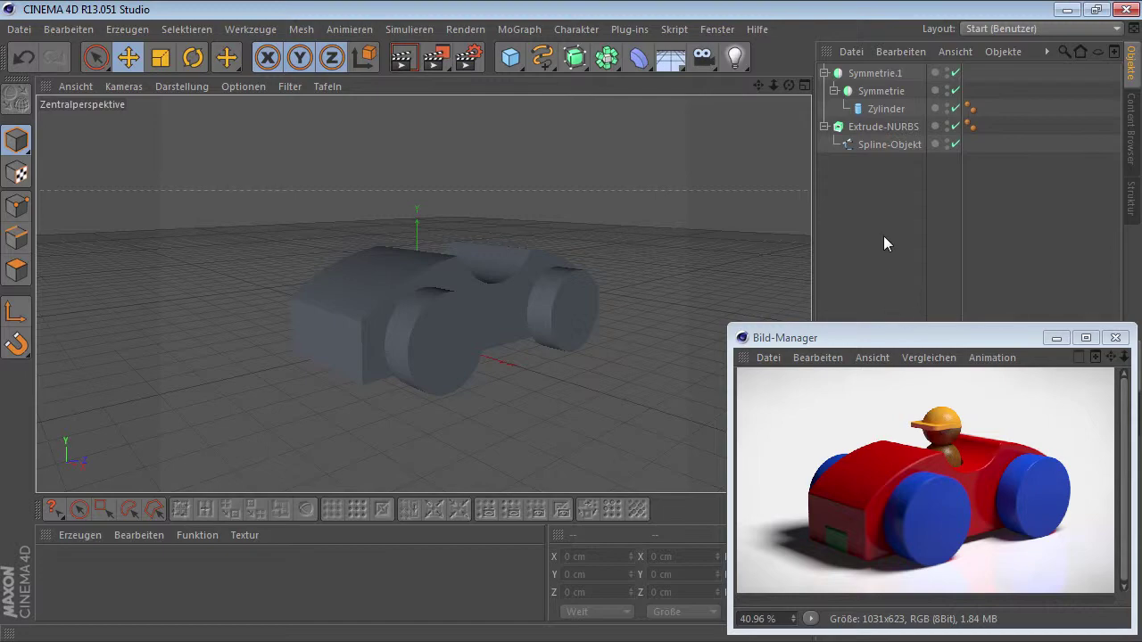
Step: Rename Symmetrie.1 and the following objects to Hinterrad, Vorderrad, Rad, Grundform and Umriss
{"action": "left_click", "coordinate": [863, 75]}
{"action": "double_click", "coordinate": [876, 75]}
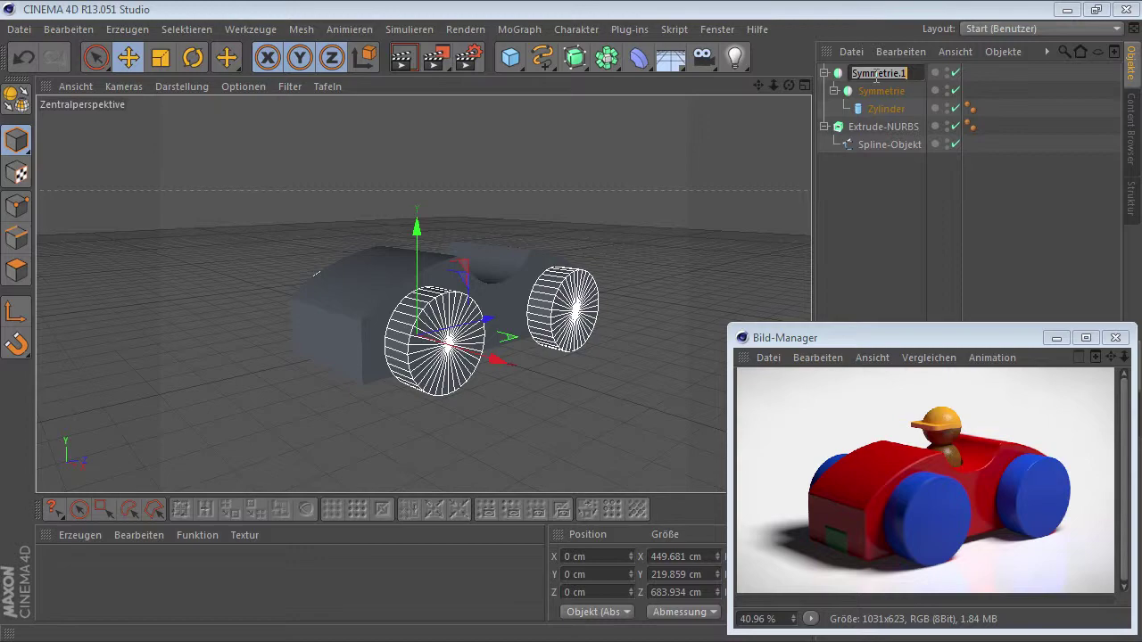
{"action": "type", "text": "Hinterrad"}
{"action": "key", "text": "Tab"}
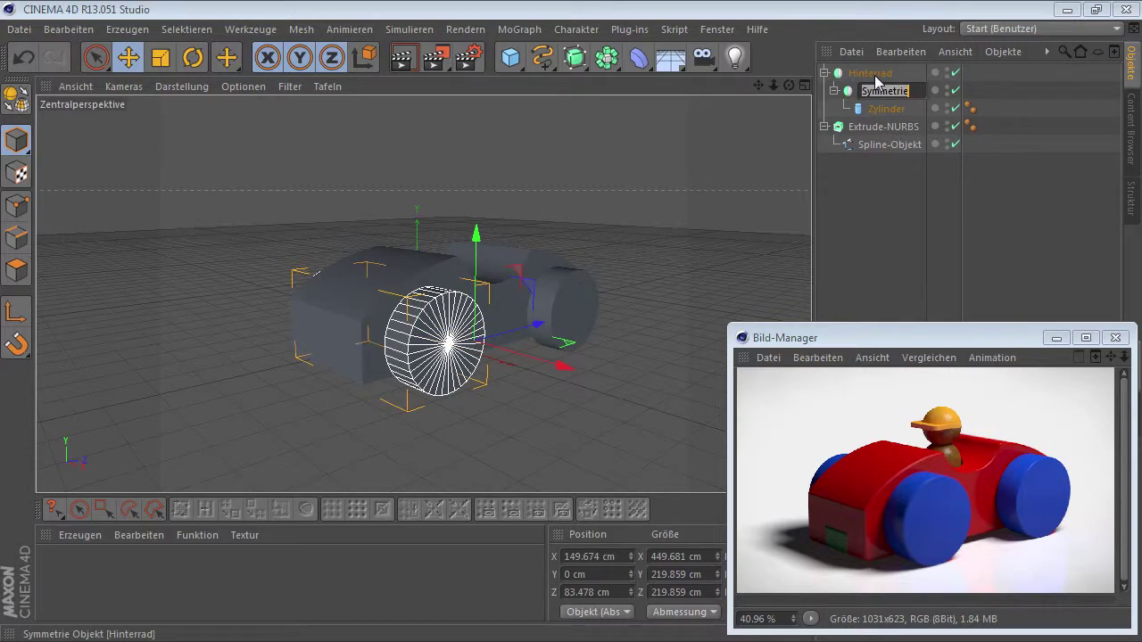
{"action": "type", "text": "Vor"}
{"action": "type", "text": "derra"}
{"action": "key", "text": "Tab"}
{"action": "type", "text": "R"}
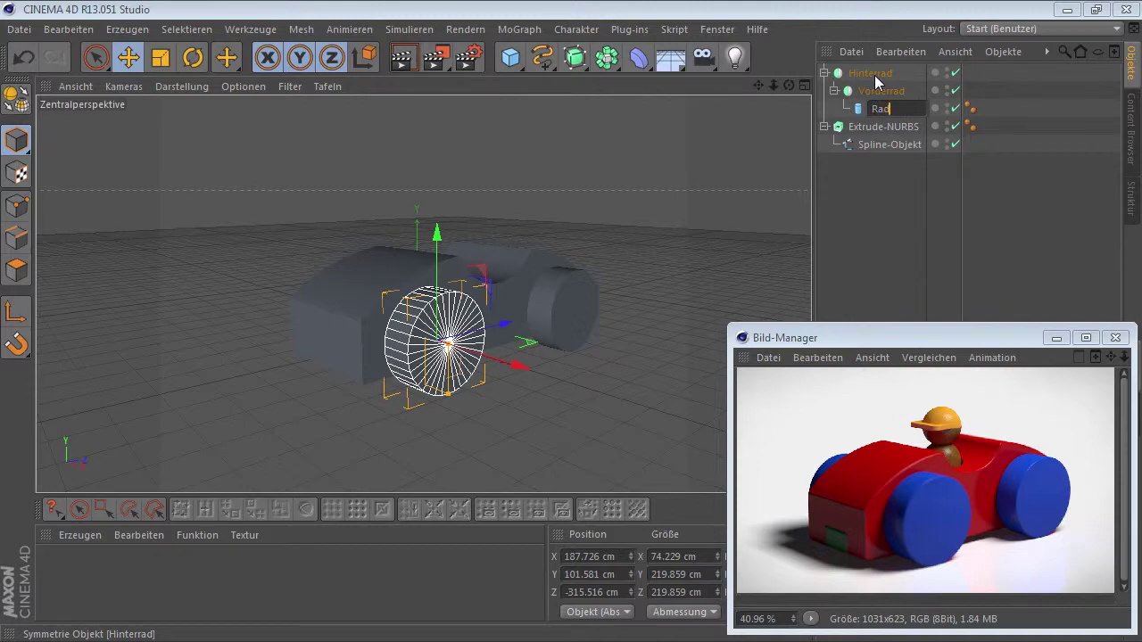
{"action": "key", "text": "Tab"}
{"action": "type", "text": "Gr"}
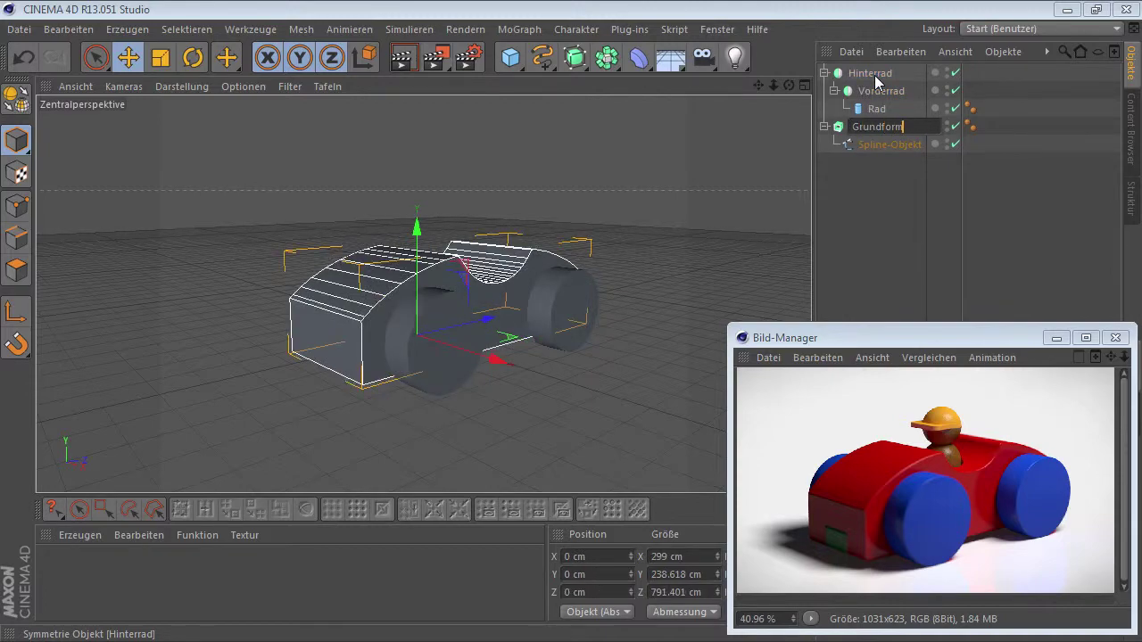
{"action": "key", "text": "Tab"}
{"action": "type", "text": "Um"}
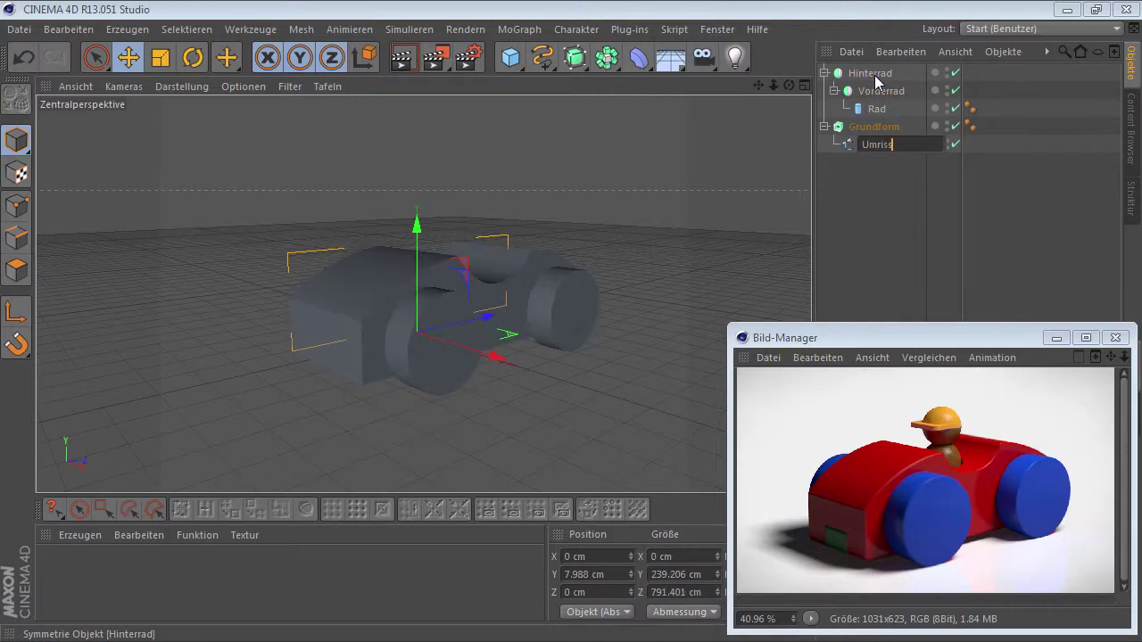
{"action": "key", "text": "Return"}
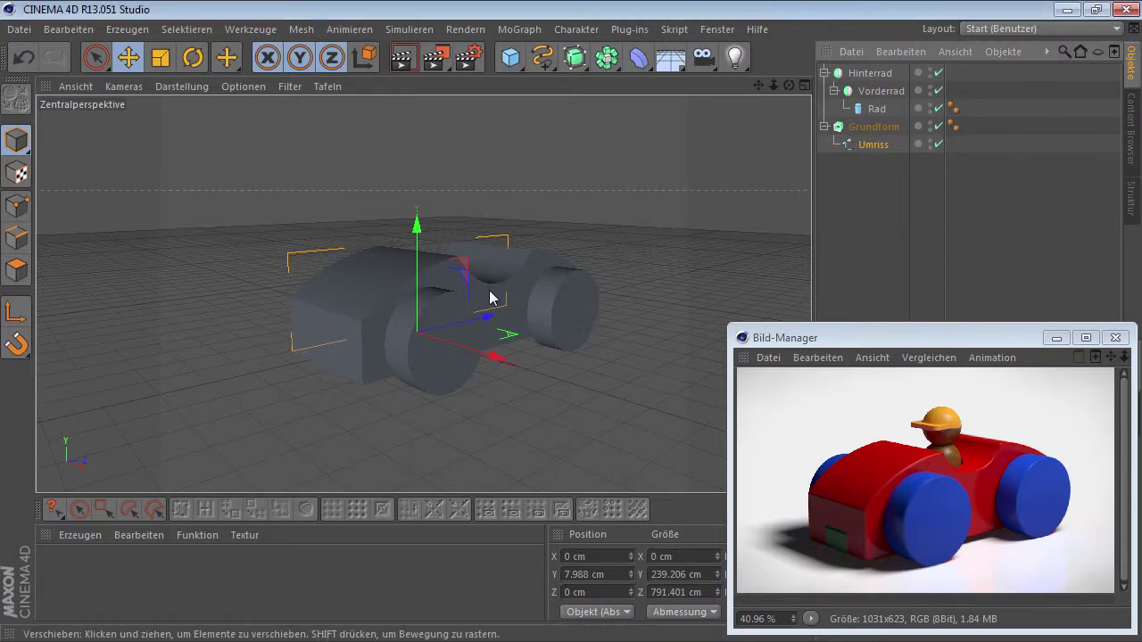
Step: Zoom the reference render to 64% and bring up the primitive objects palette
{"action": "scroll", "coordinate": [489, 297], "scroll_direction": "up", "scroll_amount": 2}
{"action": "scroll", "coordinate": [515, 284], "scroll_direction": "up", "scroll_amount": 2}
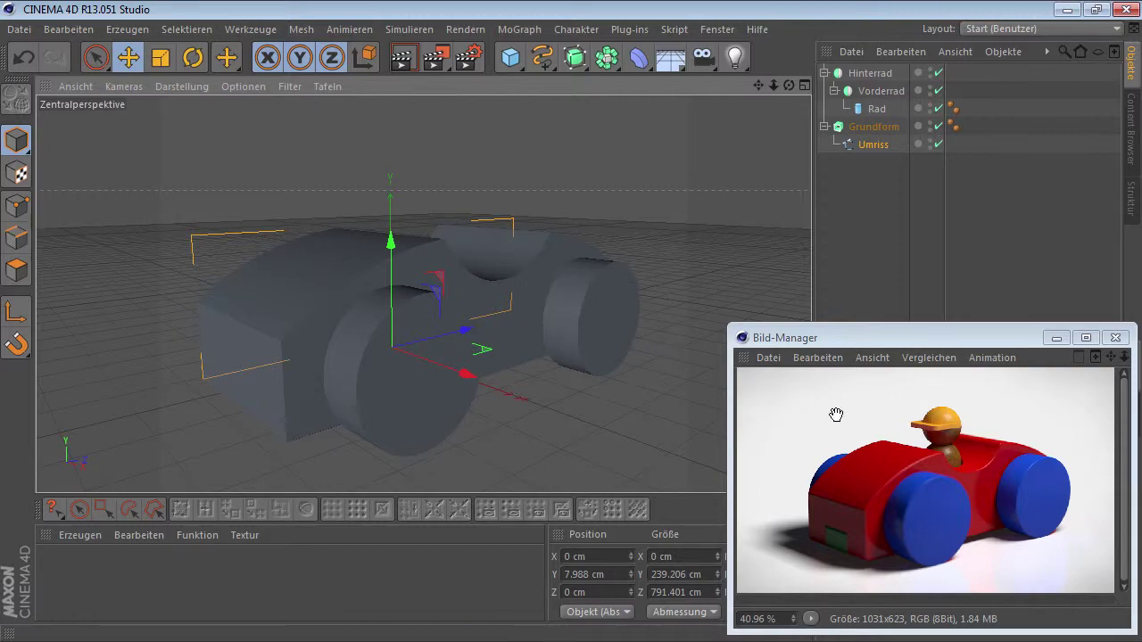
{"action": "scroll", "coordinate": [947, 471], "scroll_direction": "up", "scroll_amount": 2}
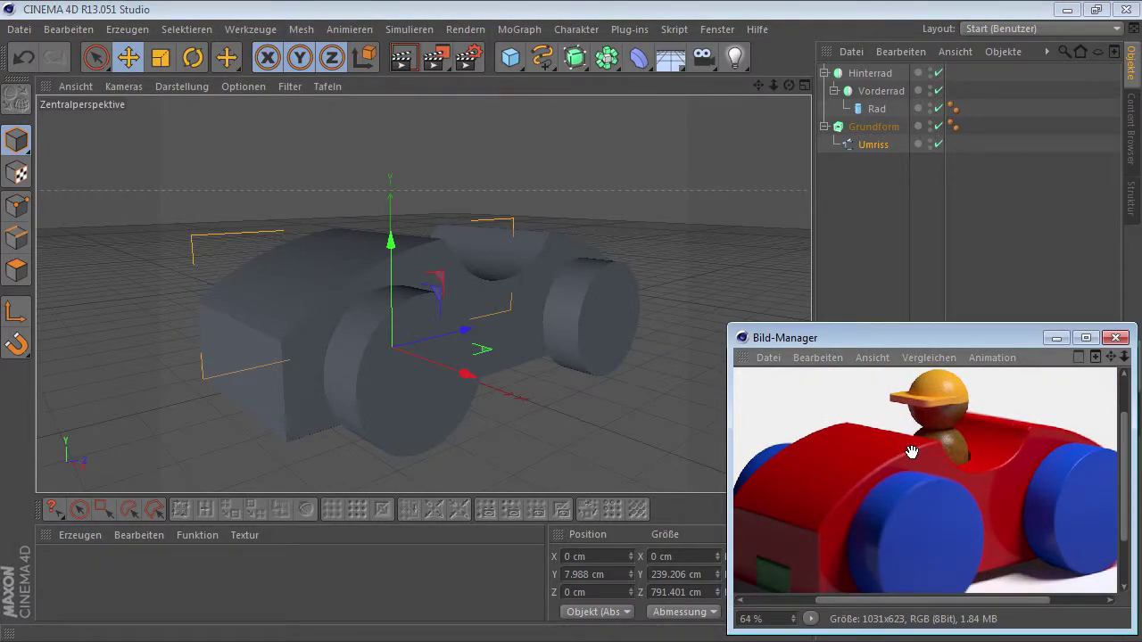
{"action": "left_click", "coordinate": [511, 58]}
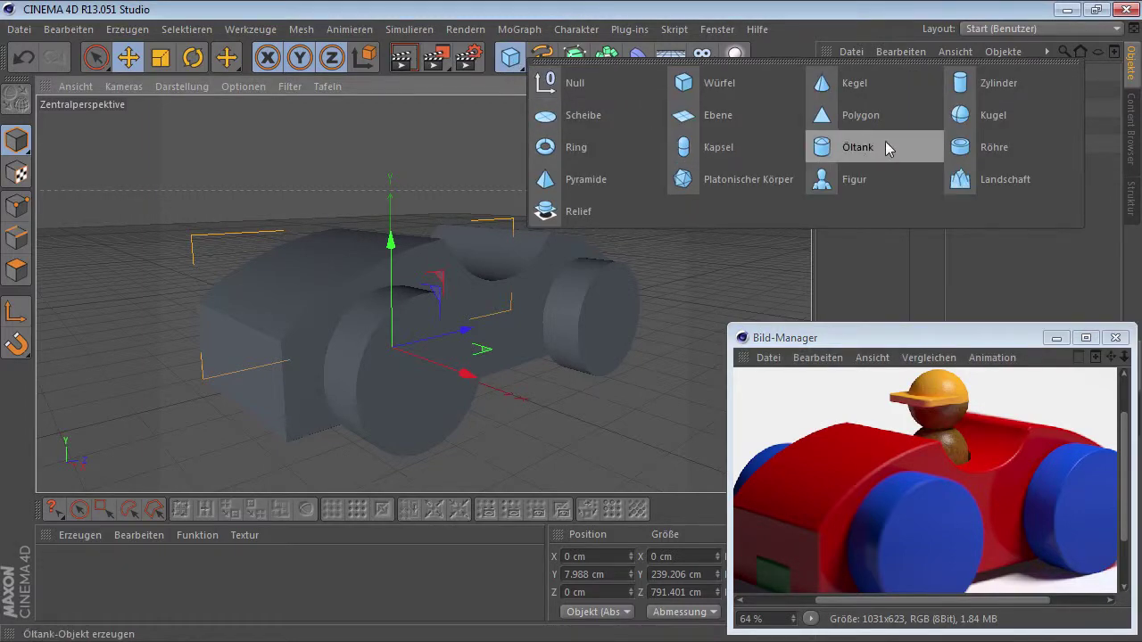
Step: Create a Kugel sphere and position it above the car's seat as the driver's head
{"action": "left_click", "coordinate": [967, 115]}
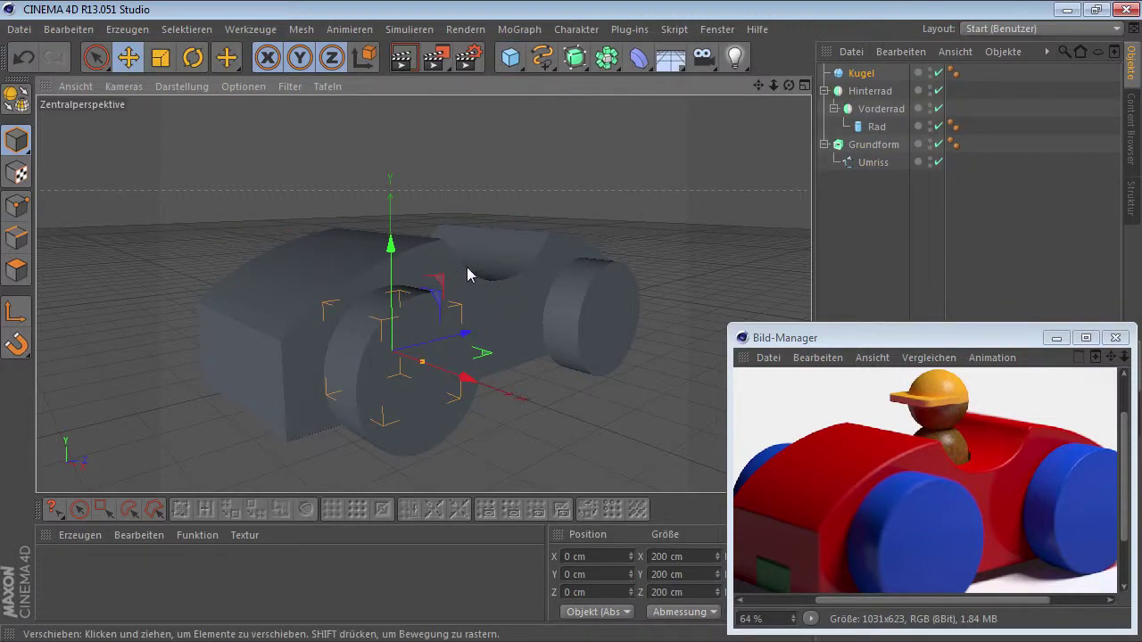
{"action": "mouse_move", "coordinate": [391, 290]}
{"action": "left_mouse_down"}
{"action": "mouse_move", "coordinate": [433, 165]}
{"action": "mouse_move", "coordinate": [450, 316]}
{"action": "mouse_move", "coordinate": [383, 320]}
{"action": "mouse_move", "coordinate": [477, 323]}
{"action": "left_mouse_up"}
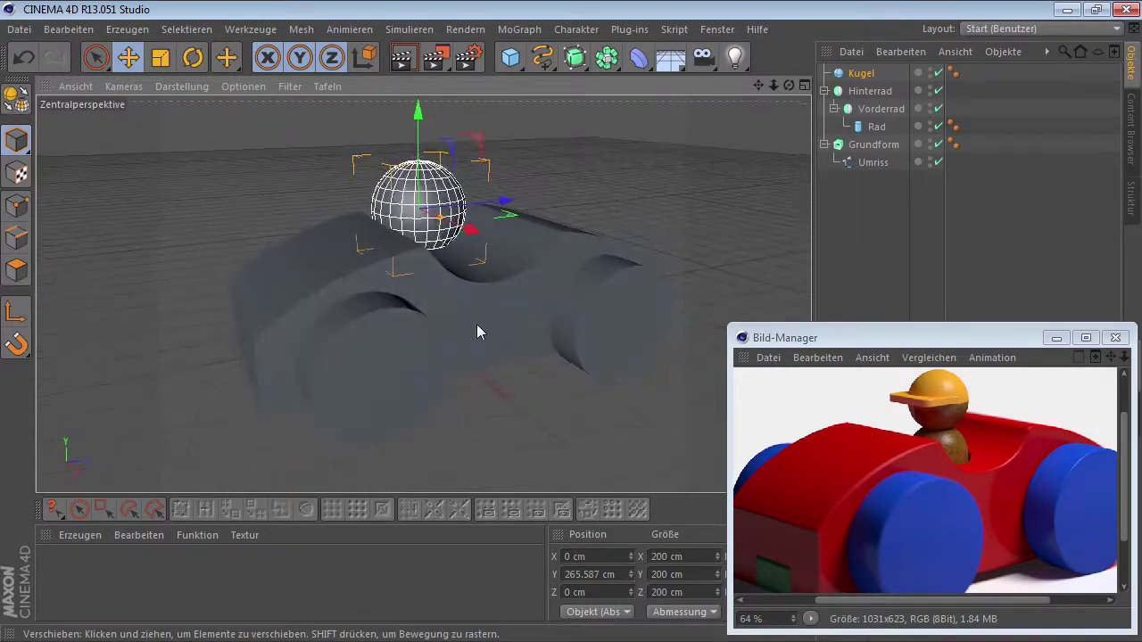
{"action": "mouse_move", "coordinate": [473, 230]}
{"action": "left_mouse_down"}
{"action": "mouse_move", "coordinate": [476, 244]}
{"action": "mouse_move", "coordinate": [507, 253]}
{"action": "mouse_move", "coordinate": [509, 288]}
{"action": "left_mouse_up"}
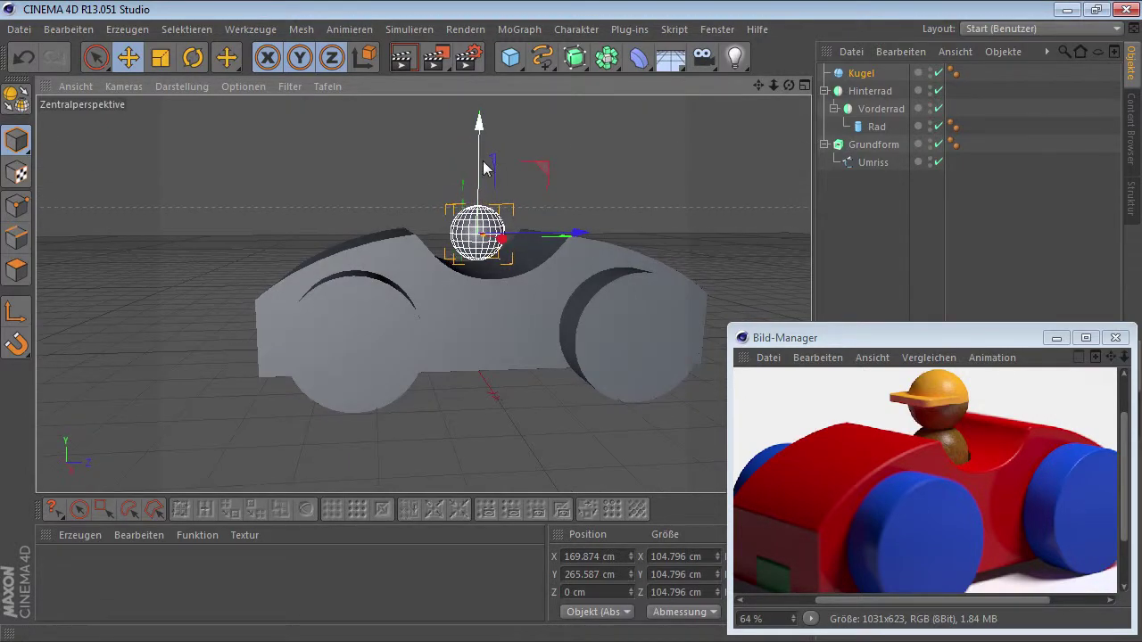
{"action": "mouse_move", "coordinate": [480, 188]}
{"action": "left_mouse_down"}
{"action": "mouse_move", "coordinate": [474, 169]}
{"action": "mouse_move", "coordinate": [536, 271]}
{"action": "mouse_move", "coordinate": [683, 255]}
{"action": "mouse_move", "coordinate": [685, 271]}
{"action": "mouse_move", "coordinate": [528, 294]}
{"action": "left_mouse_up"}
{"action": "mouse_move", "coordinate": [522, 224]}
{"action": "left_mouse_down"}
{"action": "mouse_move", "coordinate": [502, 216]}
{"action": "mouse_move", "coordinate": [511, 244]}
{"action": "left_mouse_up"}
Step: Add a Kapsel, raise it into the seat under the sphere, and enlarge its height and radius
{"action": "left_click", "coordinate": [510, 61]}
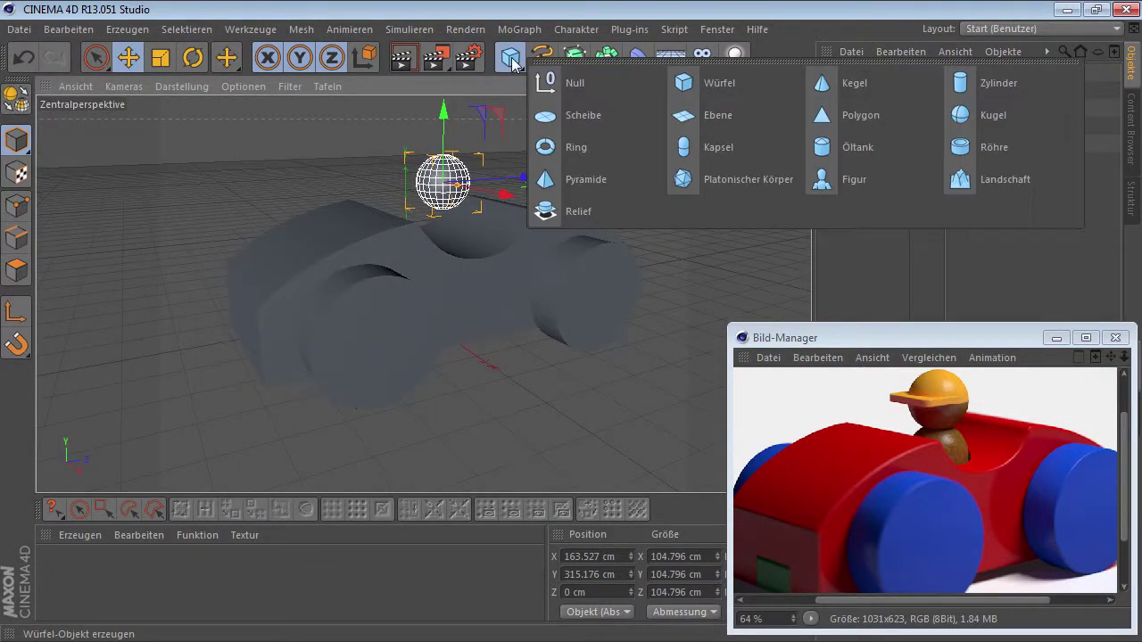
{"action": "left_click", "coordinate": [720, 148]}
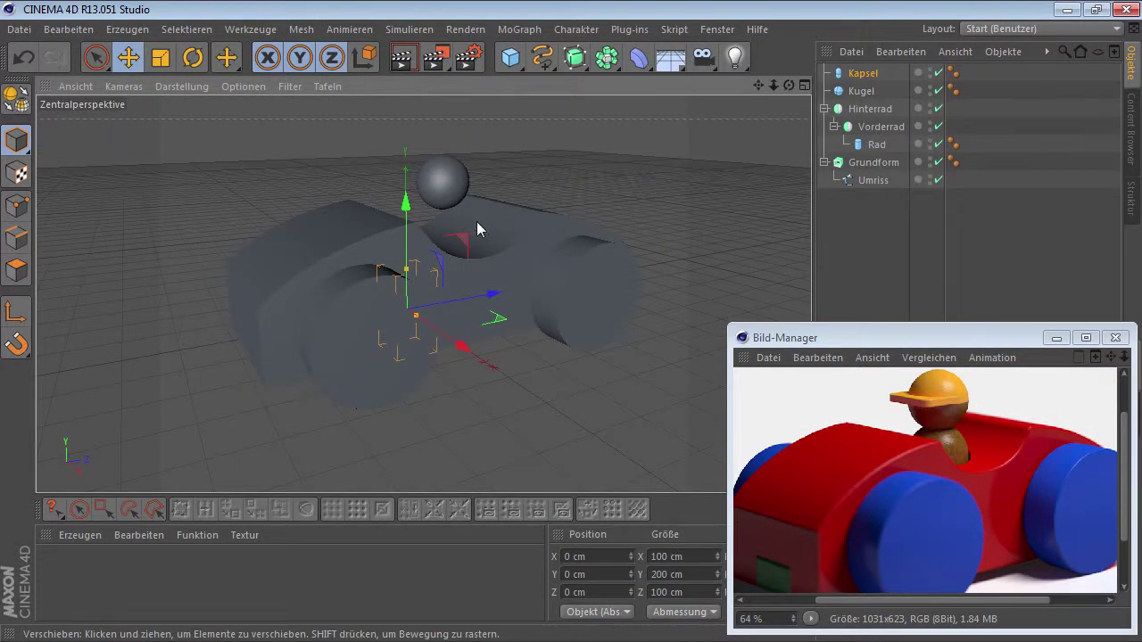
{"action": "left_click_drag", "start_coordinate": [406, 241], "coordinate": [405, 182]}
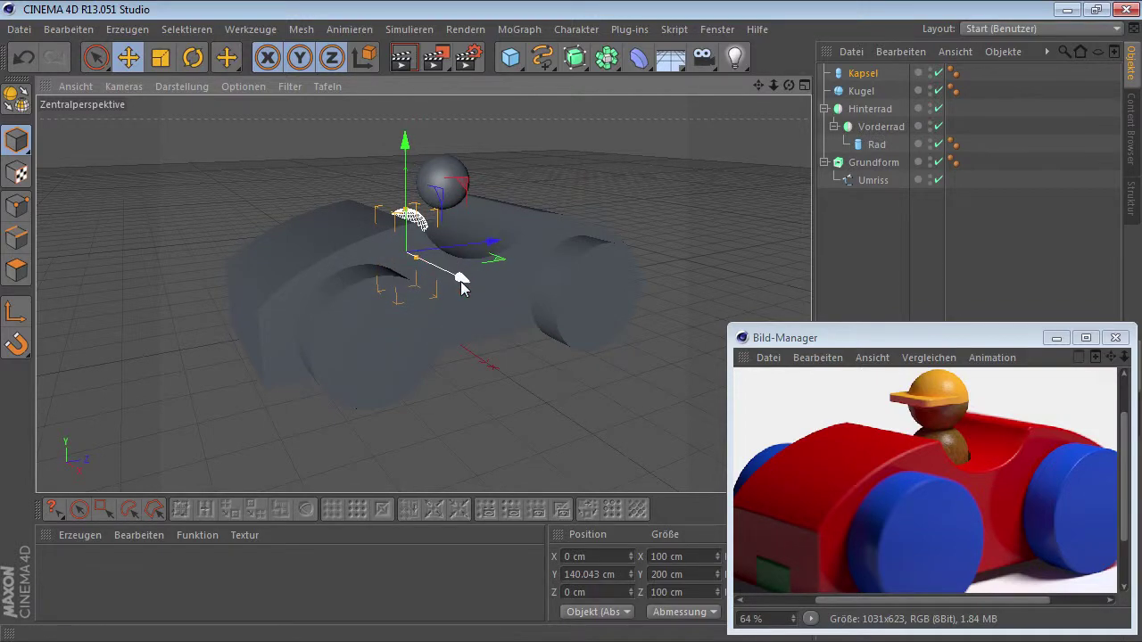
{"action": "left_click_drag", "start_coordinate": [461, 283], "coordinate": [536, 282]}
{"action": "left_click_drag", "start_coordinate": [450, 230], "coordinate": [450, 214]}
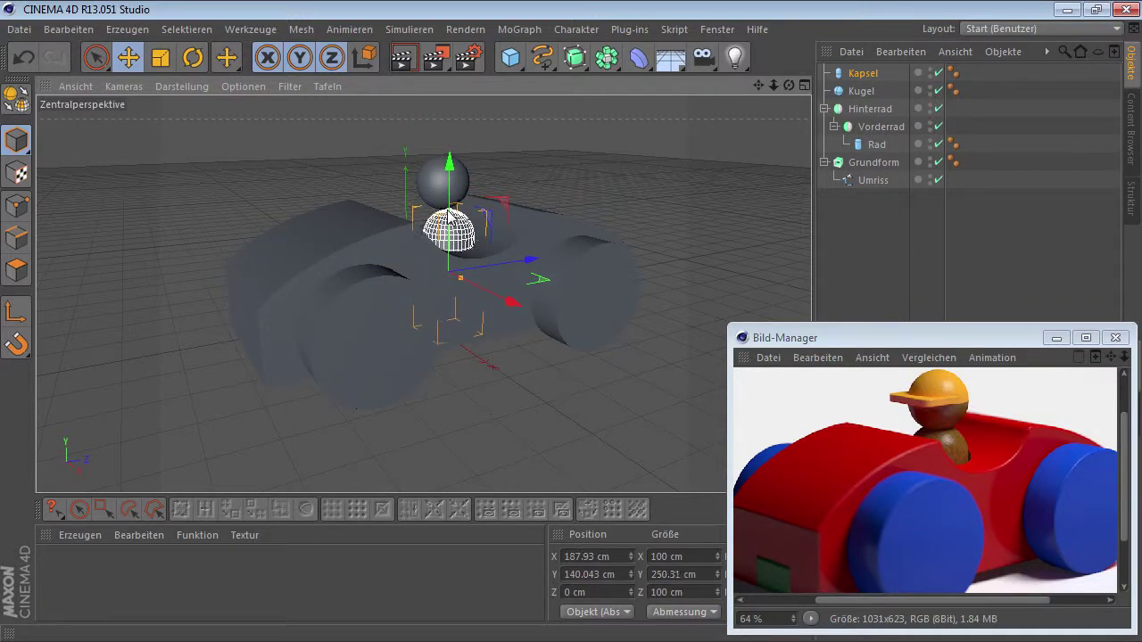
{"action": "left_click_drag", "start_coordinate": [461, 280], "coordinate": [469, 284]}
{"action": "left_click_drag", "start_coordinate": [452, 216], "coordinate": [455, 212]}
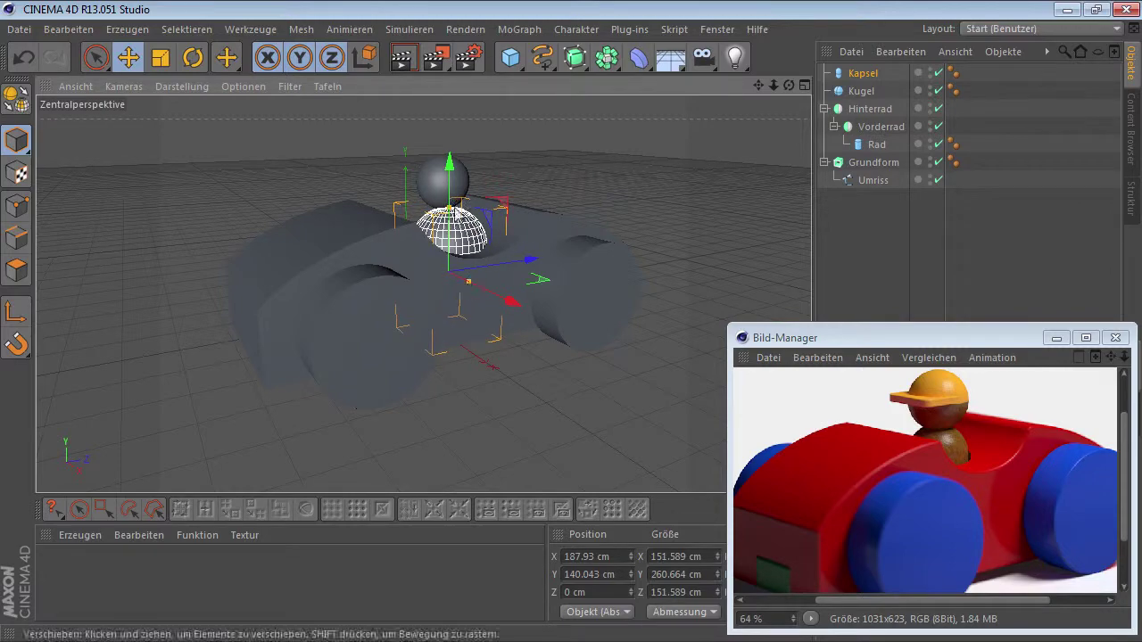
Step: Centre the capsule under the sphere in the top view, shifting both together along X
{"action": "key", "text": "F5"}
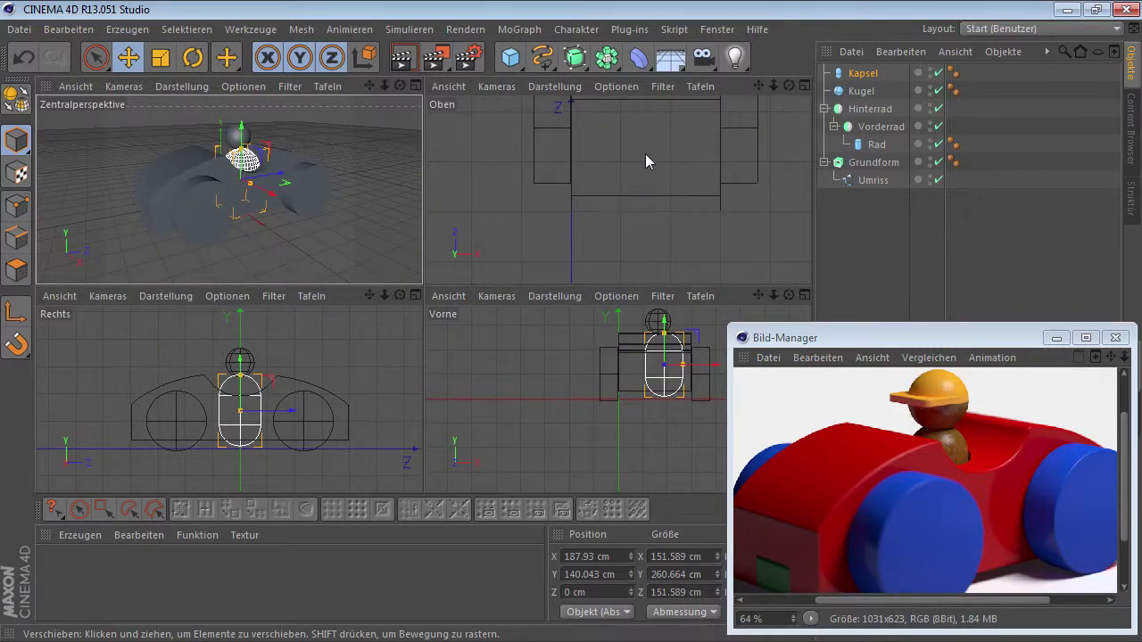
{"action": "middle_click_drag", "start_coordinate": [646, 154], "coordinate": [651, 235]}
{"action": "scroll", "coordinate": [668, 178], "scroll_direction": "up", "scroll_amount": 3}
{"action": "middle_click", "coordinate": [662, 159]}
{"action": "scroll", "coordinate": [513, 317], "scroll_direction": "up", "scroll_amount": 2}
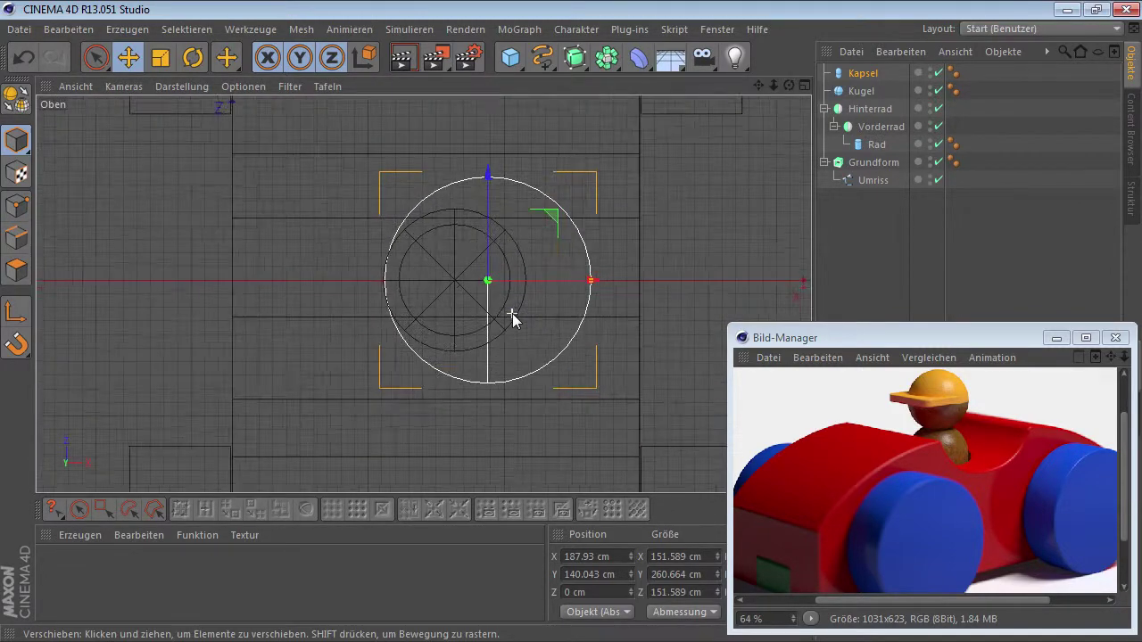
{"action": "mouse_move", "coordinate": [556, 278]}
{"action": "left_mouse_down"}
{"action": "mouse_move", "coordinate": [523, 287]}
{"action": "mouse_move", "coordinate": [551, 288]}
{"action": "left_mouse_up"}
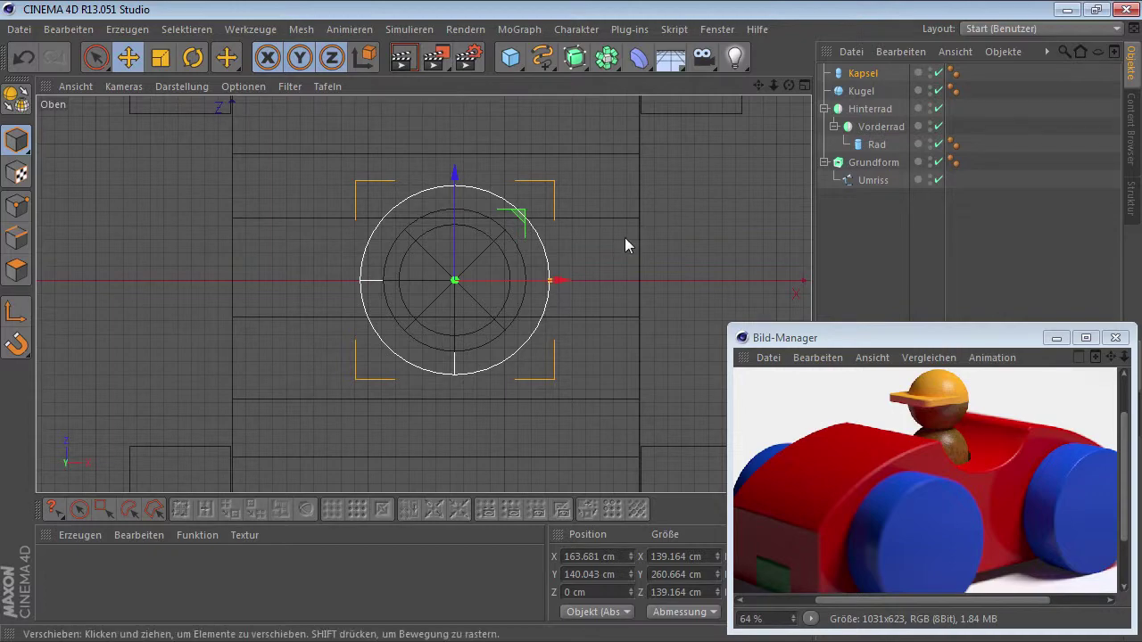
{"action": "left_click", "coordinate": [861, 92], "text": "ctrl"}
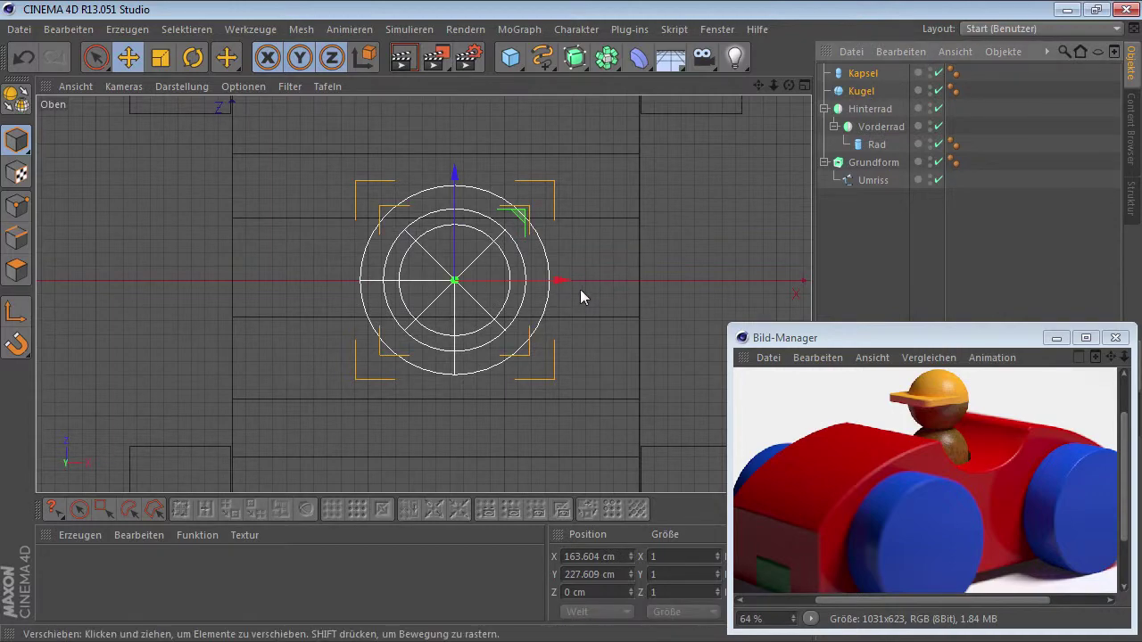
{"action": "left_click_drag", "start_coordinate": [558, 280], "coordinate": [541, 286]}
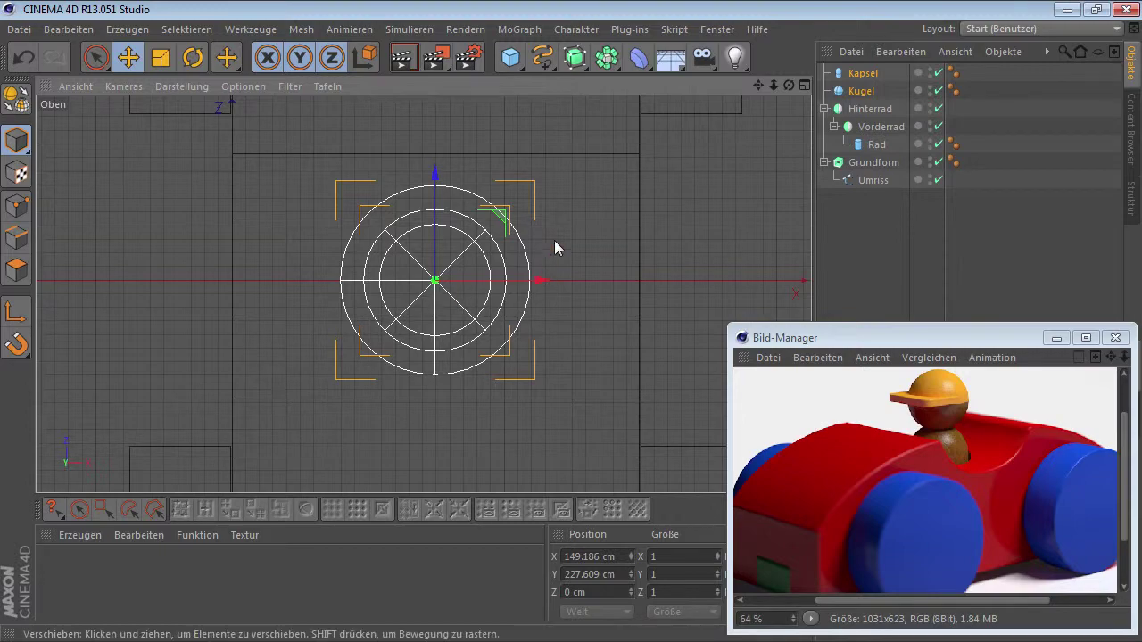
{"action": "middle_click", "coordinate": [463, 195]}
{"action": "middle_click", "coordinate": [356, 204]}
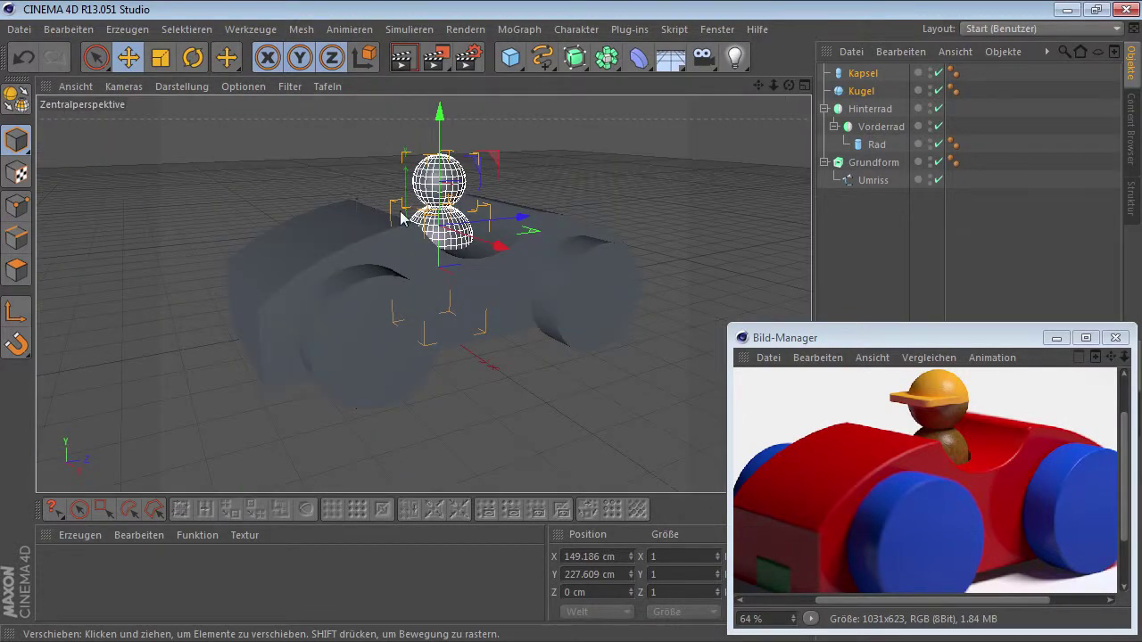
{"action": "left_click", "coordinate": [862, 72]}
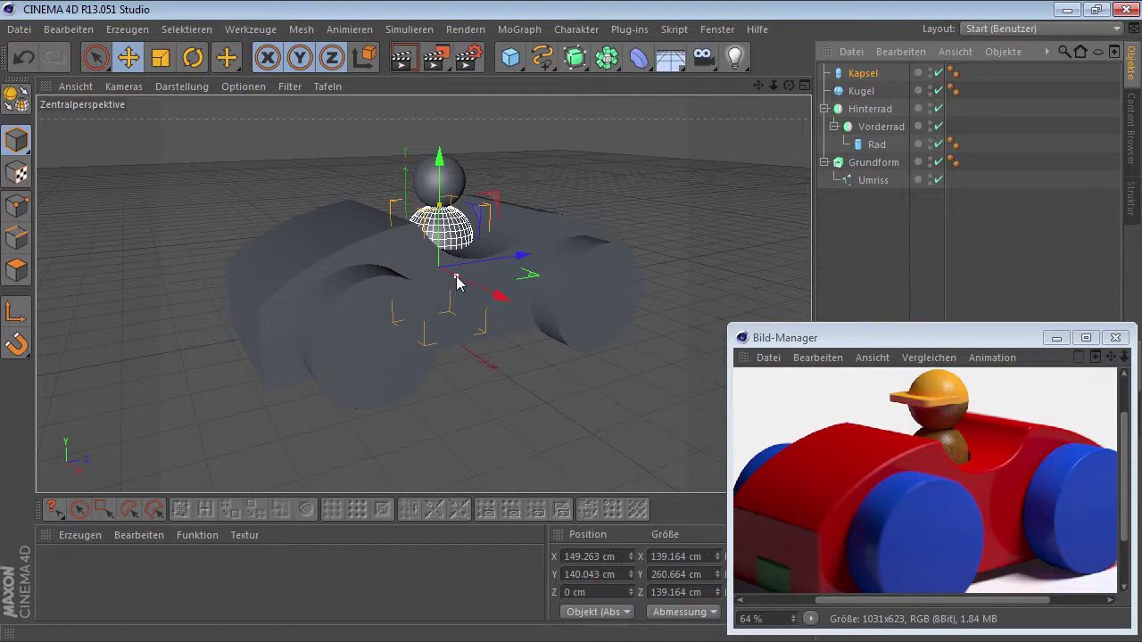
Step: Slim down the Kapsel body's radius and check its shape
{"action": "mouse_move", "coordinate": [457, 282]}
{"action": "left_mouse_down"}
{"action": "mouse_move", "coordinate": [517, 230]}
{"action": "mouse_move", "coordinate": [497, 242]}
{"action": "mouse_move", "coordinate": [497, 217]}
{"action": "mouse_move", "coordinate": [430, 245]}
{"action": "mouse_move", "coordinate": [448, 294]}
{"action": "mouse_move", "coordinate": [451, 275]}
{"action": "mouse_move", "coordinate": [604, 275]}
{"action": "mouse_move", "coordinate": [460, 275]}
{"action": "left_mouse_up"}
{"action": "left_click", "coordinate": [535, 120]}
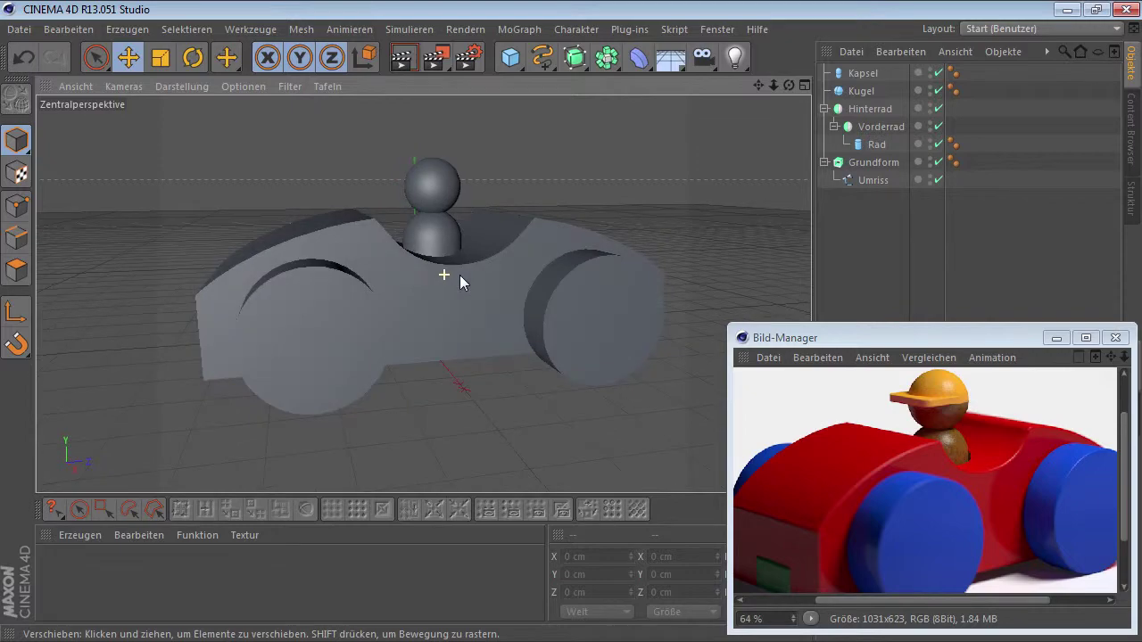
{"action": "left_click", "coordinate": [438, 237]}
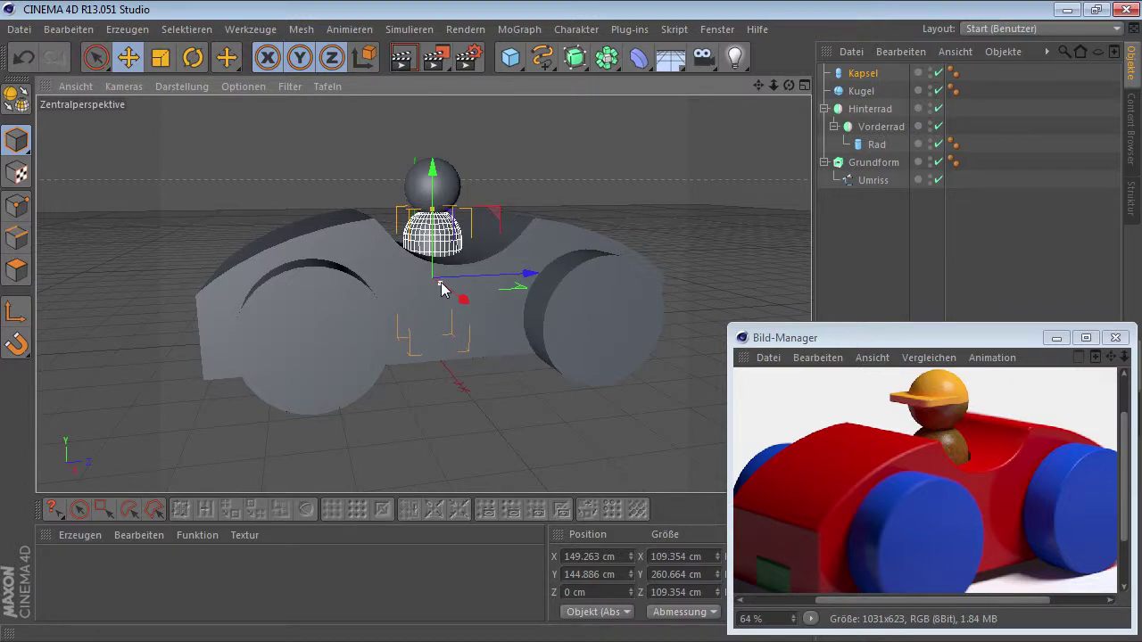
{"action": "left_click", "coordinate": [500, 223]}
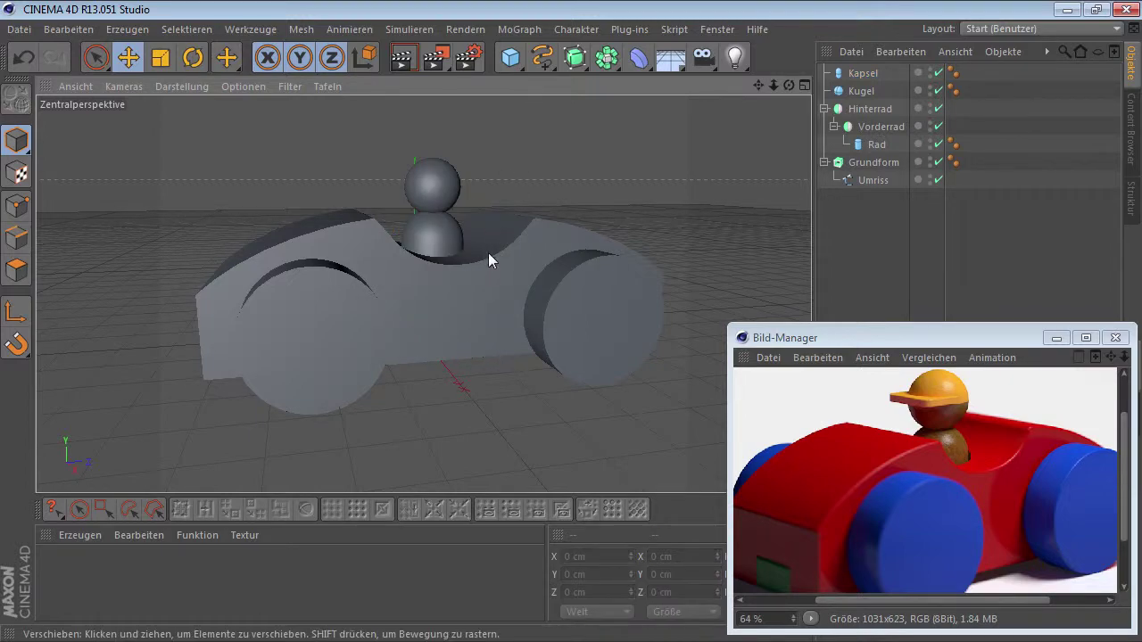
Step: Adjust the head sphere's height and orbit around the car to inspect the driver
{"action": "mouse_move", "coordinate": [490, 255]}
{"action": "left_mouse_down", "text": "alt"}
{"action": "mouse_move", "coordinate": [255, 258]}
{"action": "mouse_move", "coordinate": [449, 267]}
{"action": "mouse_move", "coordinate": [493, 257]}
{"action": "mouse_move", "coordinate": [493, 233]}
{"action": "mouse_move", "coordinate": [455, 250]}
{"action": "mouse_move", "coordinate": [478, 260]}
{"action": "left_mouse_up", "text": "alt"}
{"action": "left_click", "coordinate": [438, 185]}
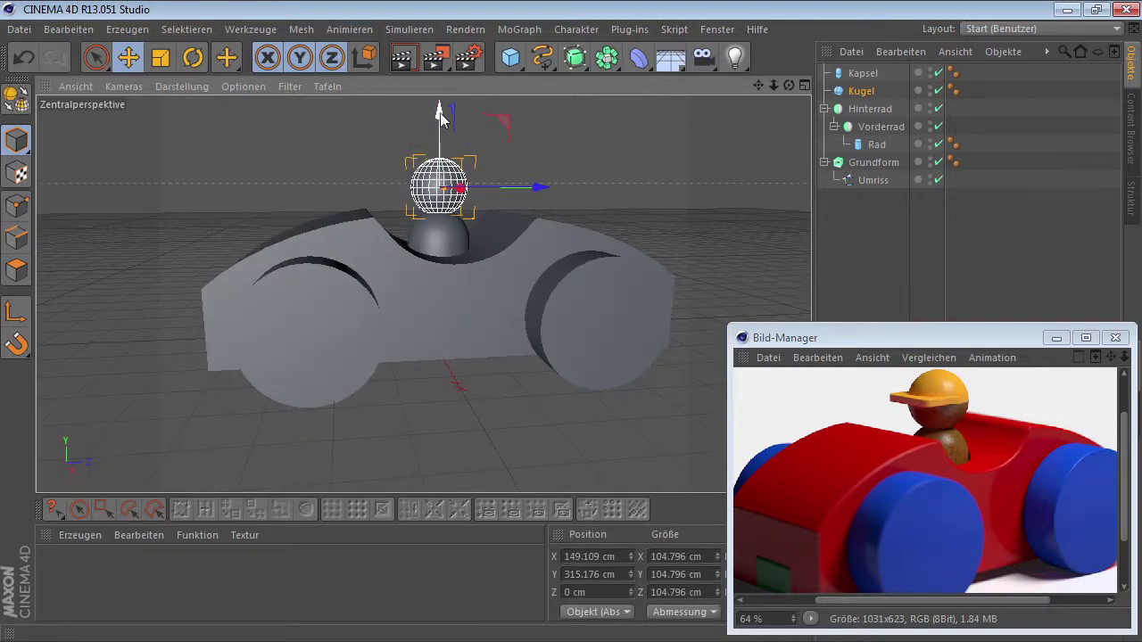
{"action": "left_click_drag", "start_coordinate": [445, 112], "coordinate": [443, 120]}
{"action": "left_click", "coordinate": [556, 157]}
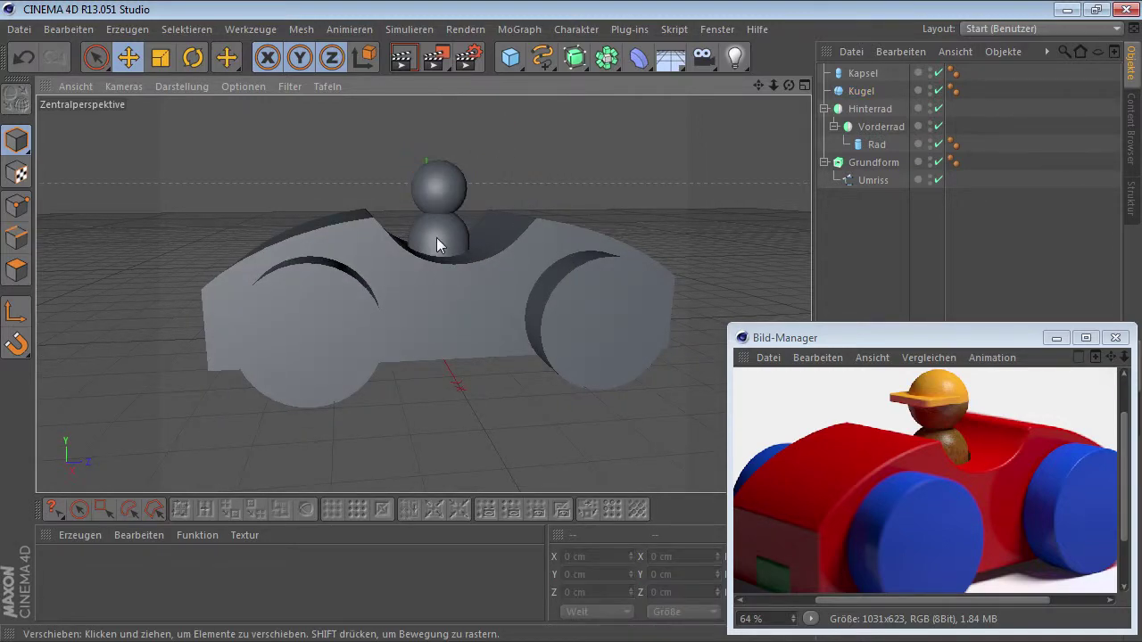
{"action": "mouse_move", "coordinate": [435, 235]}
{"action": "left_mouse_down", "text": "alt"}
{"action": "mouse_move", "coordinate": [360, 229]}
{"action": "mouse_move", "coordinate": [670, 234]}
{"action": "mouse_move", "coordinate": [505, 255]}
{"action": "mouse_move", "coordinate": [387, 229]}
{"action": "mouse_move", "coordinate": [420, 217]}
{"action": "mouse_move", "coordinate": [500, 237]}
{"action": "left_mouse_up", "text": "alt"}
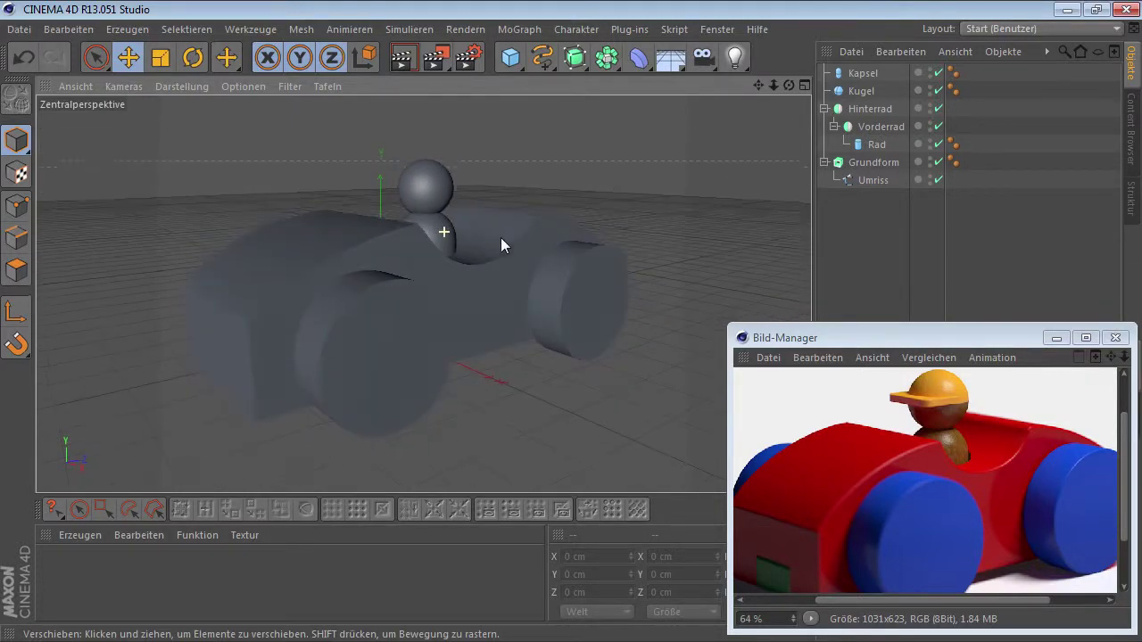
{"action": "left_click", "coordinate": [1006, 458]}
Step: Zoom the reference render to 125%, centred on the driver's orange cap
{"action": "scroll", "coordinate": [1006, 458], "scroll_direction": "up", "scroll_amount": 1}
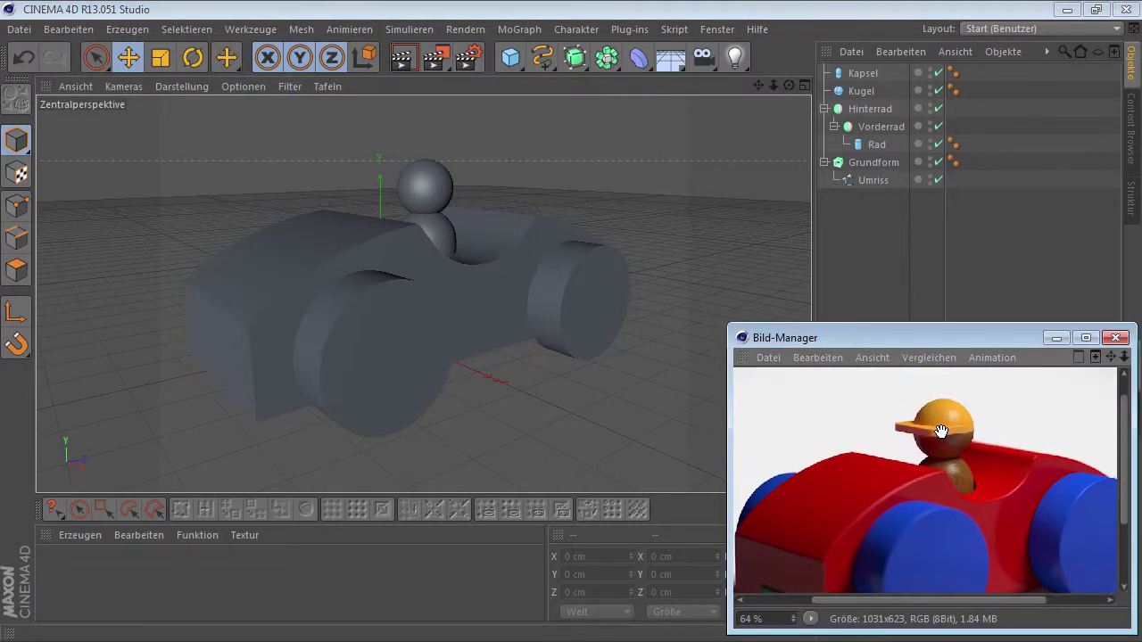
{"action": "left_click_drag", "start_coordinate": [1016, 470], "coordinate": [942, 426]}
{"action": "scroll", "coordinate": [944, 427], "scroll_direction": "up", "scroll_amount": 1}
{"action": "scroll", "coordinate": [932, 424], "scroll_direction": "up", "scroll_amount": 1}
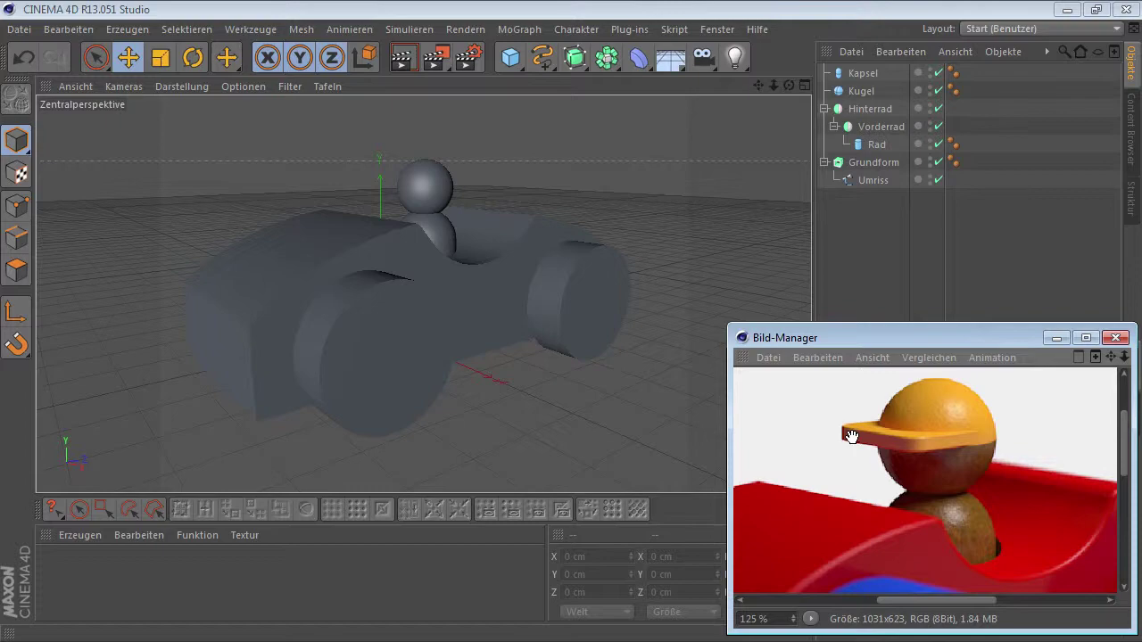
Step: Maximize the top view and select the Kugel to see its outline
{"action": "middle_click", "coordinate": [652, 245]}
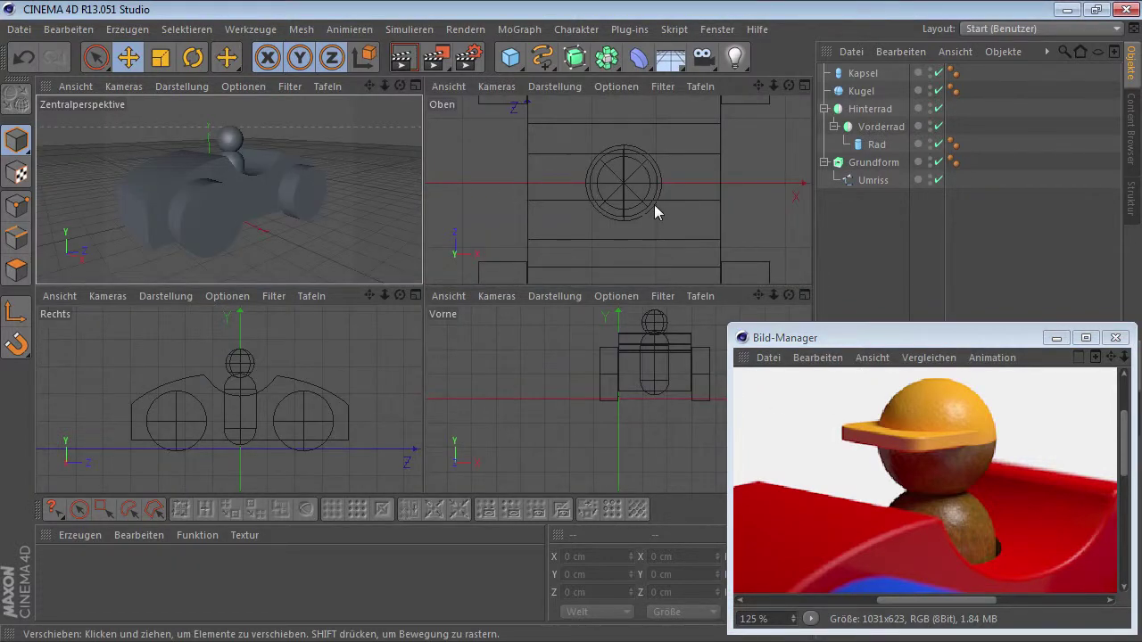
{"action": "middle_click", "coordinate": [623, 190]}
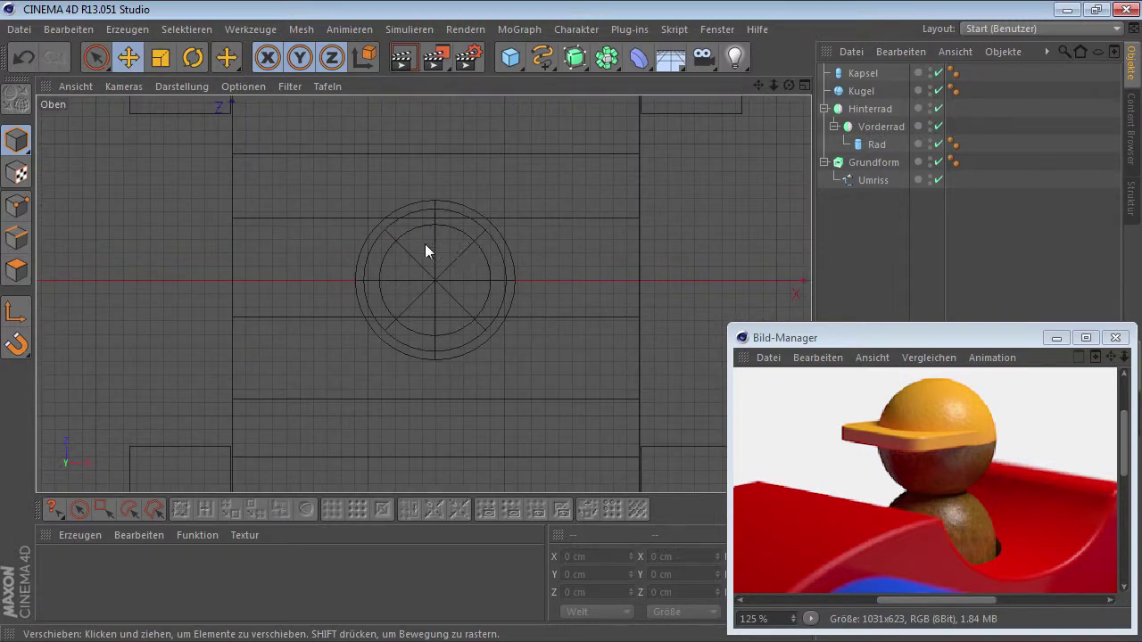
{"action": "left_click", "coordinate": [859, 91]}
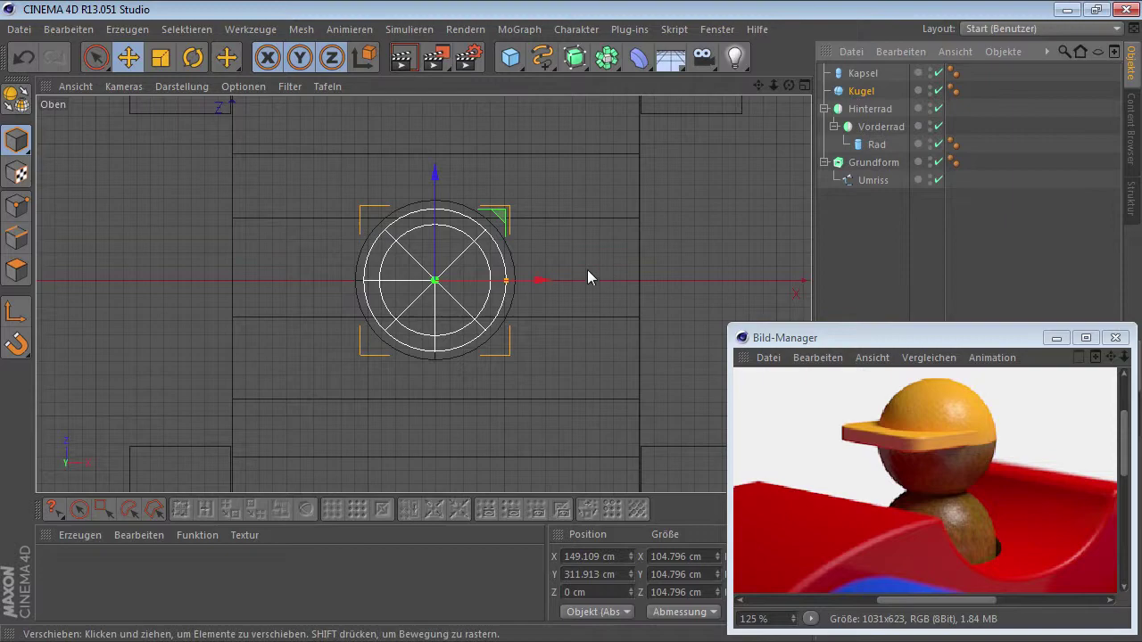
{"action": "scroll", "coordinate": [430, 308], "scroll_direction": "up", "scroll_amount": 5}
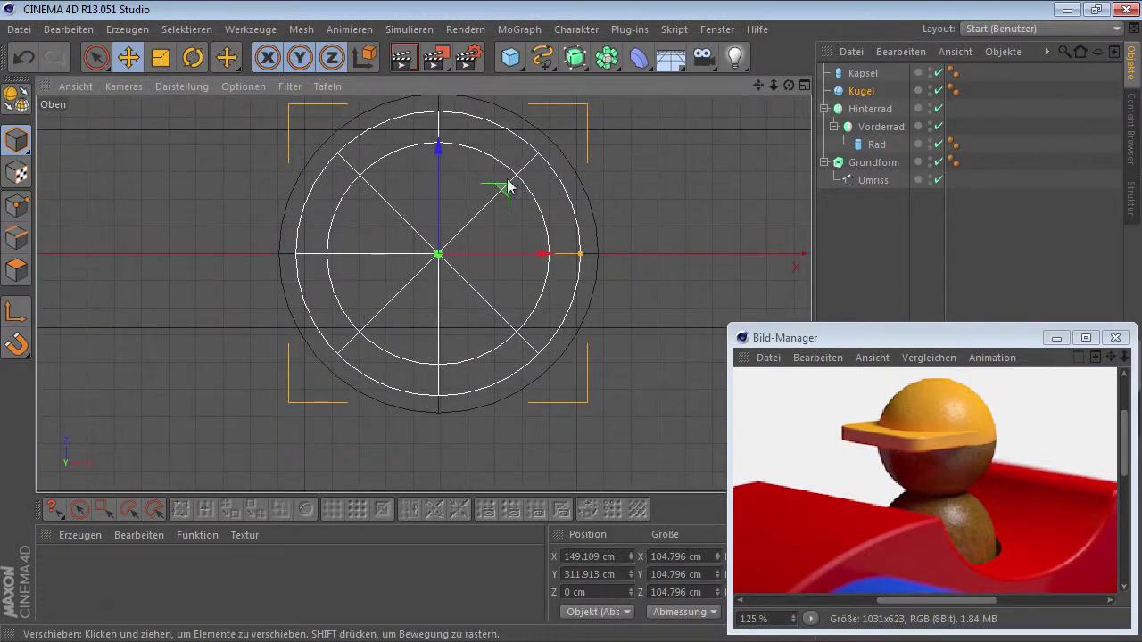
Step: Draw a four-point U-shaped Bezier spline around the head sphere
{"action": "left_click", "coordinate": [549, 71]}
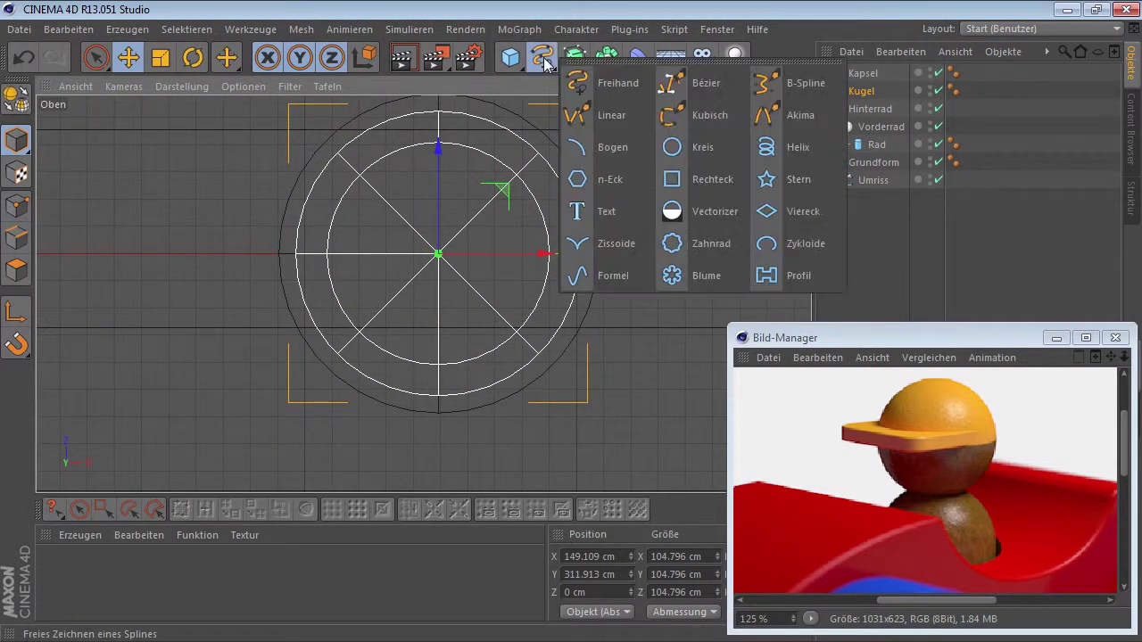
{"action": "left_click", "coordinate": [681, 81]}
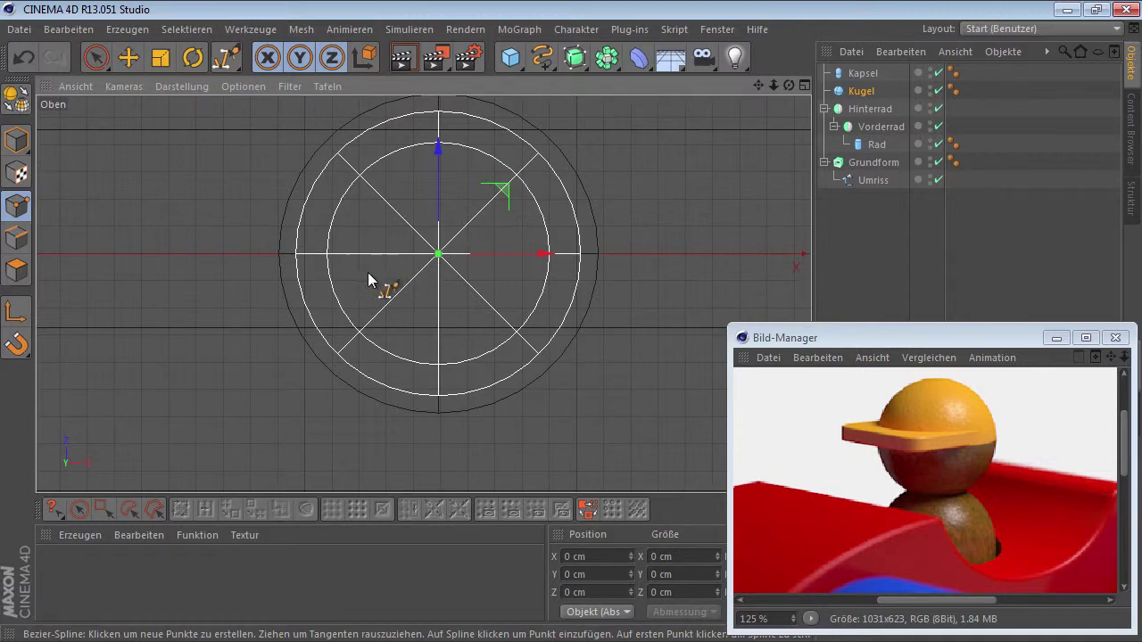
{"action": "left_click", "coordinate": [295, 254]}
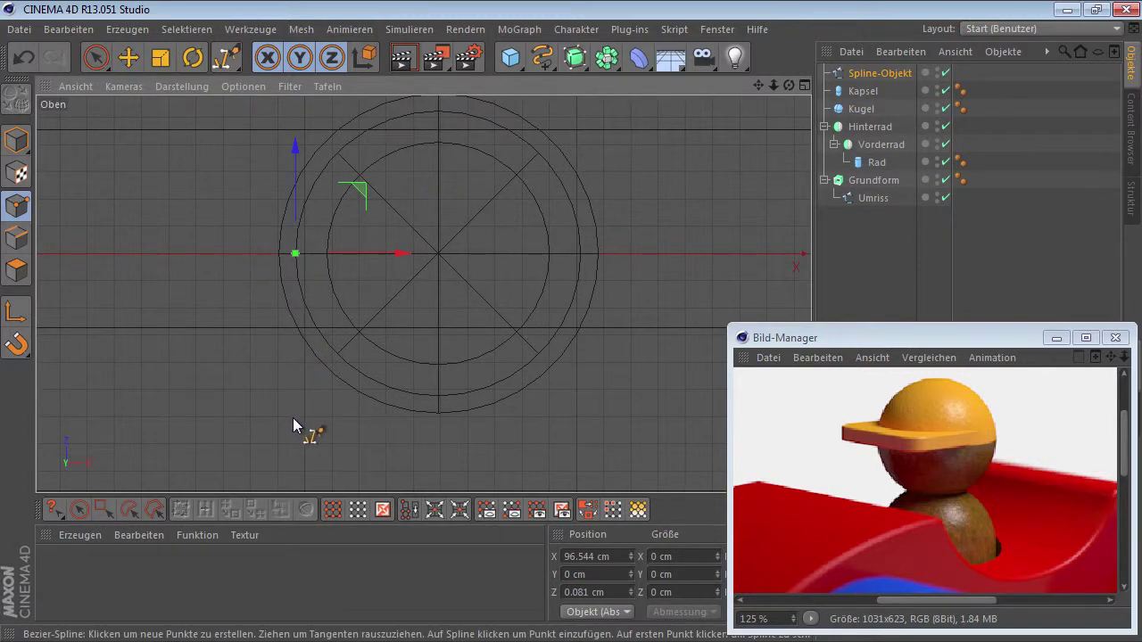
{"action": "left_click", "coordinate": [293, 444]}
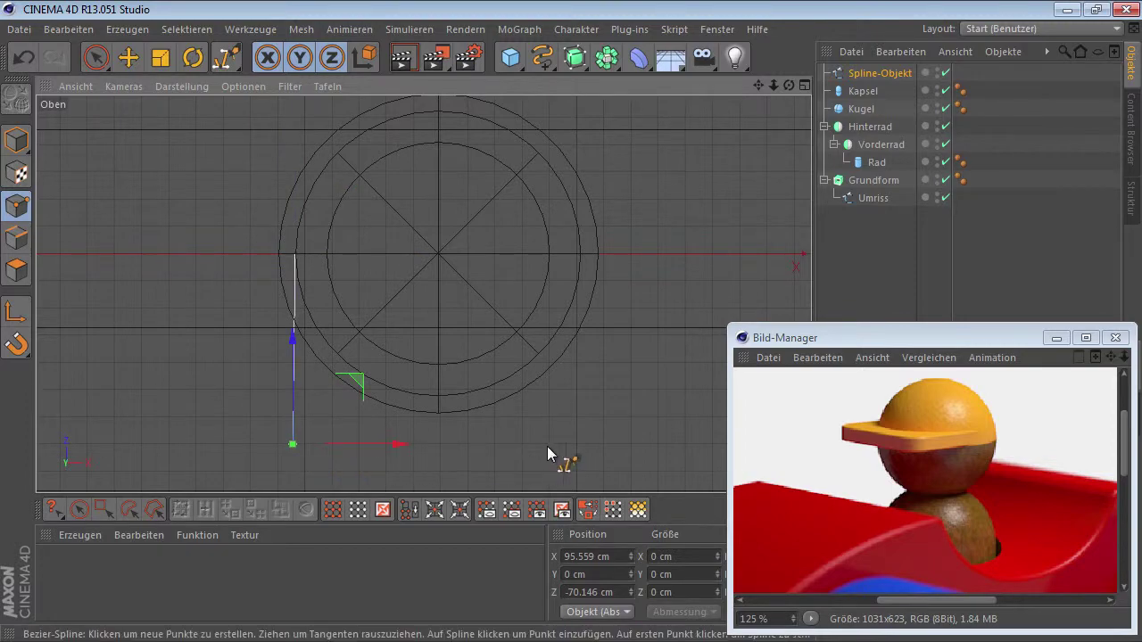
{"action": "left_click", "coordinate": [580, 443]}
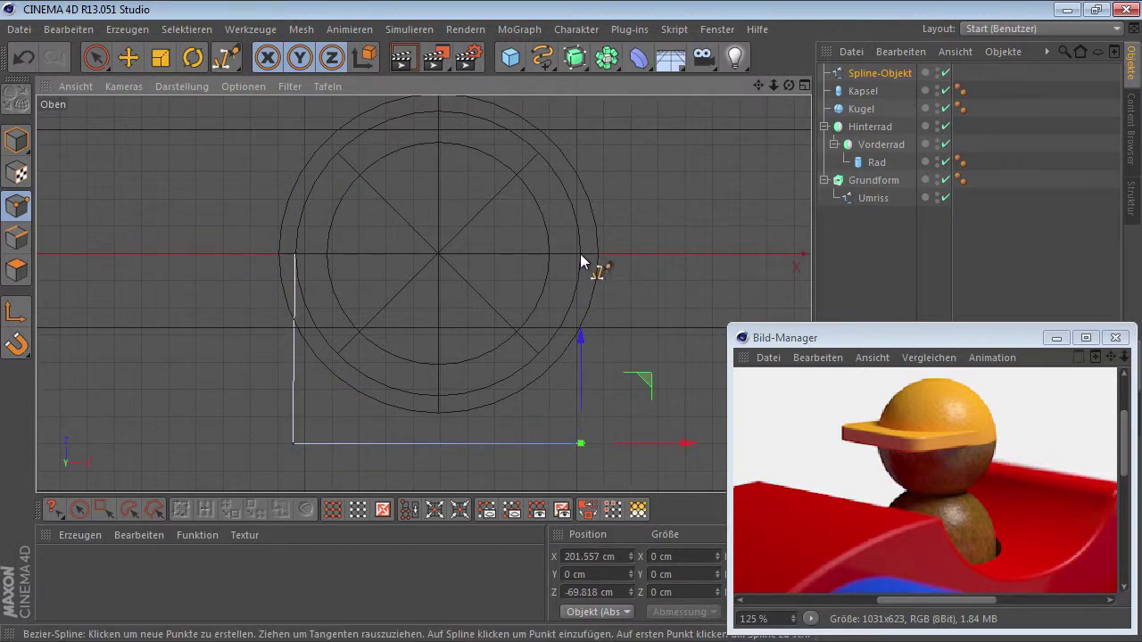
{"action": "left_click", "coordinate": [580, 254]}
Step: Move the spline's two bottom points further down
{"action": "key", "text": "e"}
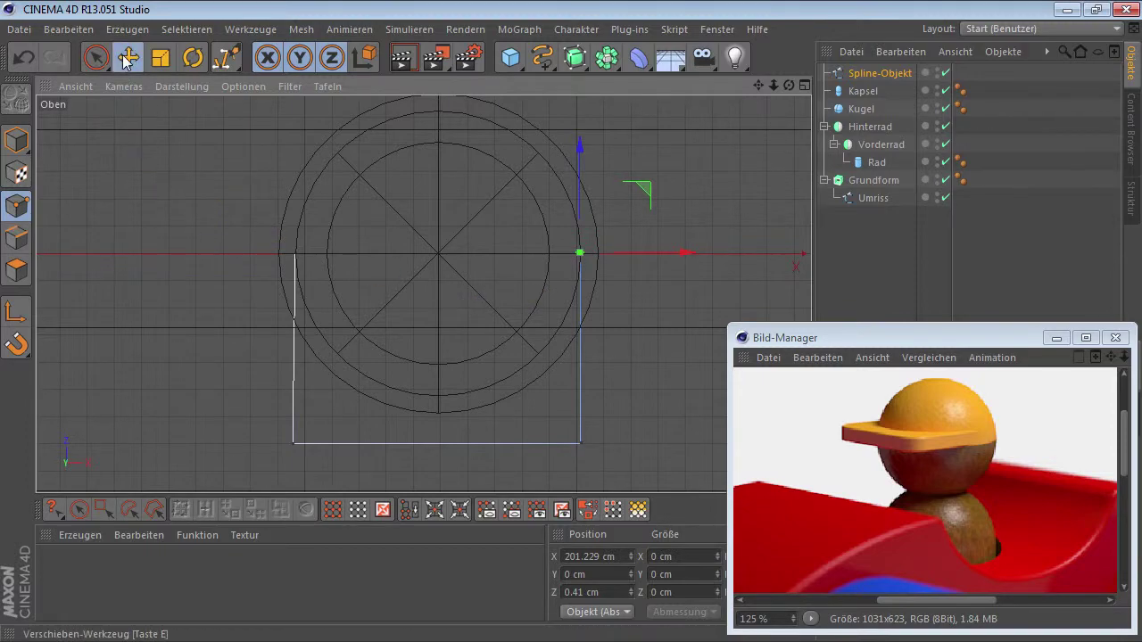
{"action": "left_click", "coordinate": [294, 443]}
{"action": "left_click_drag", "start_coordinate": [353, 444], "coordinate": [345, 443]}
{"action": "middle_click_drag", "start_coordinate": [485, 411], "coordinate": [486, 325], "text": "alt"}
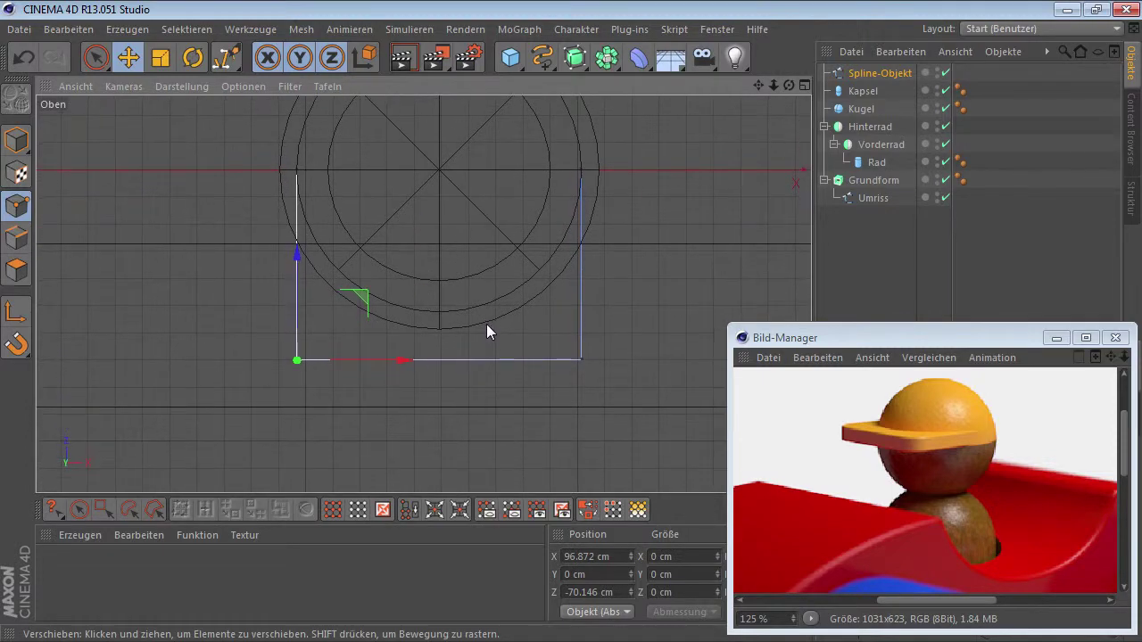
{"action": "left_click", "coordinate": [584, 358], "text": "shift"}
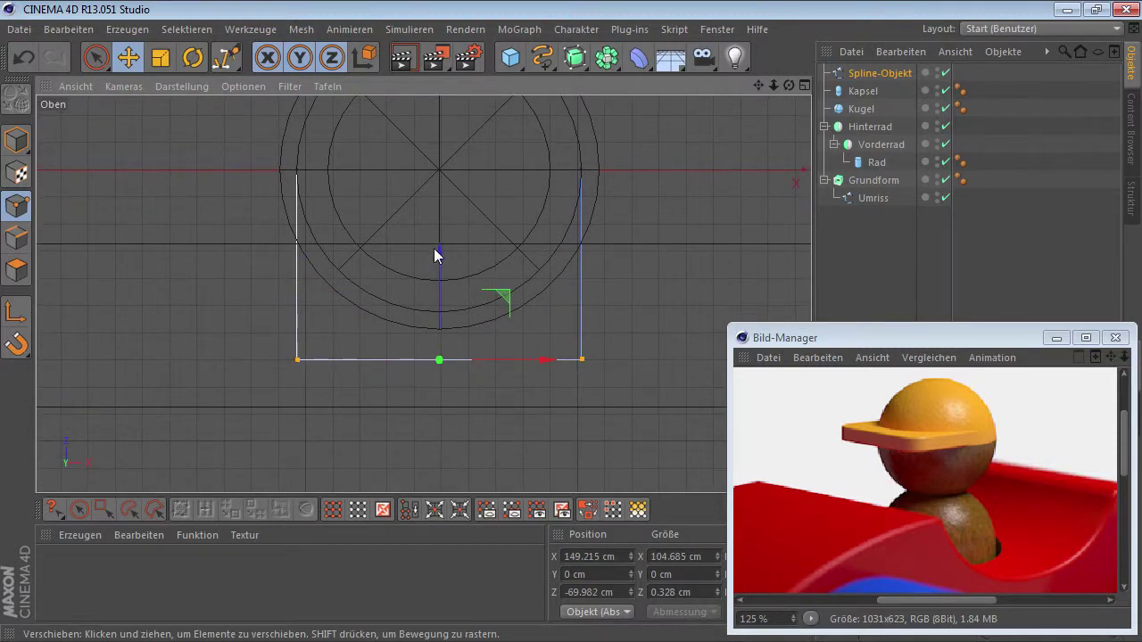
{"action": "left_click_drag", "start_coordinate": [434, 255], "coordinate": [439, 282]}
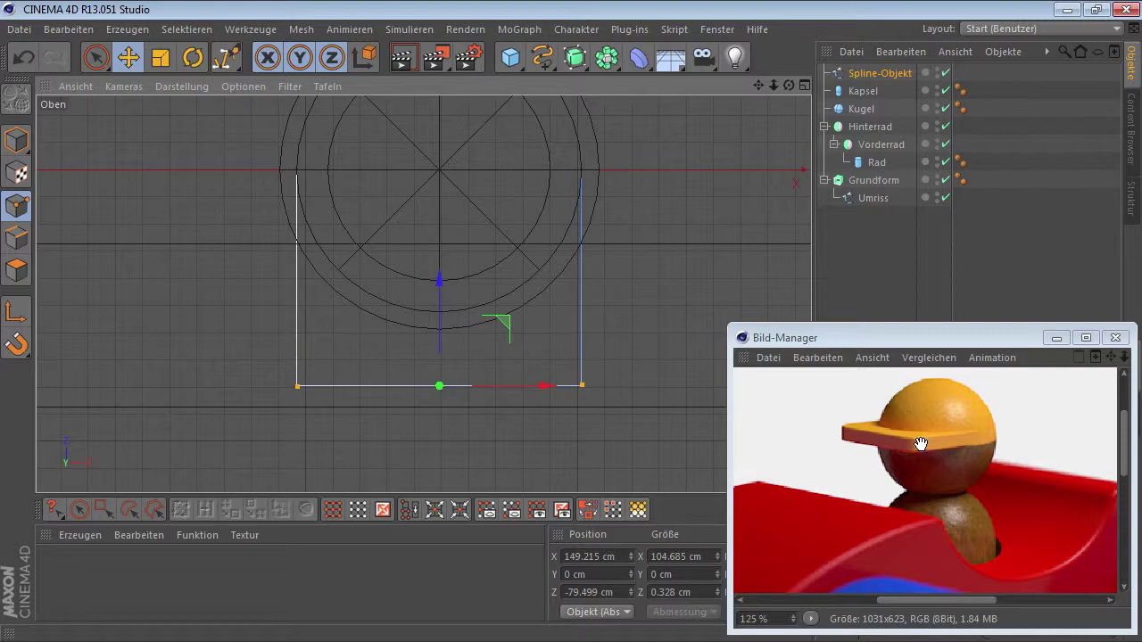
Step: Chamfer the spline's two bottom corners to an 18.64 cm rounding radius
{"action": "right_click", "coordinate": [618, 315]}
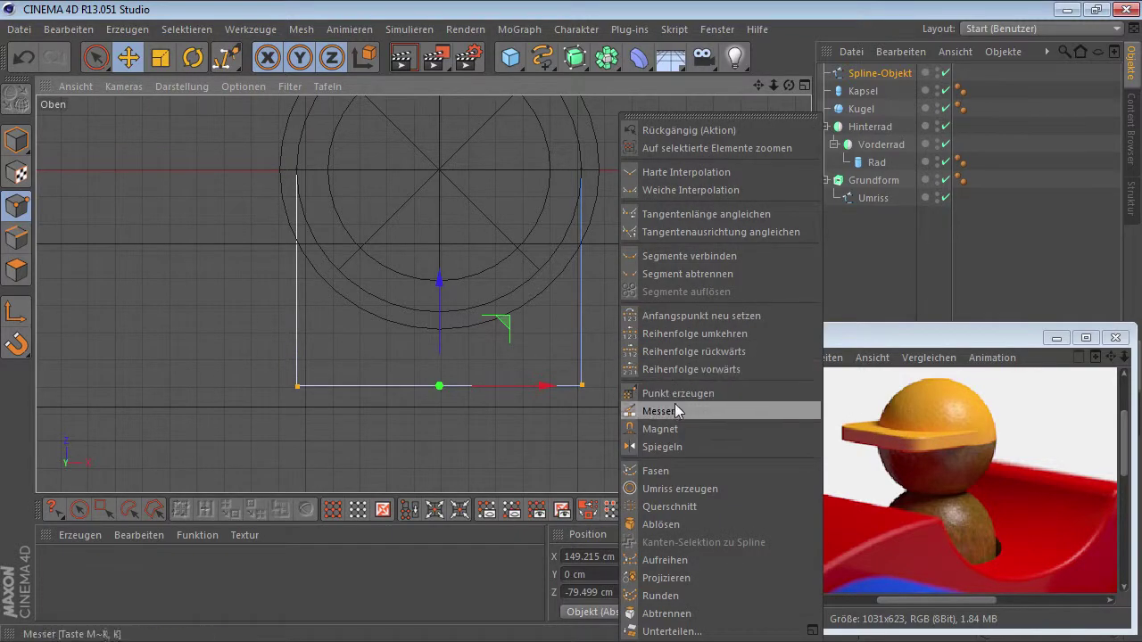
{"action": "left_click", "coordinate": [666, 469]}
{"action": "left_click_drag", "start_coordinate": [586, 436], "coordinate": [642, 435]}
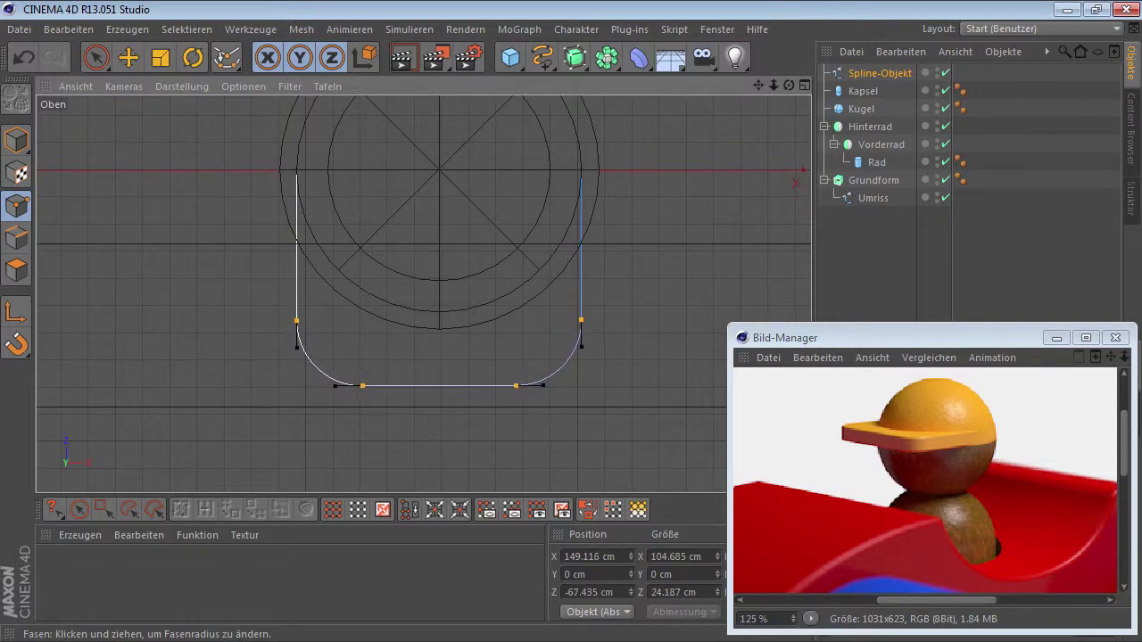
{"action": "left_click_drag", "start_coordinate": [642, 436], "coordinate": [620, 436]}
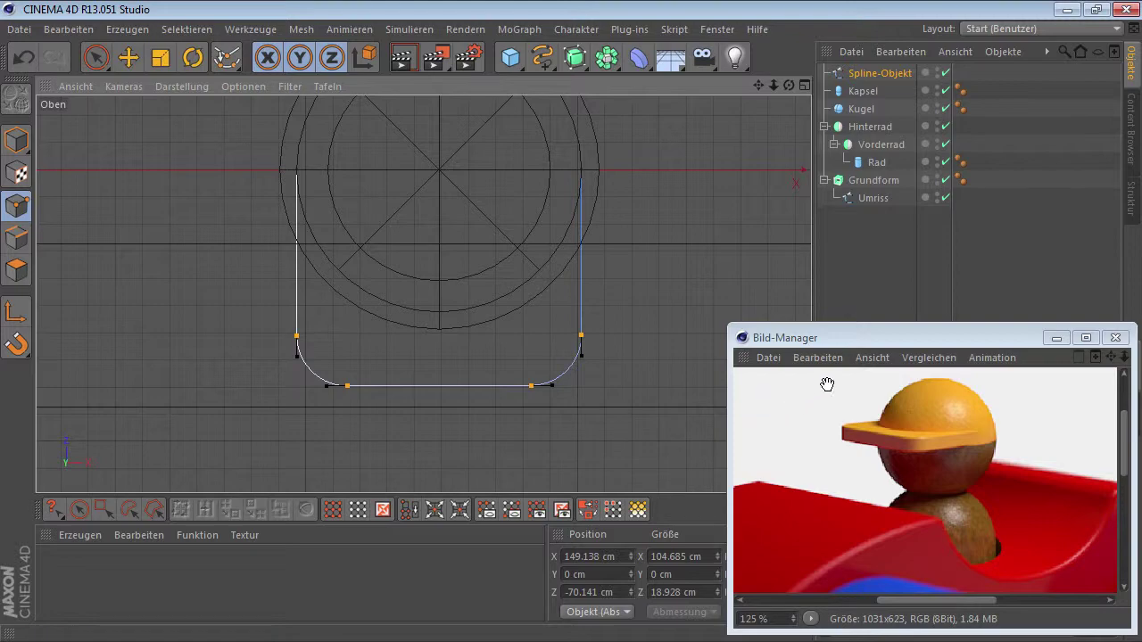
Step: Tick Spline schließen to close the outline, then maximize the perspective view
{"action": "left_click", "coordinate": [1055, 338]}
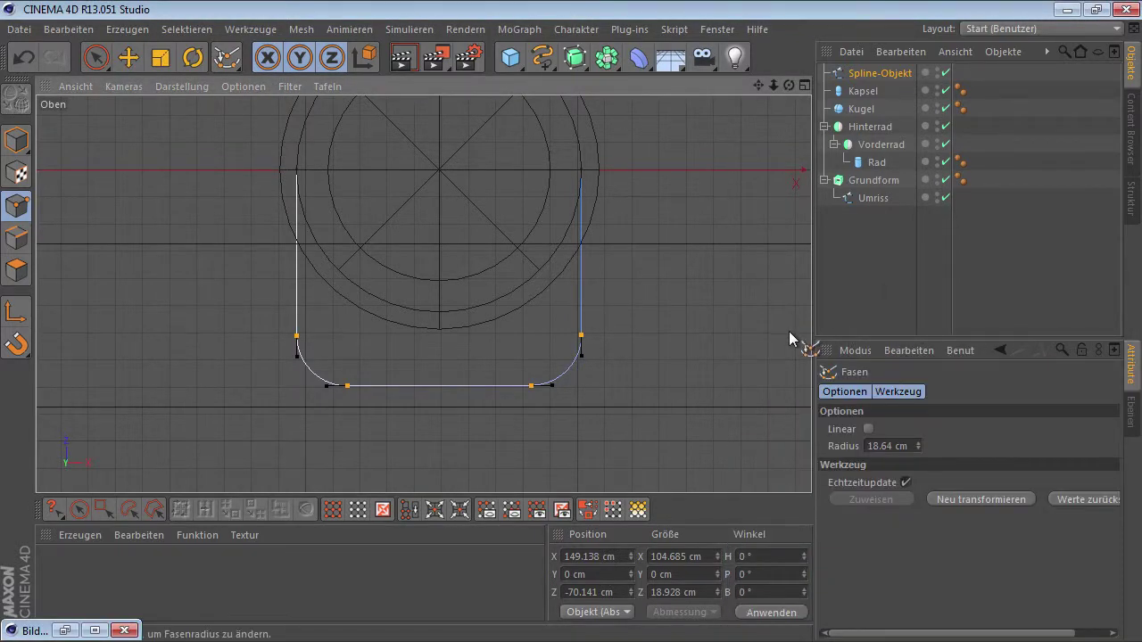
{"action": "left_click", "coordinate": [873, 73]}
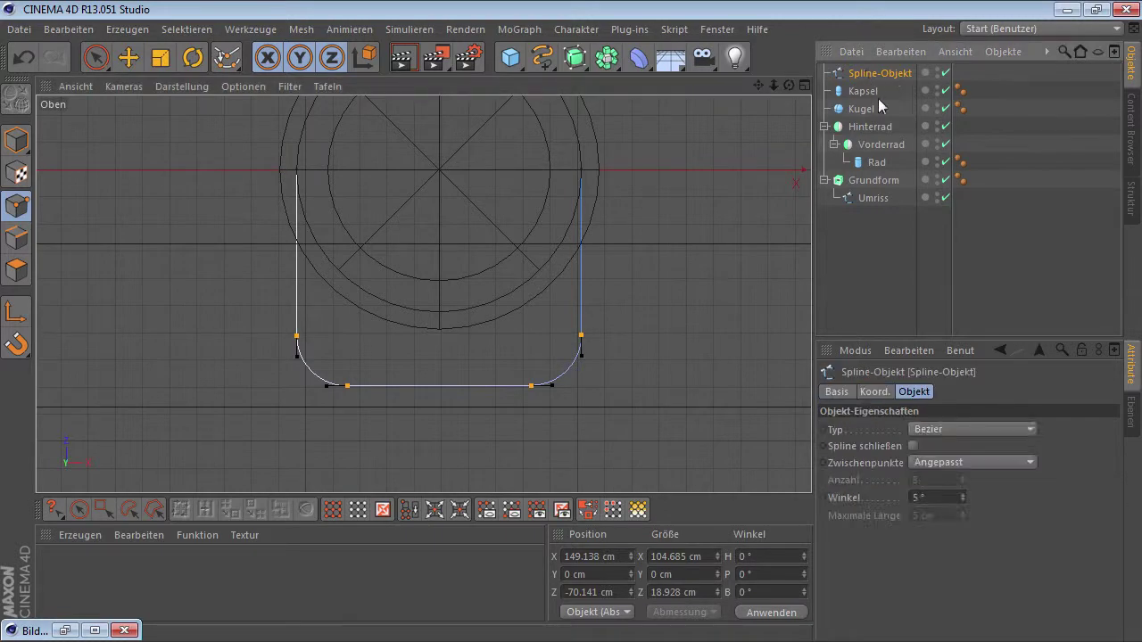
{"action": "left_click", "coordinate": [912, 445]}
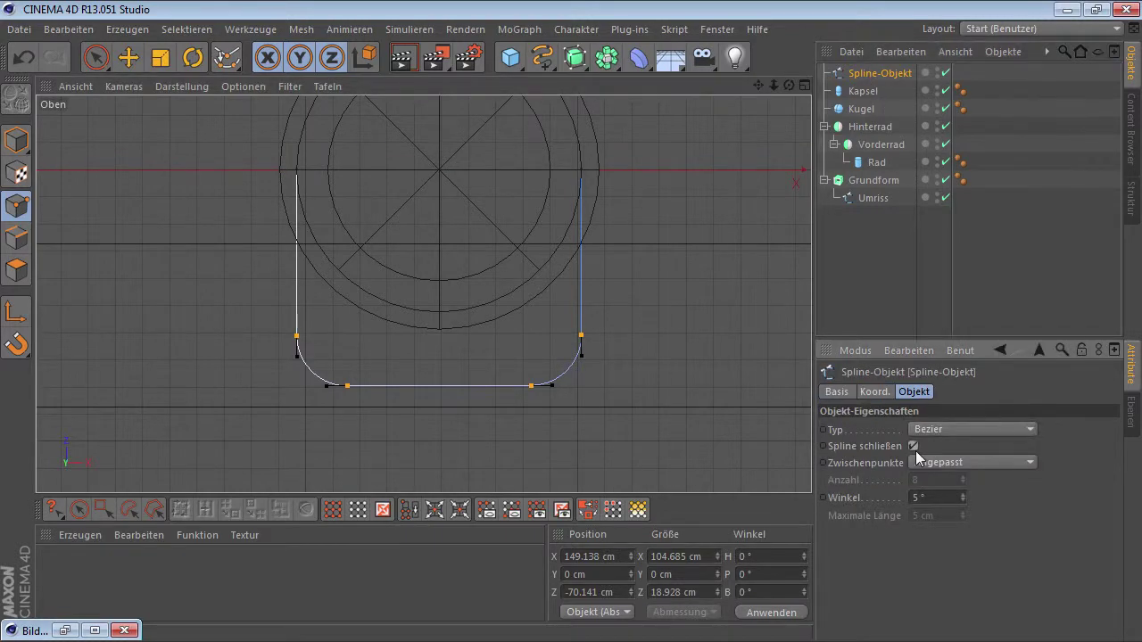
{"action": "middle_click", "coordinate": [622, 274]}
{"action": "middle_click", "coordinate": [406, 215]}
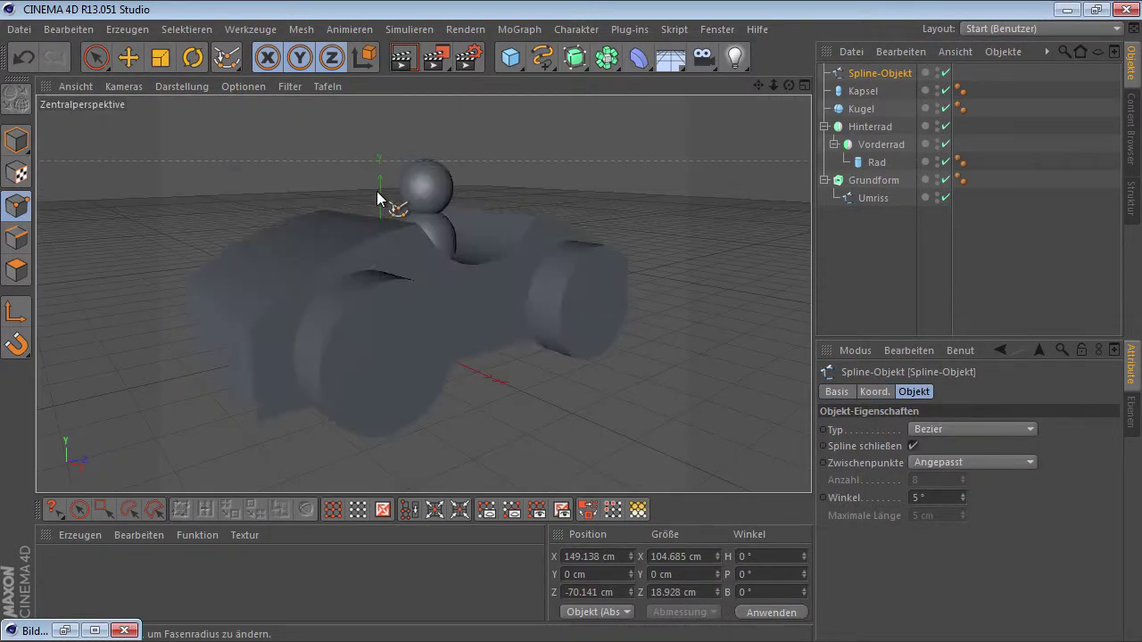
Step: Add an Extrude-NURBS and put the Spline-Objekt inside it
{"action": "left_click", "coordinate": [578, 64]}
{"action": "left_click", "coordinate": [775, 79]}
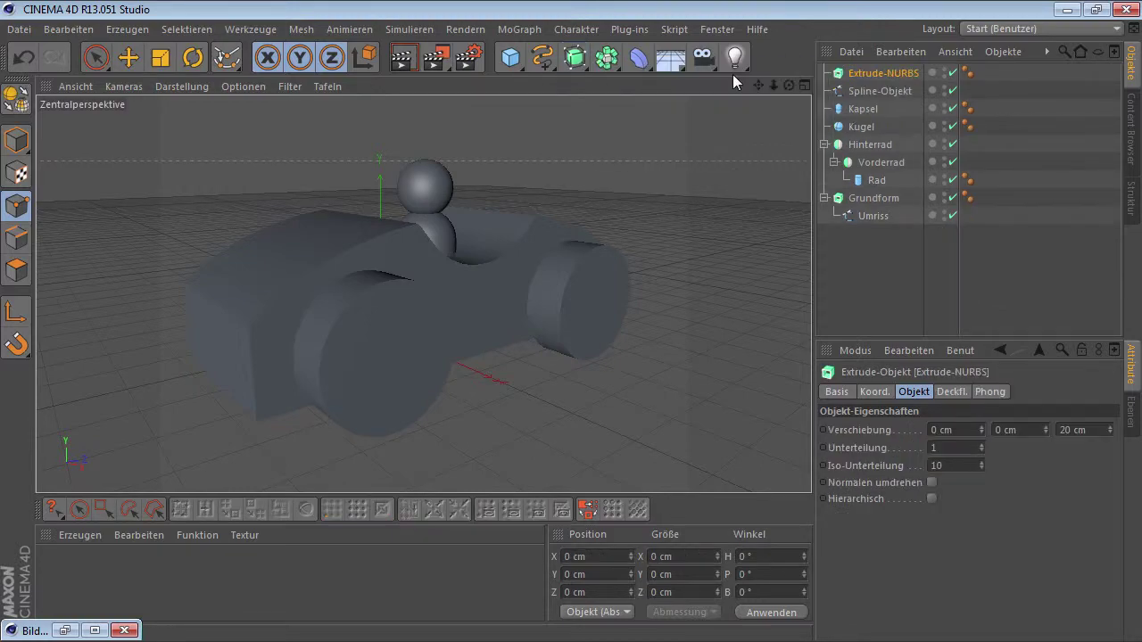
{"action": "left_click", "coordinate": [887, 90]}
{"action": "left_click_drag", "start_coordinate": [873, 74], "coordinate": [870, 74]}
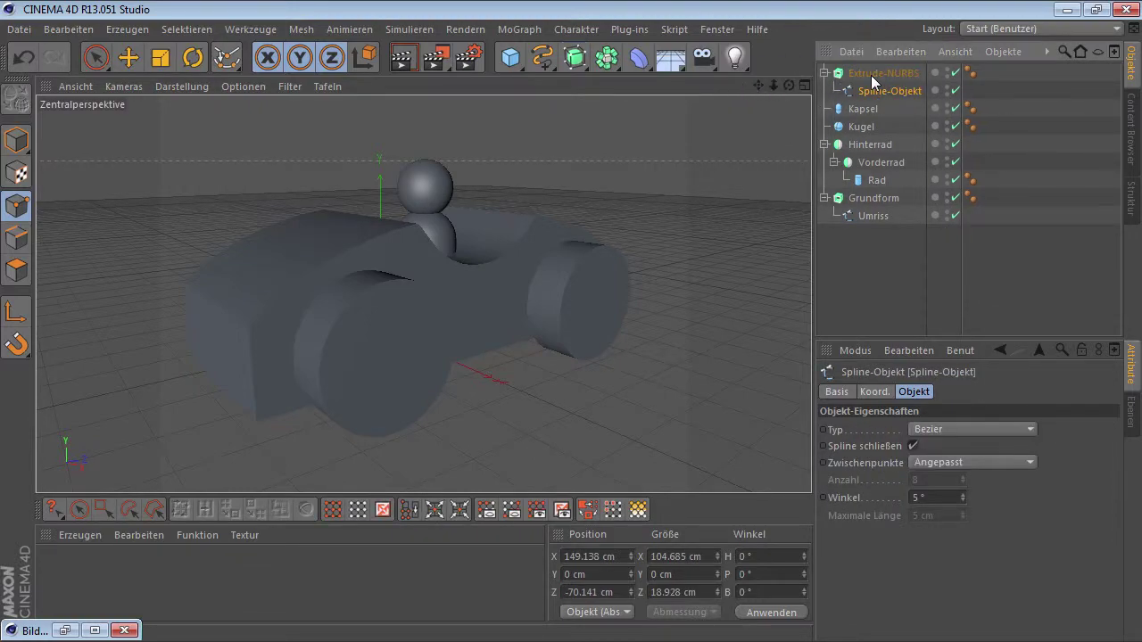
{"action": "left_click", "coordinate": [870, 74]}
Step: Raise the extruded brim along Y to the head sphere, about Y 313.374 cm
{"action": "left_click", "coordinate": [16, 142]}
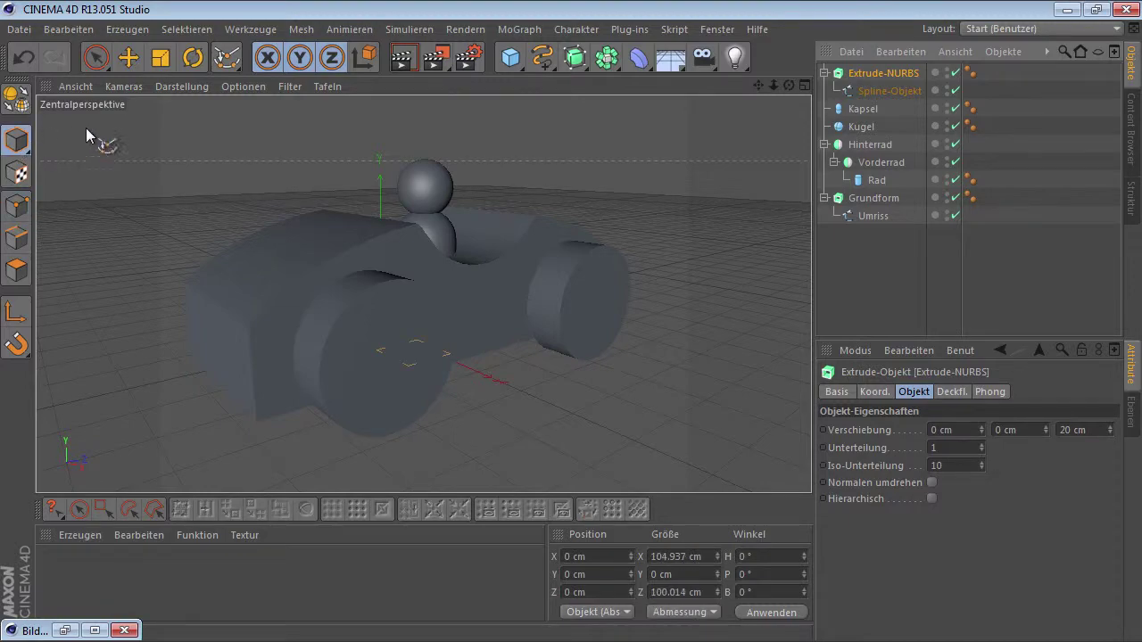
{"action": "left_click", "coordinate": [134, 65]}
{"action": "mouse_move", "coordinate": [507, 369]}
{"action": "left_mouse_down", "text": "alt"}
{"action": "mouse_move", "coordinate": [408, 281]}
{"action": "mouse_move", "coordinate": [471, 348]}
{"action": "left_mouse_up", "text": "alt"}
{"action": "left_click_drag", "start_coordinate": [387, 224], "coordinate": [386, 107]}
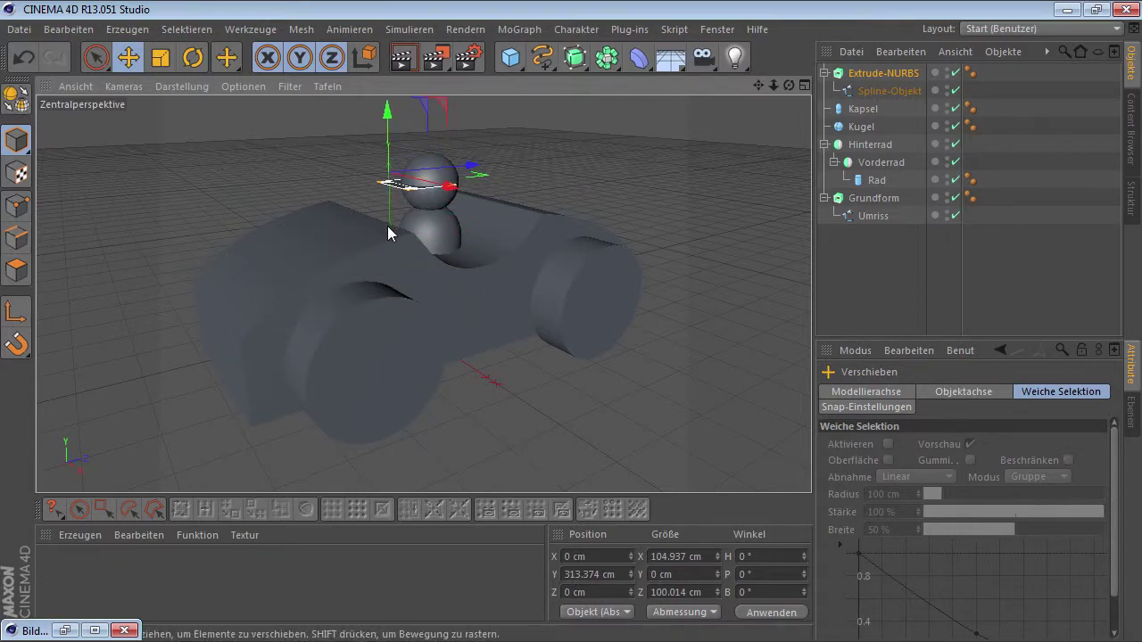
{"action": "scroll", "coordinate": [437, 206], "scroll_direction": "up", "scroll_amount": 4}
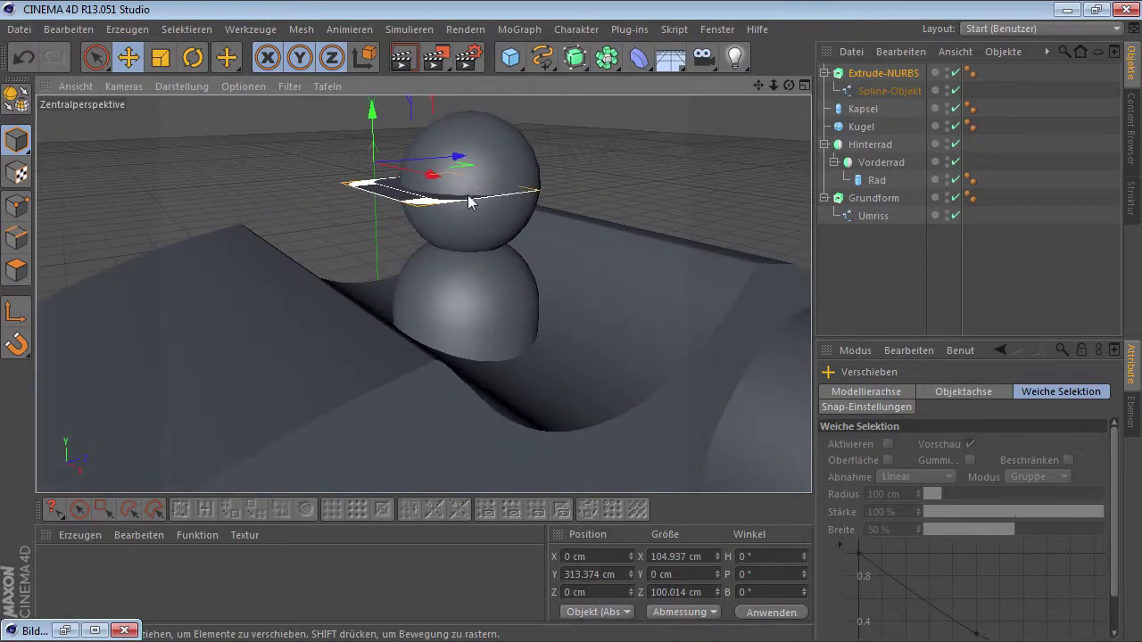
{"action": "scroll", "coordinate": [472, 206], "scroll_direction": "up", "scroll_amount": 1}
{"action": "left_click_drag", "start_coordinate": [472, 206], "coordinate": [491, 287], "text": "alt"}
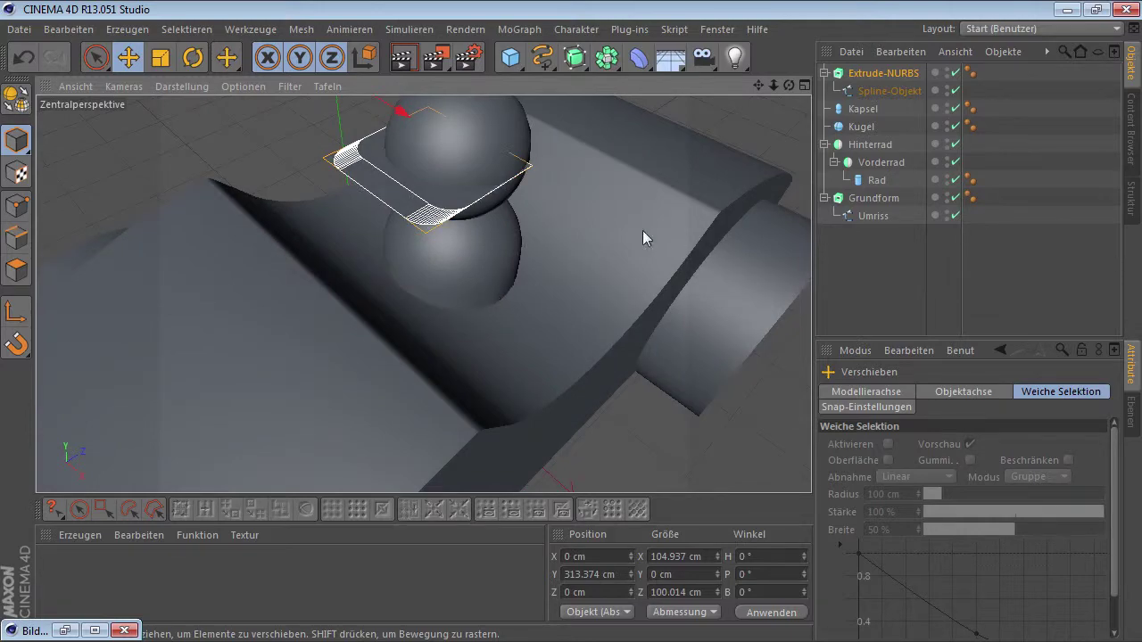
{"action": "left_click", "coordinate": [874, 75]}
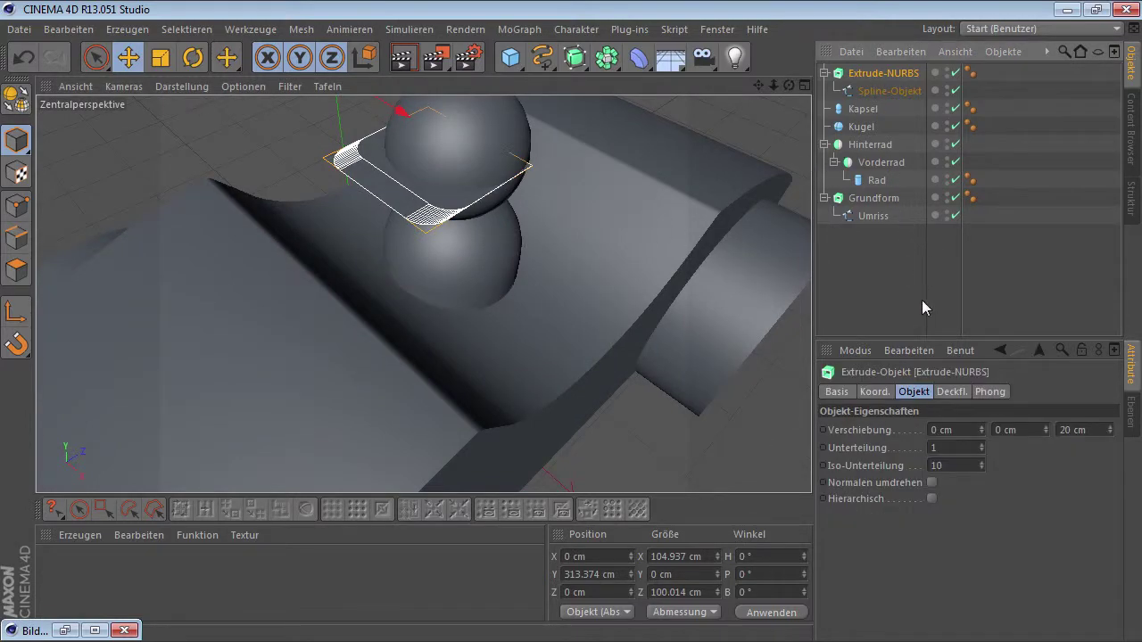
Step: Set the extrusion's Z offset to 0 and drag the Y thickness to about 14 cm
{"action": "left_click_drag", "start_coordinate": [453, 155], "coordinate": [471, 263], "text": "alt"}
{"action": "left_click", "coordinate": [1081, 430]}
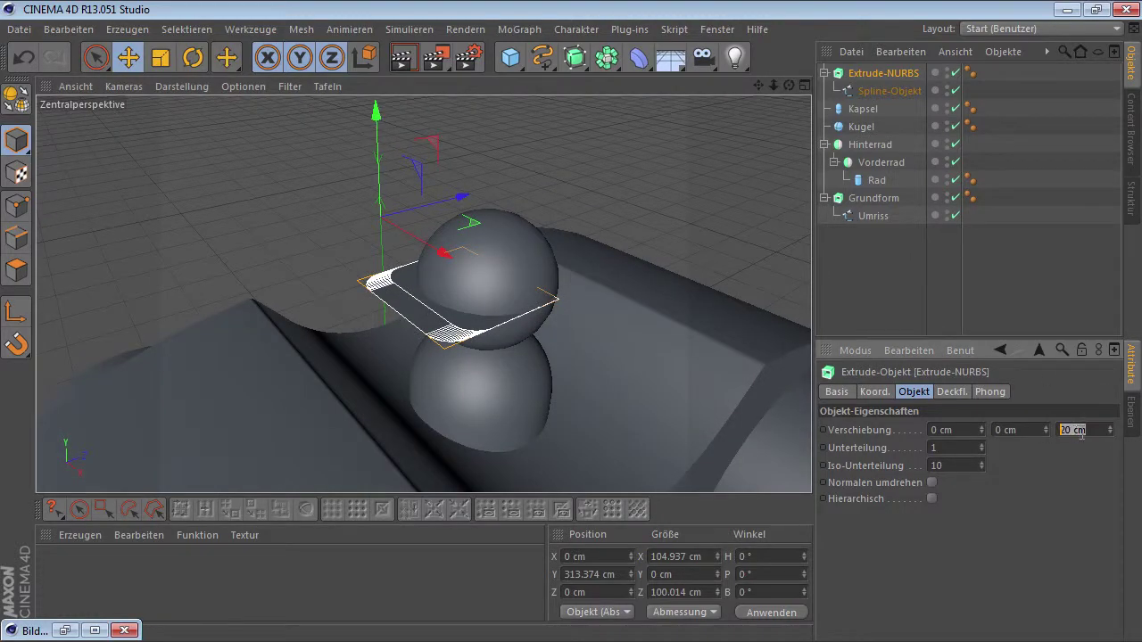
{"action": "type", "text": "0"}
{"action": "key", "text": "Return"}
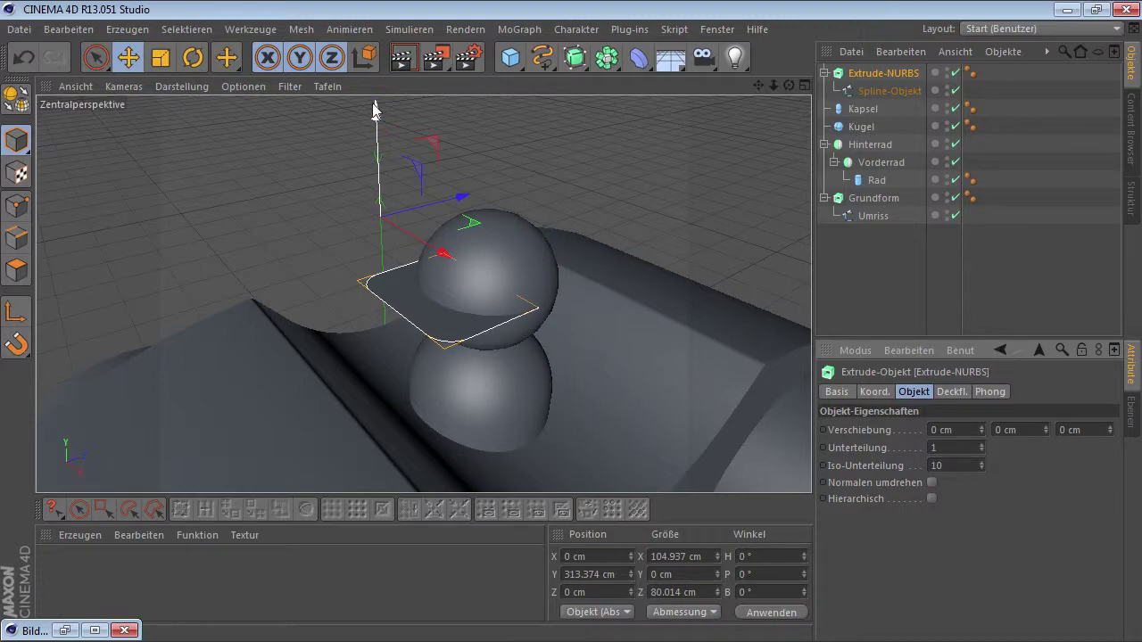
{"action": "left_click_drag", "start_coordinate": [1046, 431], "coordinate": [625, 377]}
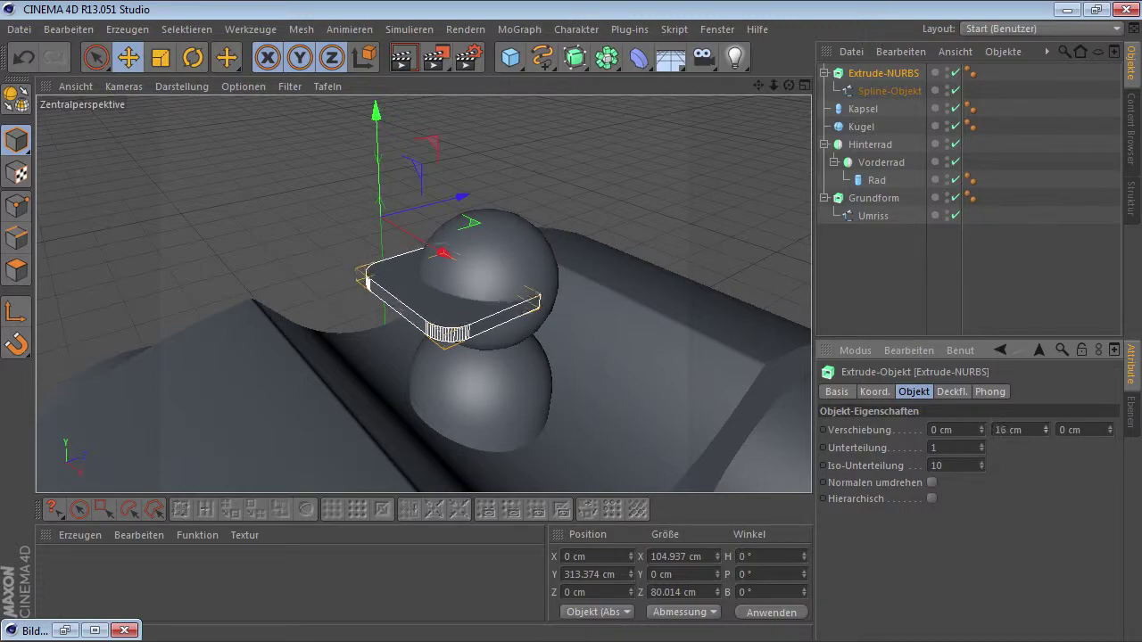
{"action": "mouse_move", "coordinate": [500, 344]}
{"action": "left_mouse_down", "text": "alt"}
{"action": "mouse_move", "coordinate": [408, 255]}
{"action": "mouse_move", "coordinate": [395, 223]}
{"action": "mouse_move", "coordinate": [461, 259]}
{"action": "mouse_move", "coordinate": [395, 284]}
{"action": "mouse_move", "coordinate": [489, 369]}
{"action": "mouse_move", "coordinate": [544, 392]}
{"action": "mouse_move", "coordinate": [470, 353]}
{"action": "mouse_move", "coordinate": [480, 357]}
{"action": "left_mouse_up", "text": "alt"}
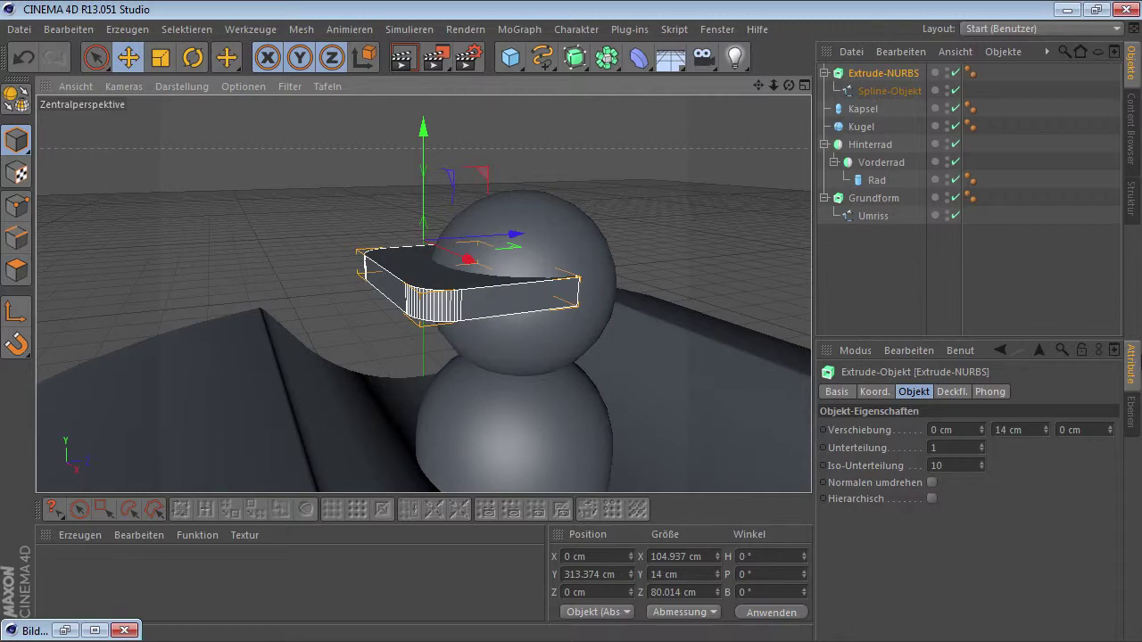
Step: Enter 15 cm as the brim's Y thickness, inspect it, and select the brim spline
{"action": "left_click", "coordinate": [1008, 430]}
{"action": "type", "text": "15"}
{"action": "key", "text": "Return"}
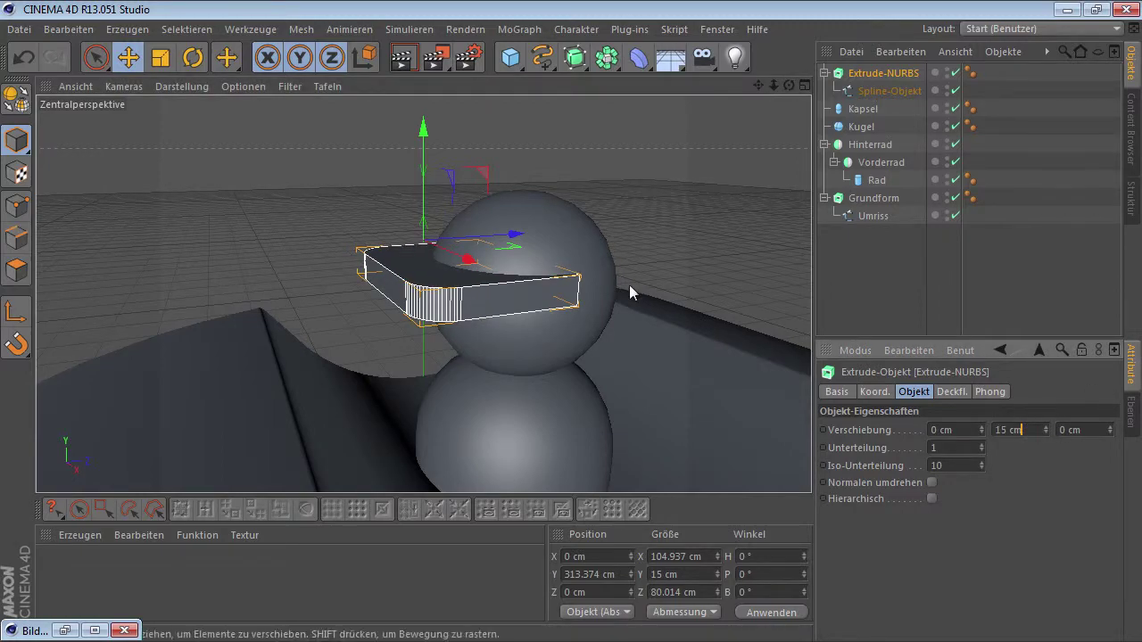
{"action": "mouse_move", "coordinate": [527, 296]}
{"action": "left_mouse_down", "text": "alt"}
{"action": "mouse_move", "coordinate": [378, 253]}
{"action": "mouse_move", "coordinate": [238, 277]}
{"action": "left_mouse_up", "text": "alt"}
{"action": "mouse_move", "coordinate": [505, 324]}
{"action": "left_mouse_down", "text": "alt"}
{"action": "mouse_move", "coordinate": [559, 314]}
{"action": "mouse_move", "coordinate": [482, 310]}
{"action": "left_mouse_up", "text": "alt"}
{"action": "right_click_drag", "start_coordinate": [488, 313], "coordinate": [526, 312], "text": "alt"}
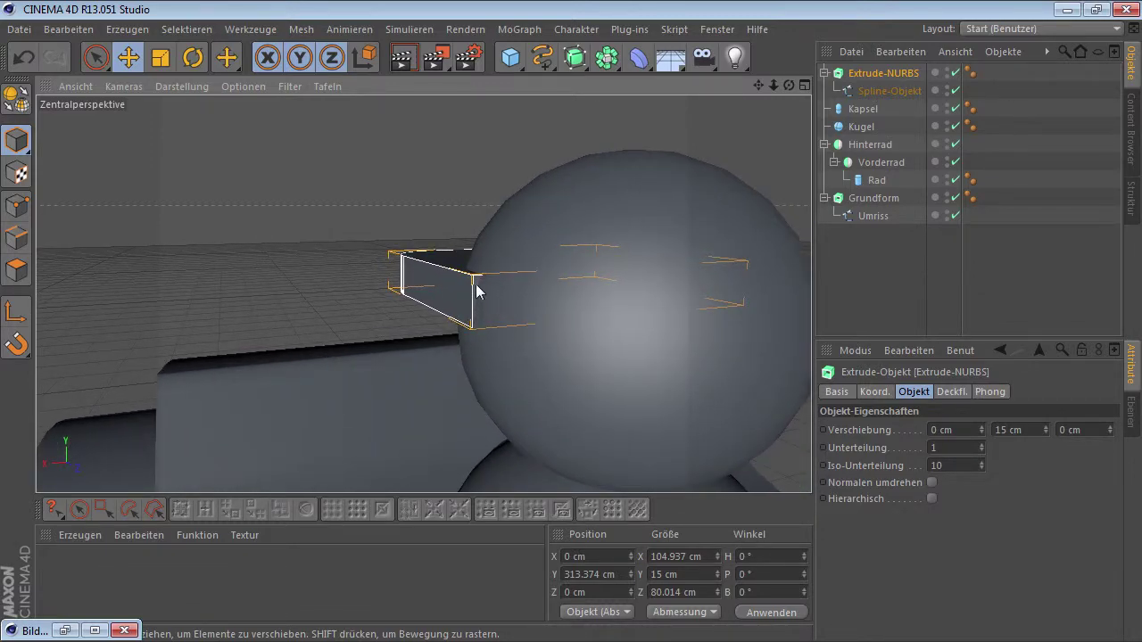
{"action": "mouse_move", "coordinate": [471, 299]}
{"action": "left_mouse_down", "text": "alt"}
{"action": "mouse_move", "coordinate": [502, 357]}
{"action": "mouse_move", "coordinate": [576, 316]}
{"action": "mouse_move", "coordinate": [497, 324]}
{"action": "mouse_move", "coordinate": [535, 316]}
{"action": "mouse_move", "coordinate": [511, 319]}
{"action": "mouse_move", "coordinate": [565, 342]}
{"action": "mouse_move", "coordinate": [572, 389]}
{"action": "mouse_move", "coordinate": [268, 268]}
{"action": "left_mouse_up", "text": "alt"}
{"action": "left_click", "coordinate": [892, 90]}
{"action": "left_click", "coordinate": [162, 60]}
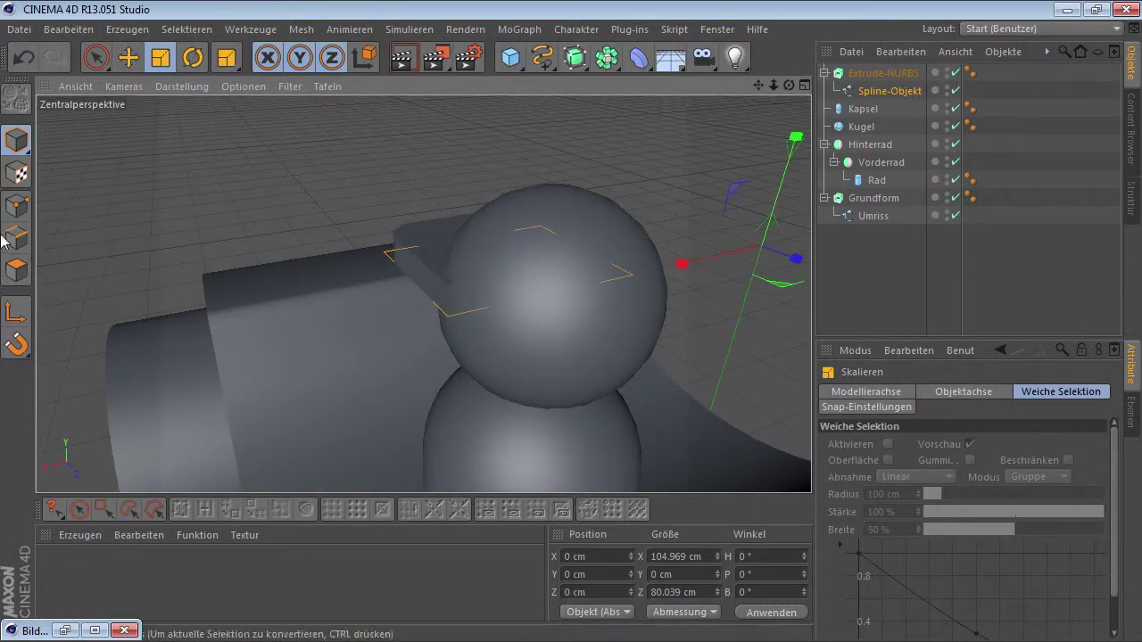
Step: In Points mode, select the brim outline's points and scale them along X
{"action": "left_click", "coordinate": [16, 205]}
{"action": "left_click", "coordinate": [333, 509]}
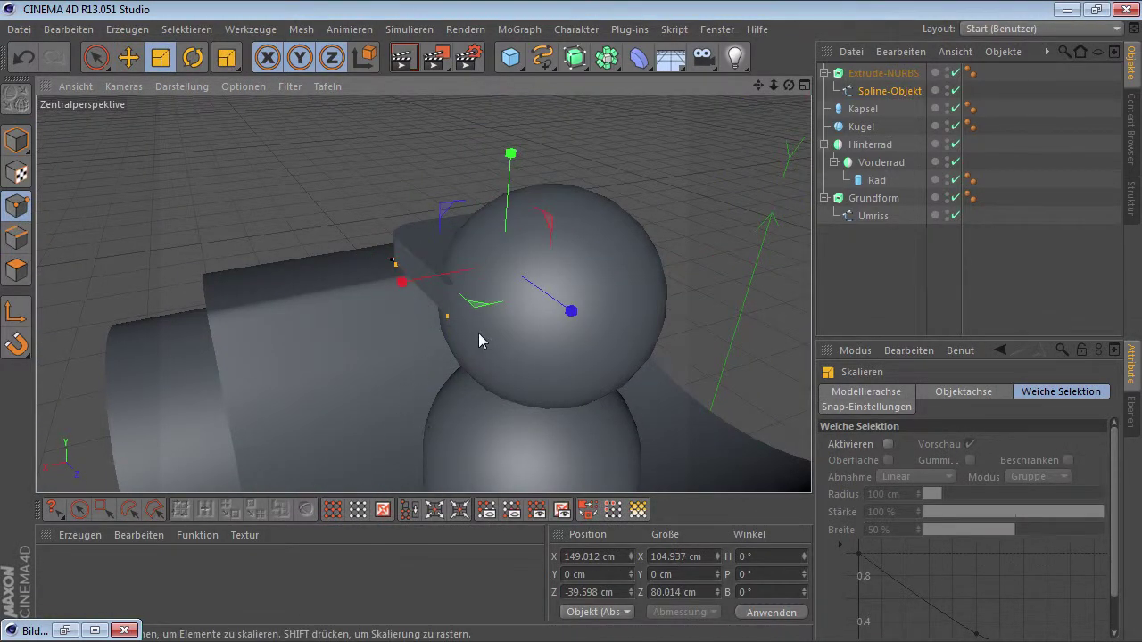
{"action": "mouse_move", "coordinate": [490, 314]}
{"action": "left_mouse_down", "text": "alt"}
{"action": "mouse_move", "coordinate": [523, 313]}
{"action": "mouse_move", "coordinate": [415, 238]}
{"action": "mouse_move", "coordinate": [425, 268]}
{"action": "mouse_move", "coordinate": [687, 309]}
{"action": "mouse_move", "coordinate": [395, 327]}
{"action": "mouse_move", "coordinate": [395, 364]}
{"action": "mouse_move", "coordinate": [350, 362]}
{"action": "mouse_move", "coordinate": [333, 340]}
{"action": "mouse_move", "coordinate": [453, 326]}
{"action": "mouse_move", "coordinate": [400, 253]}
{"action": "mouse_move", "coordinate": [621, 236]}
{"action": "left_mouse_up", "text": "alt"}
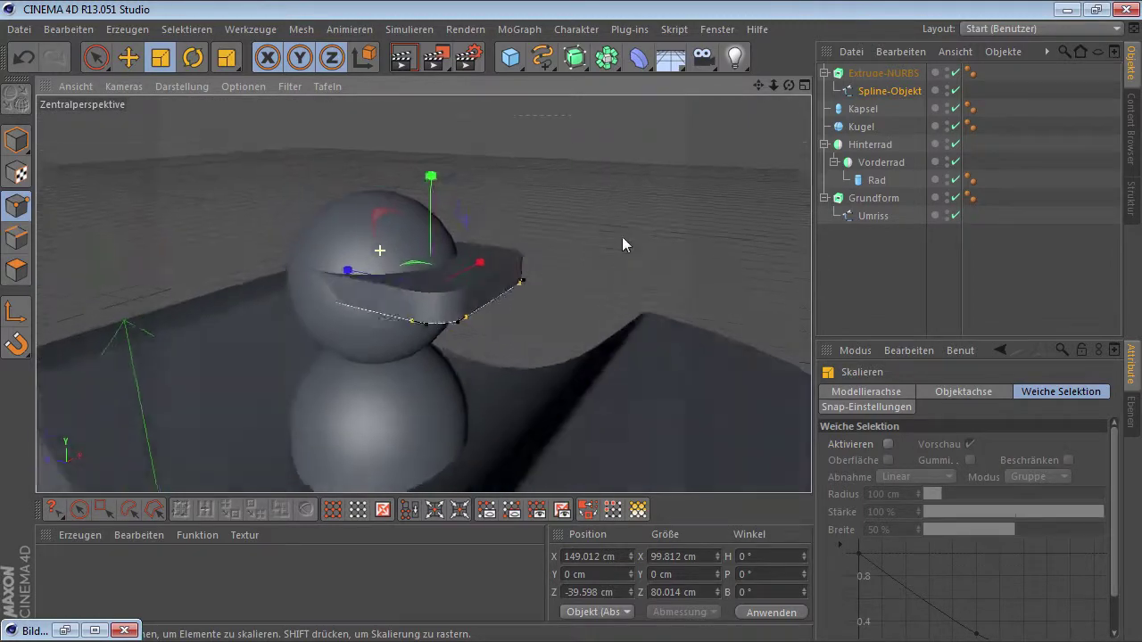
{"action": "right_click_drag", "start_coordinate": [338, 288], "coordinate": [436, 213], "text": "alt"}
{"action": "left_click_drag", "start_coordinate": [436, 214], "coordinate": [426, 205], "text": "alt"}
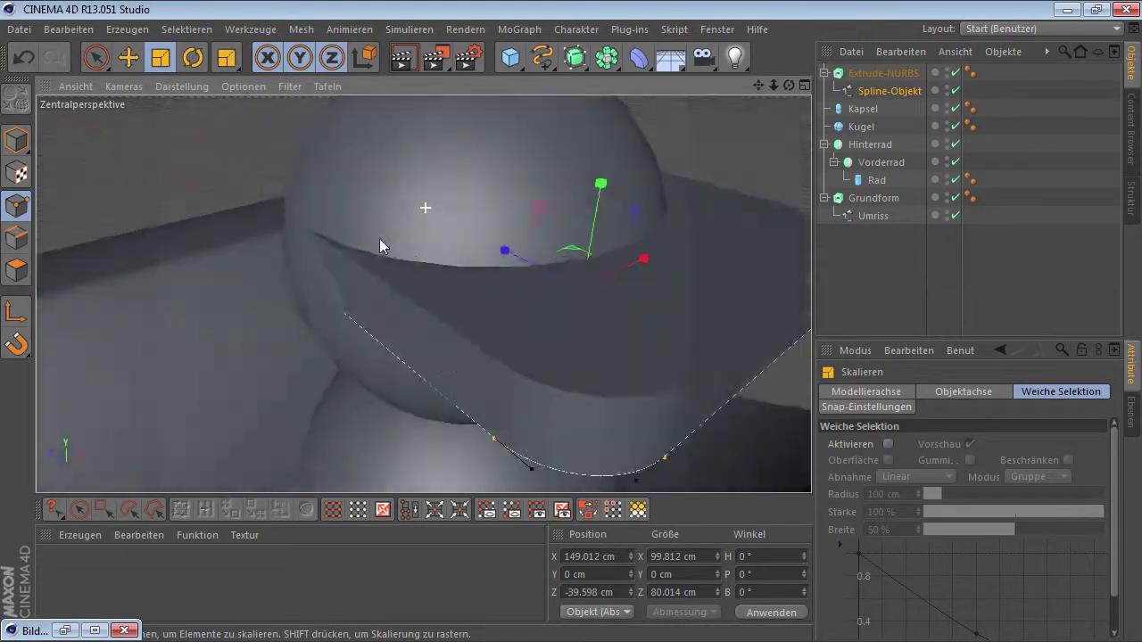
{"action": "left_click_drag", "start_coordinate": [646, 259], "coordinate": [464, 220]}
Step: Fine-tune the outline's X scale until Größe X reads about 98.9 cm
{"action": "key", "text": "e"}
{"action": "key", "text": "t"}
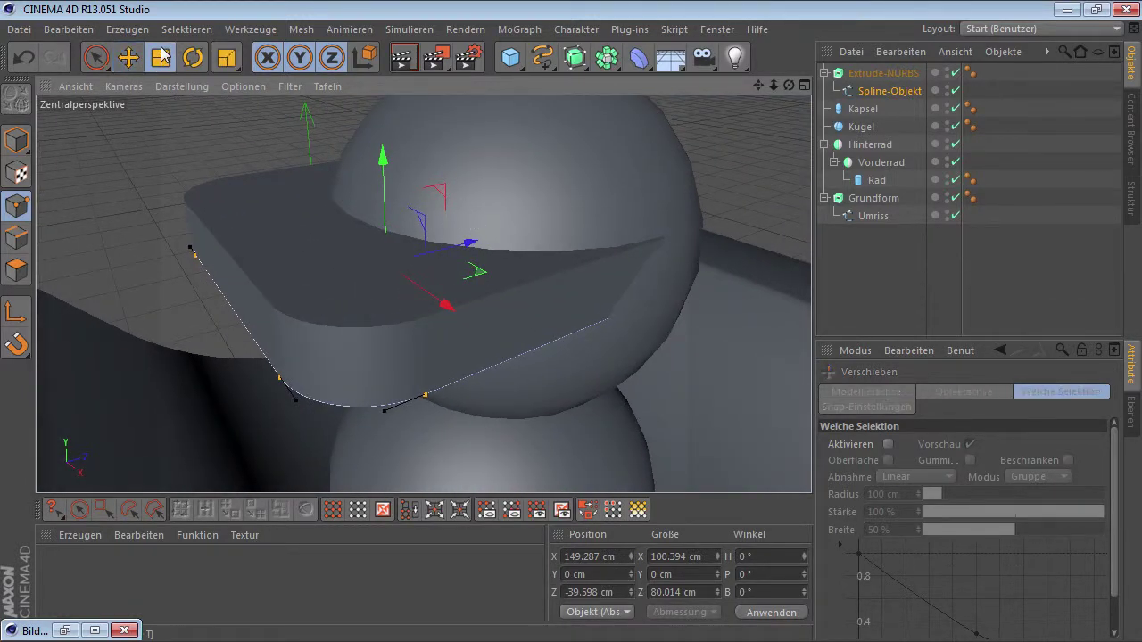
{"action": "left_click_drag", "start_coordinate": [453, 314], "coordinate": [436, 303]}
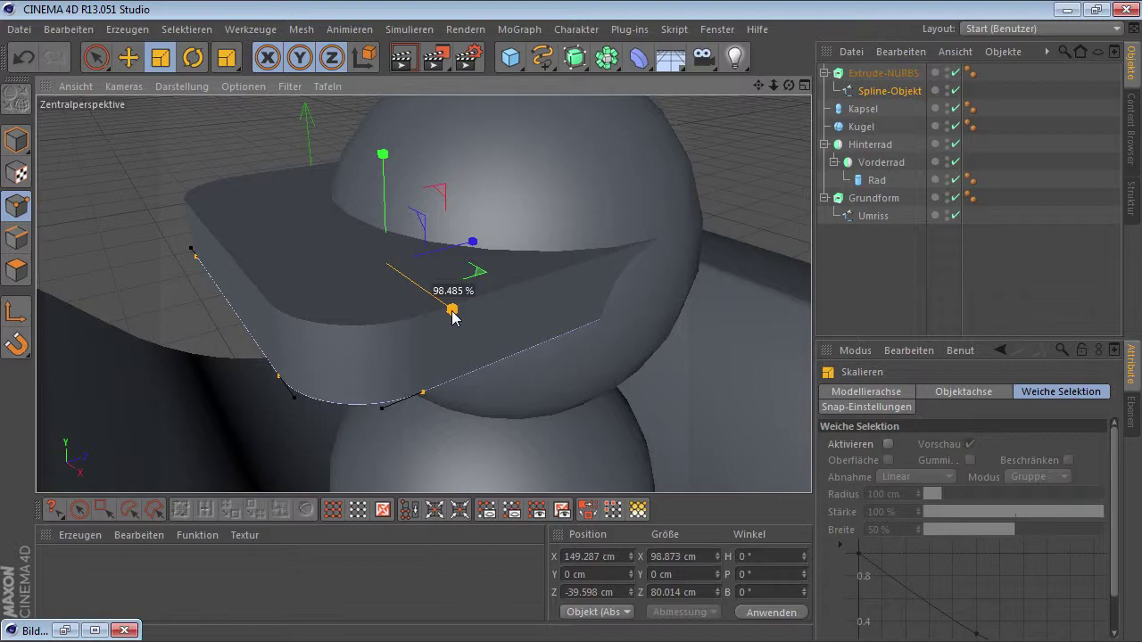
{"action": "right_click_drag", "start_coordinate": [497, 279], "coordinate": [354, 291], "text": "alt"}
{"action": "mouse_move", "coordinate": [354, 291]}
{"action": "left_mouse_down", "text": "alt"}
{"action": "mouse_move", "coordinate": [488, 277]}
{"action": "mouse_move", "coordinate": [431, 224]}
{"action": "mouse_move", "coordinate": [445, 238]}
{"action": "left_mouse_up", "text": "alt"}
{"action": "left_click", "coordinate": [138, 58]}
Step: Lower the cap brim Extrude-NURBS's Verschiebung Y thickness to 12 cm
{"action": "left_click", "coordinate": [18, 140]}
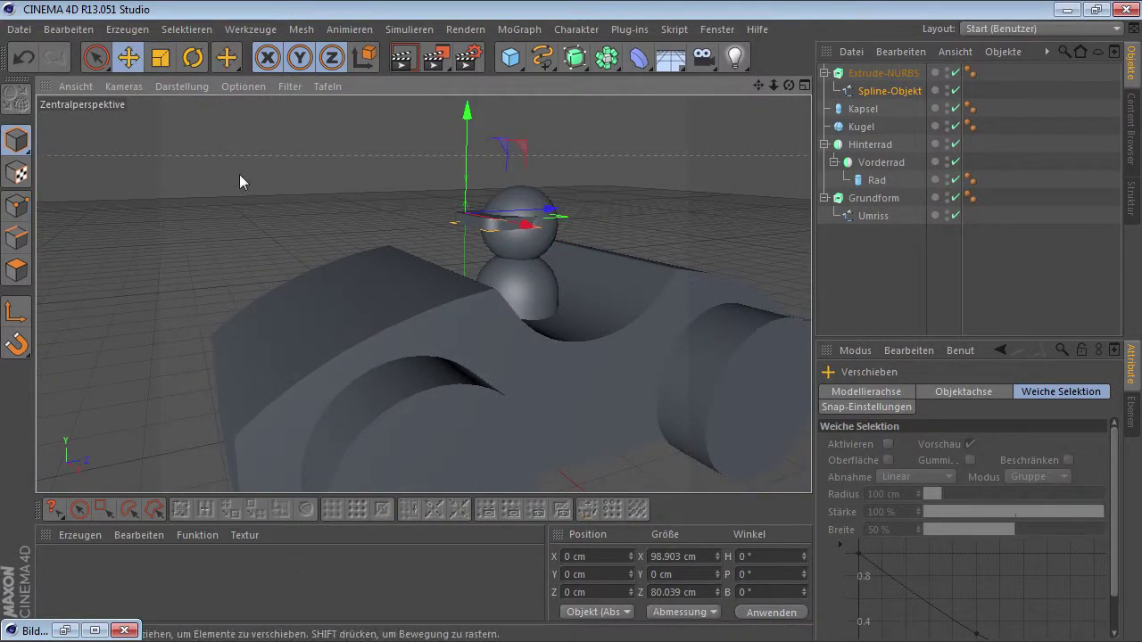
{"action": "left_click", "coordinate": [239, 174]}
{"action": "mouse_move", "coordinate": [536, 304]}
{"action": "left_mouse_down", "text": "alt"}
{"action": "mouse_move", "coordinate": [500, 322]}
{"action": "mouse_move", "coordinate": [395, 280]}
{"action": "mouse_move", "coordinate": [500, 312]}
{"action": "mouse_move", "coordinate": [553, 309]}
{"action": "mouse_move", "coordinate": [533, 318]}
{"action": "mouse_move", "coordinate": [558, 321]}
{"action": "left_mouse_up", "text": "alt"}
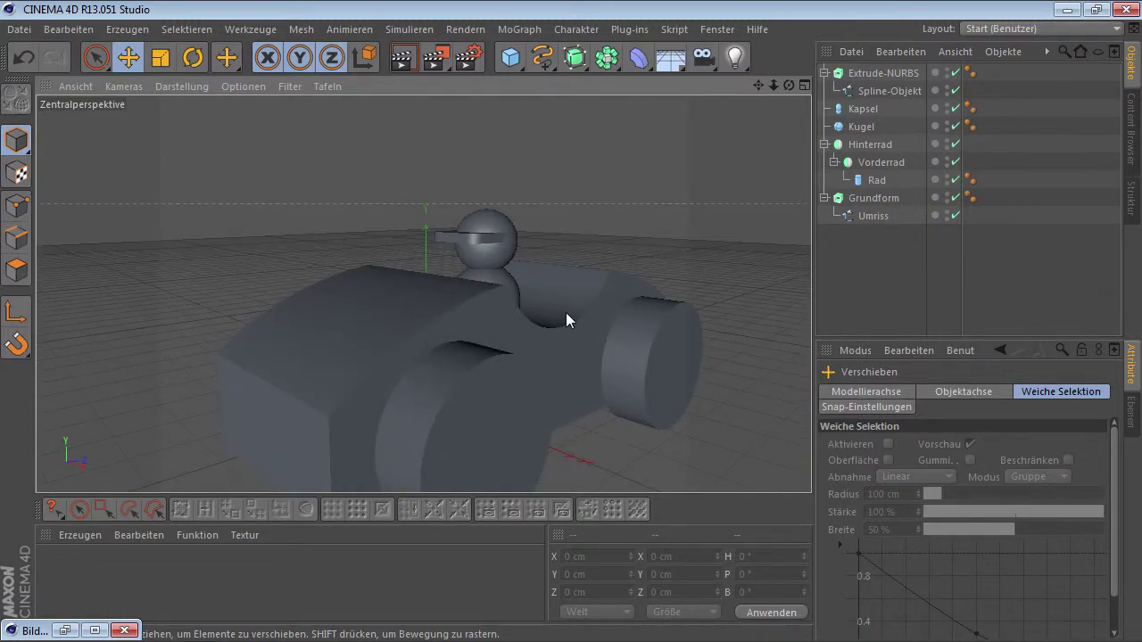
{"action": "left_click", "coordinate": [889, 75]}
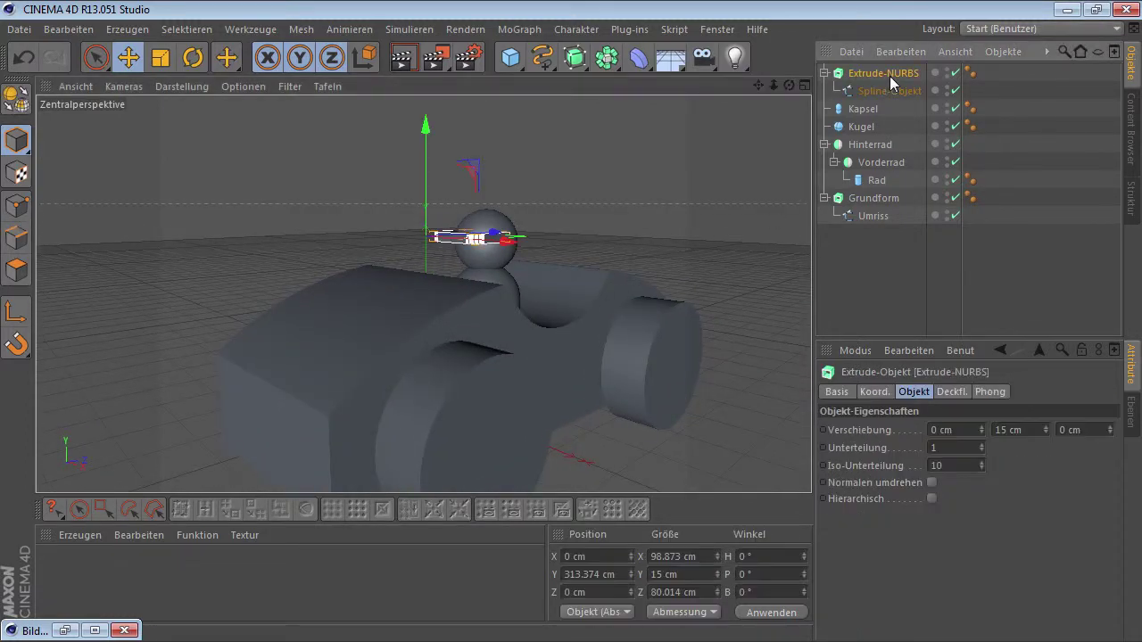
{"action": "left_click", "coordinate": [1028, 430]}
{"action": "type", "text": "14"}
{"action": "key", "text": "Return"}
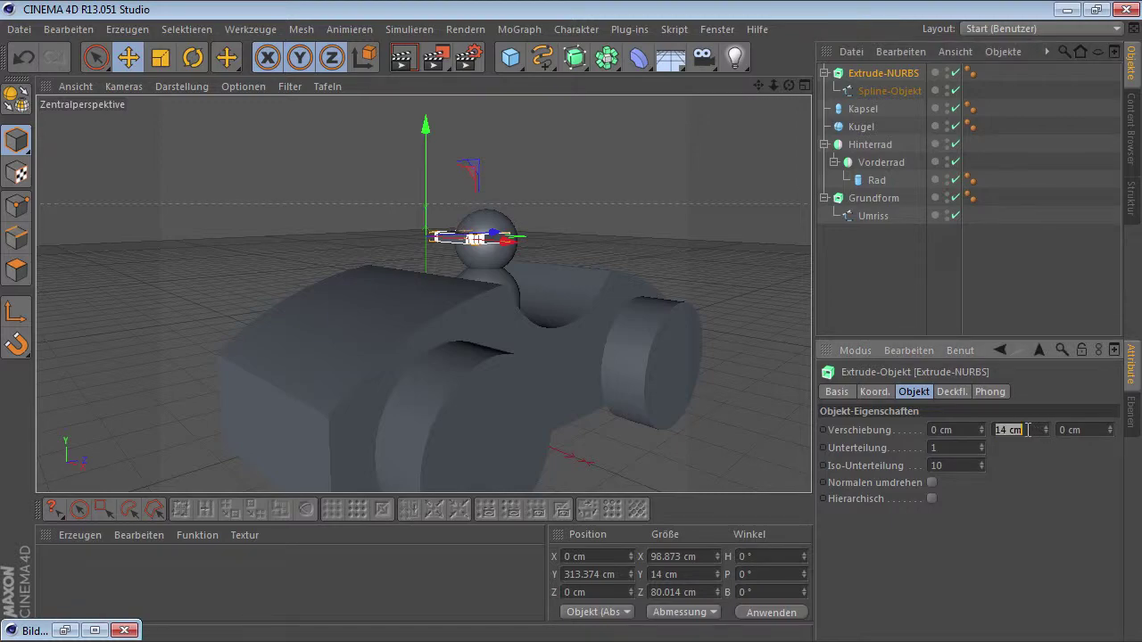
{"action": "scroll", "coordinate": [1027, 430], "scroll_direction": "down", "scroll_amount": 1}
{"action": "left_click", "coordinate": [704, 236]}
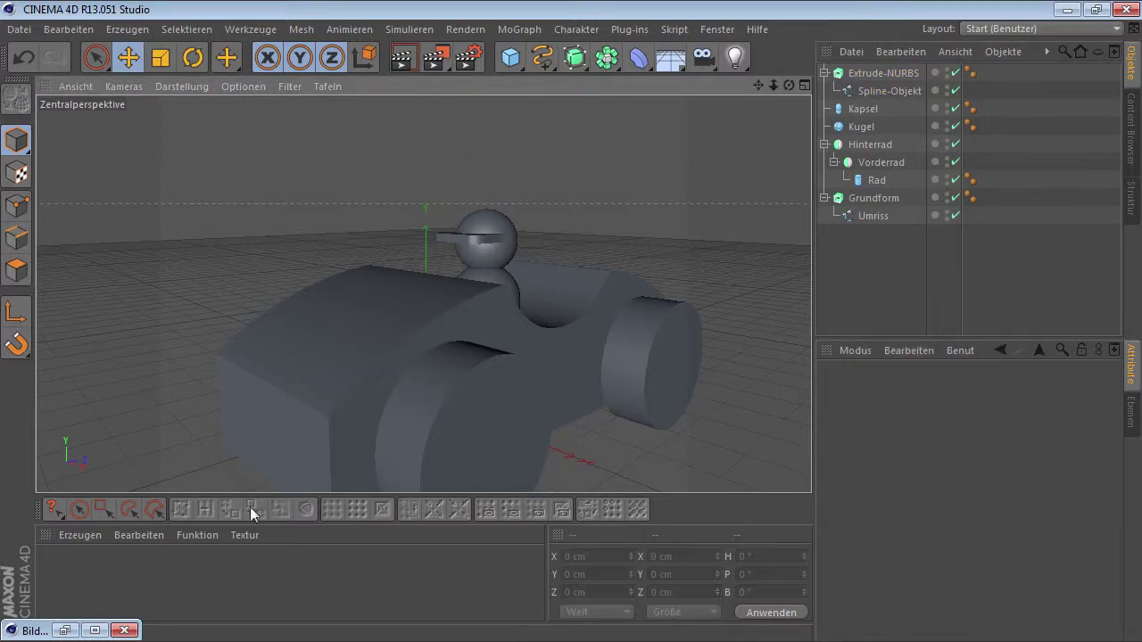
Step: Compare the thinner brim with the reference render, then minimize the Bild-Manager
{"action": "double_click", "coordinate": [77, 629]}
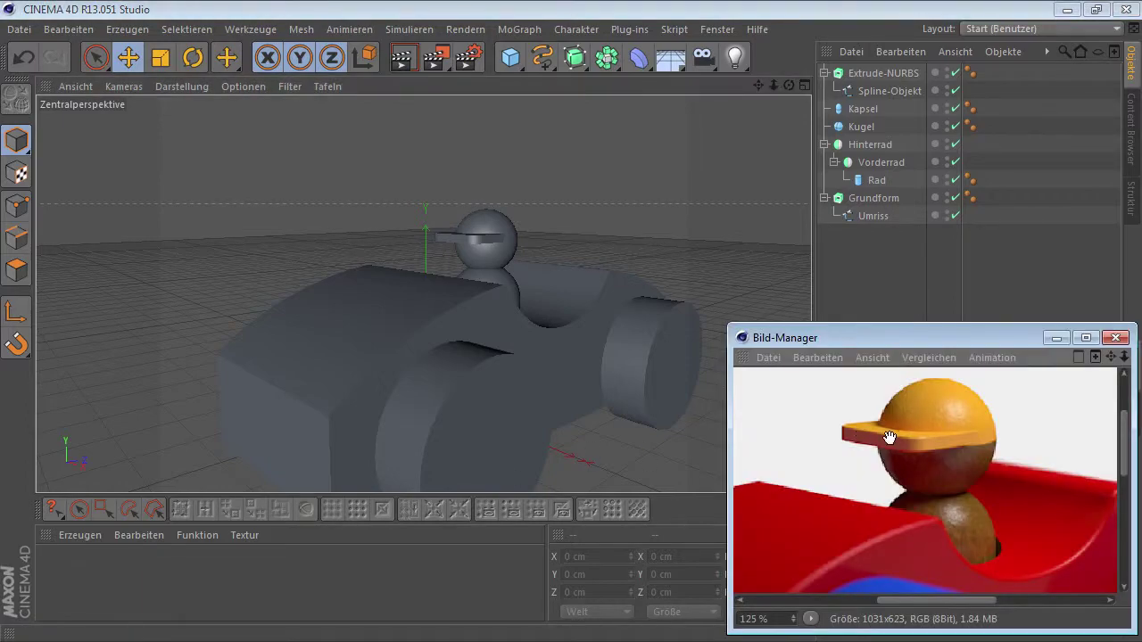
{"action": "scroll", "coordinate": [932, 450], "scroll_direction": "down", "scroll_amount": 2}
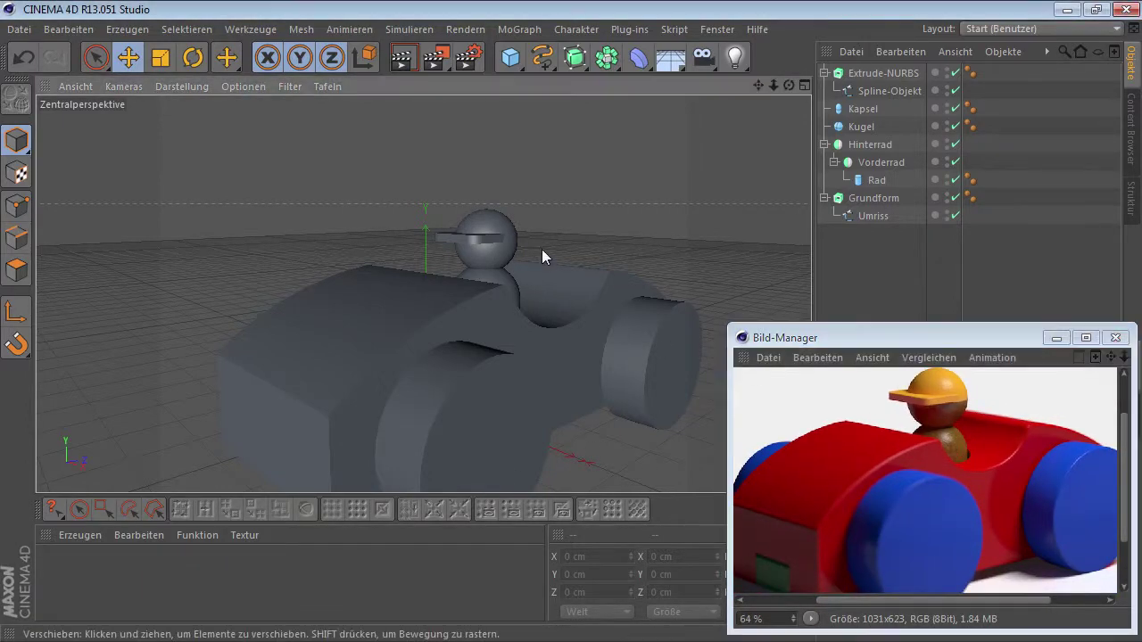
{"action": "mouse_move", "coordinate": [541, 249]}
{"action": "left_mouse_down", "text": "alt"}
{"action": "mouse_move", "coordinate": [502, 223]}
{"action": "mouse_move", "coordinate": [517, 234]}
{"action": "left_mouse_up", "text": "alt"}
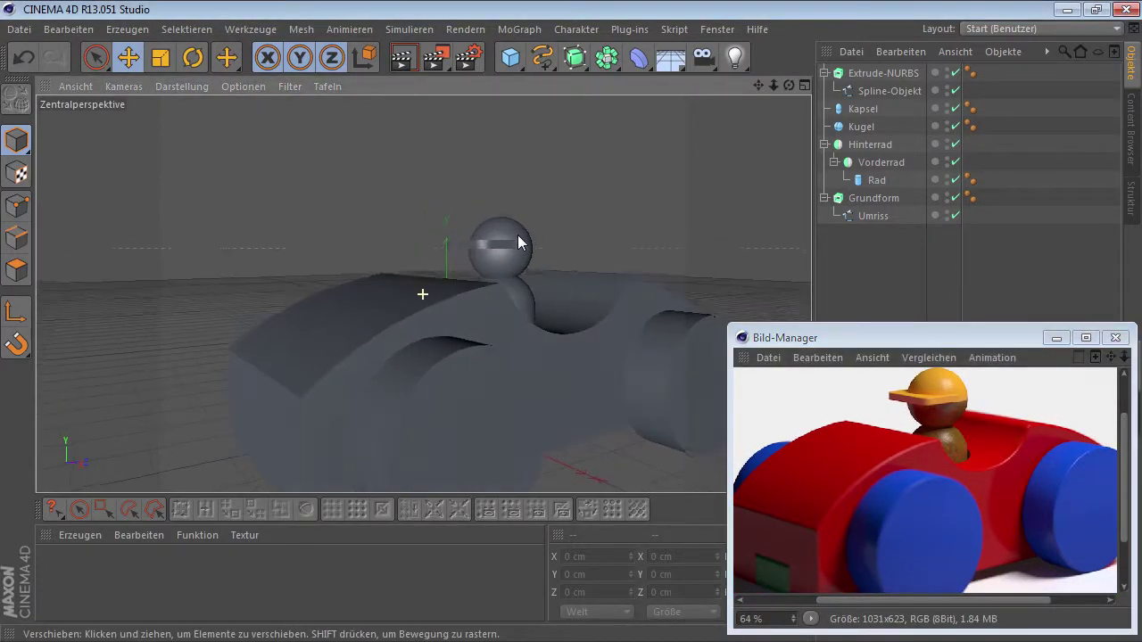
{"action": "left_click", "coordinate": [884, 73]}
{"action": "left_click", "coordinate": [1056, 337]}
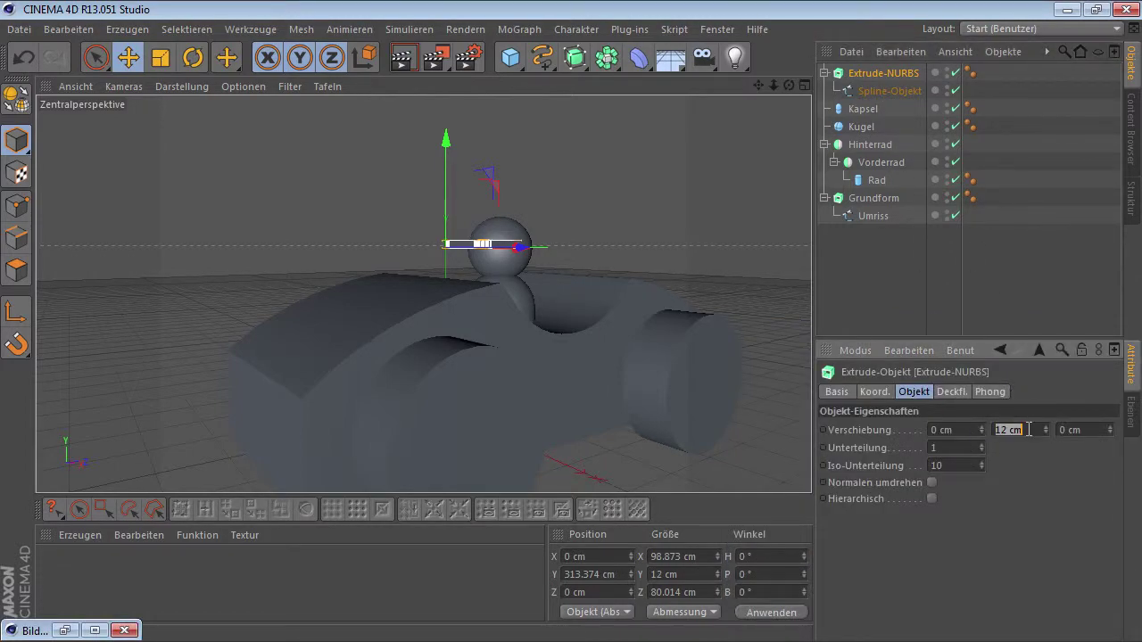
{"action": "left_click", "coordinate": [733, 283]}
{"action": "mouse_move", "coordinate": [495, 267]}
{"action": "left_mouse_down", "text": "alt"}
{"action": "mouse_move", "coordinate": [498, 328]}
{"action": "mouse_move", "coordinate": [386, 285]}
{"action": "mouse_move", "coordinate": [505, 269]}
{"action": "mouse_move", "coordinate": [479, 284]}
{"action": "left_mouse_up", "text": "alt"}
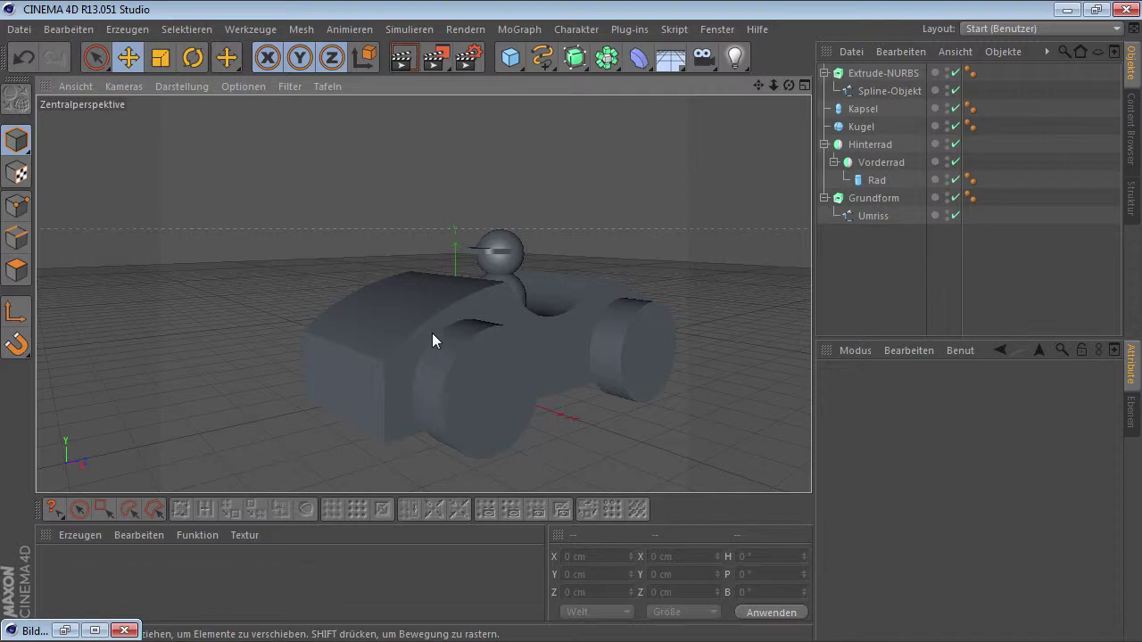
Step: Recheck the reference render, tuck it away, and select the Grundform body showing its 299 cm depth
{"action": "left_click", "coordinate": [64, 630]}
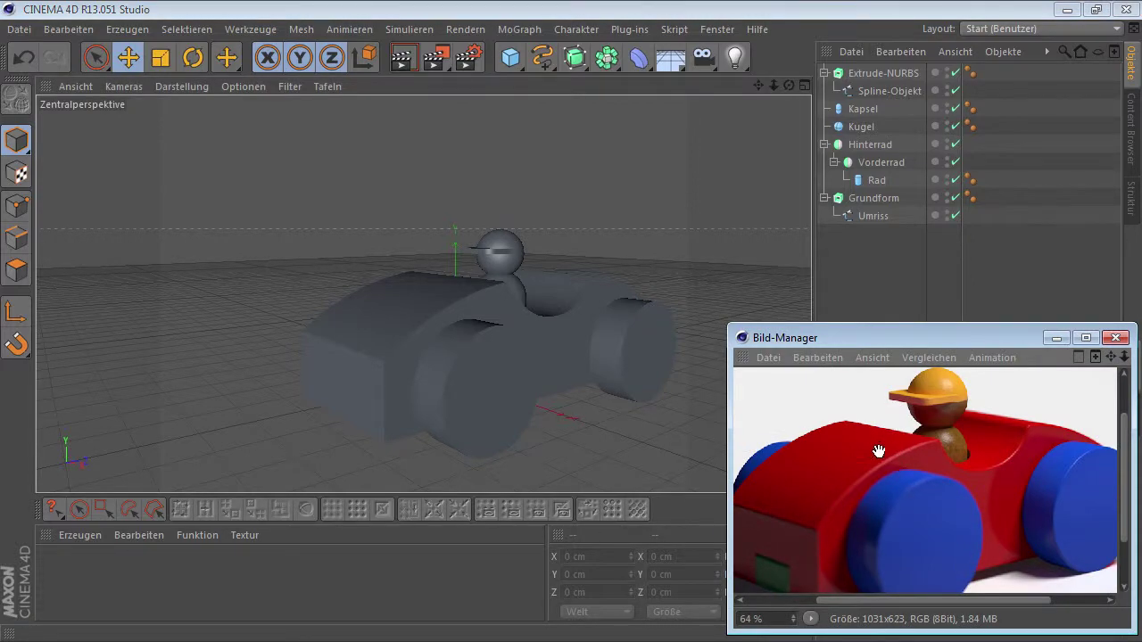
{"action": "left_click_drag", "start_coordinate": [921, 496], "coordinate": [931, 475]}
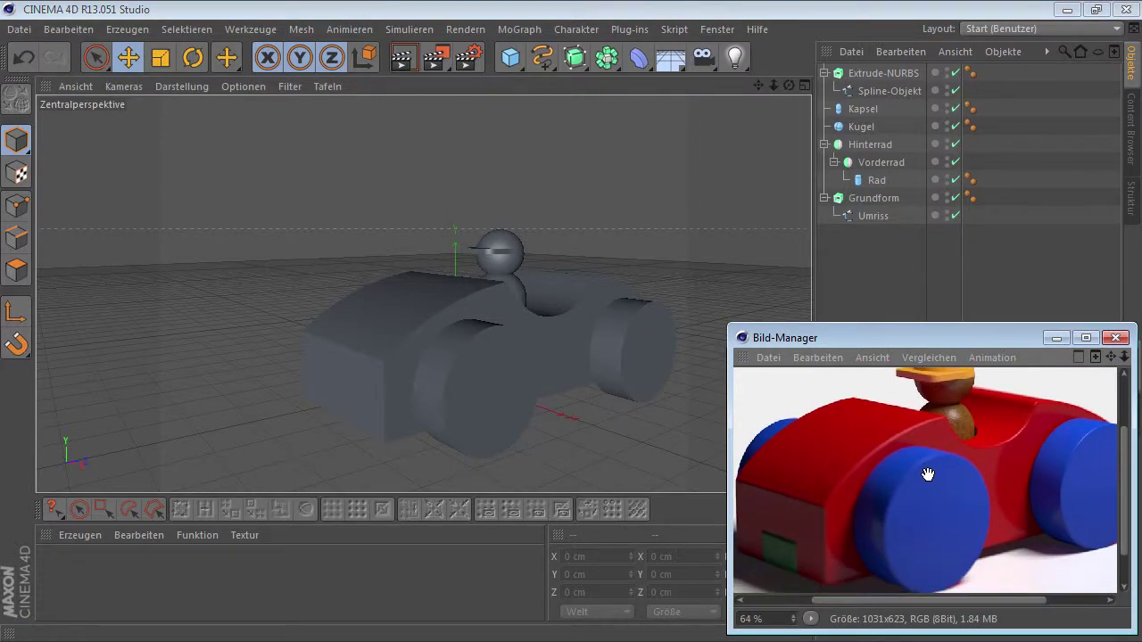
{"action": "left_click", "coordinate": [1056, 337]}
{"action": "left_click", "coordinate": [409, 341]}
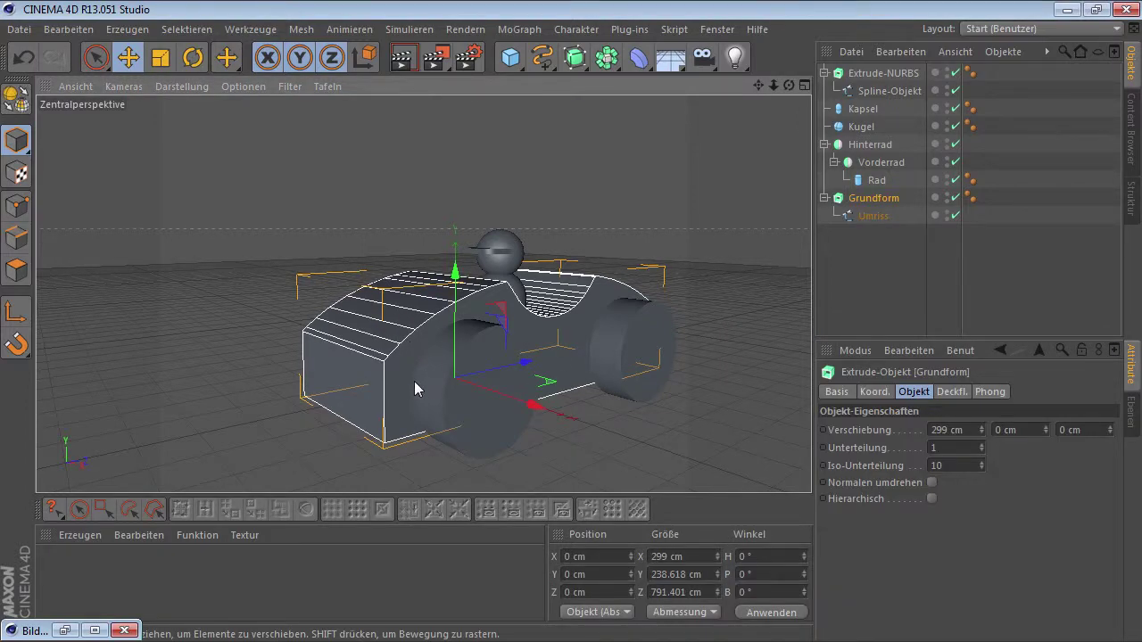
{"action": "scroll", "coordinate": [417, 387], "scroll_direction": "up", "scroll_amount": 2}
{"action": "scroll", "coordinate": [446, 377], "scroll_direction": "up", "scroll_amount": 3}
{"action": "scroll", "coordinate": [475, 366], "scroll_direction": "up", "scroll_amount": 1}
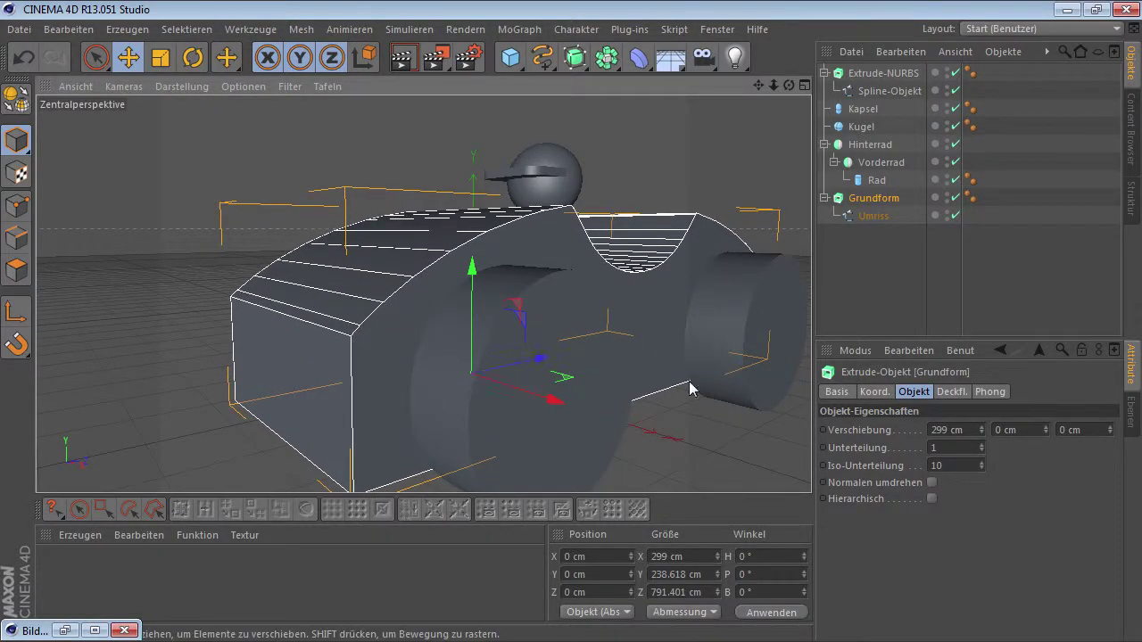
Step: On Grundform's Deckfl. tab, set Start and Ende to Deckflächen und Rundung
{"action": "left_click", "coordinate": [951, 391]}
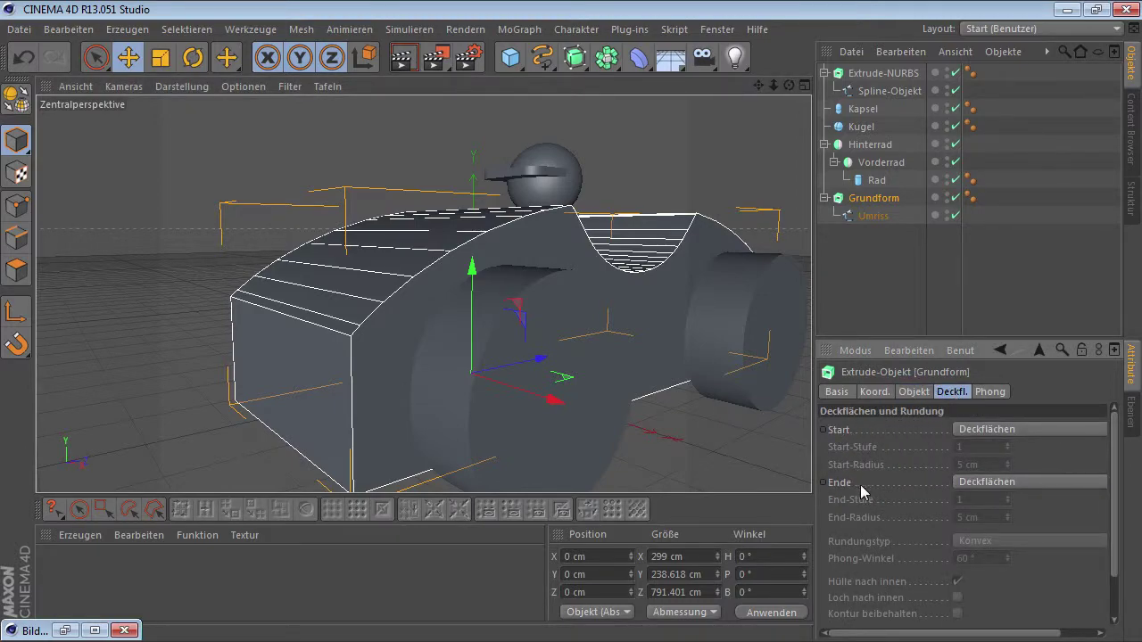
{"action": "left_click", "coordinate": [990, 428]}
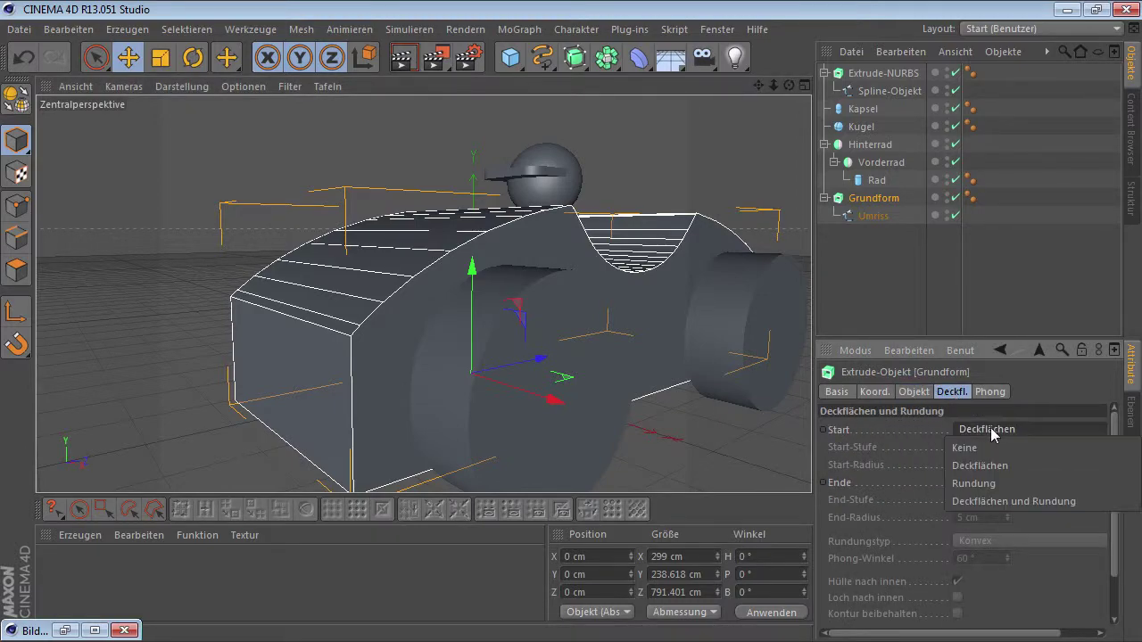
{"action": "left_click", "coordinate": [1013, 501]}
{"action": "left_click", "coordinate": [1010, 482]}
{"action": "left_click", "coordinate": [1000, 551]}
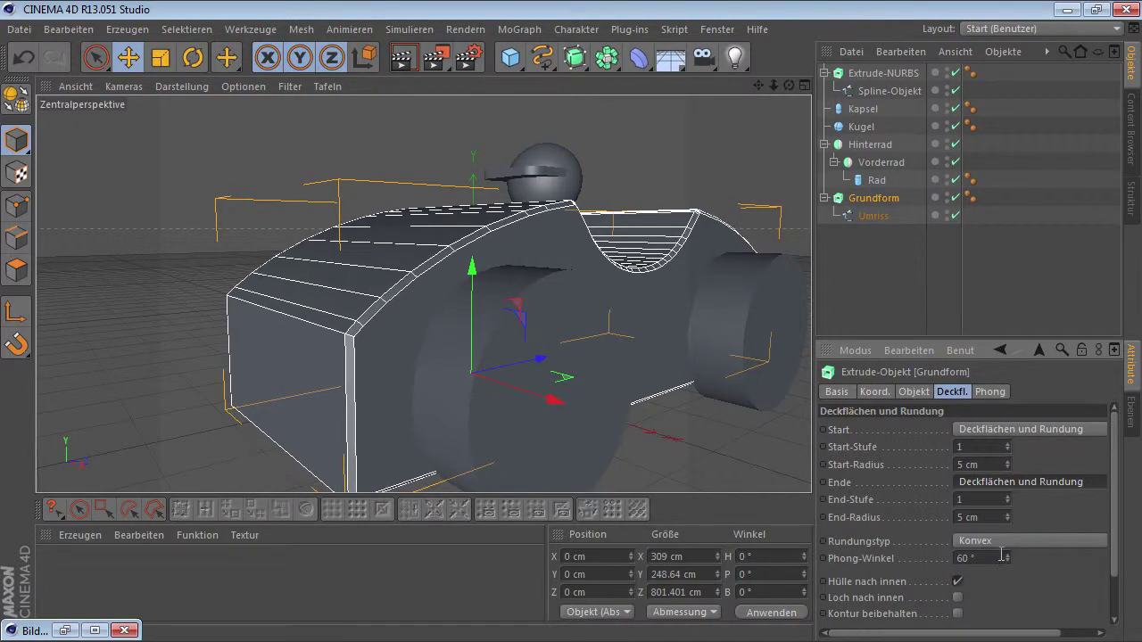
Step: Give both fillets 4 steps and a 9 cm radius
{"action": "double_click", "coordinate": [972, 500]}
{"action": "type", "text": "3"}
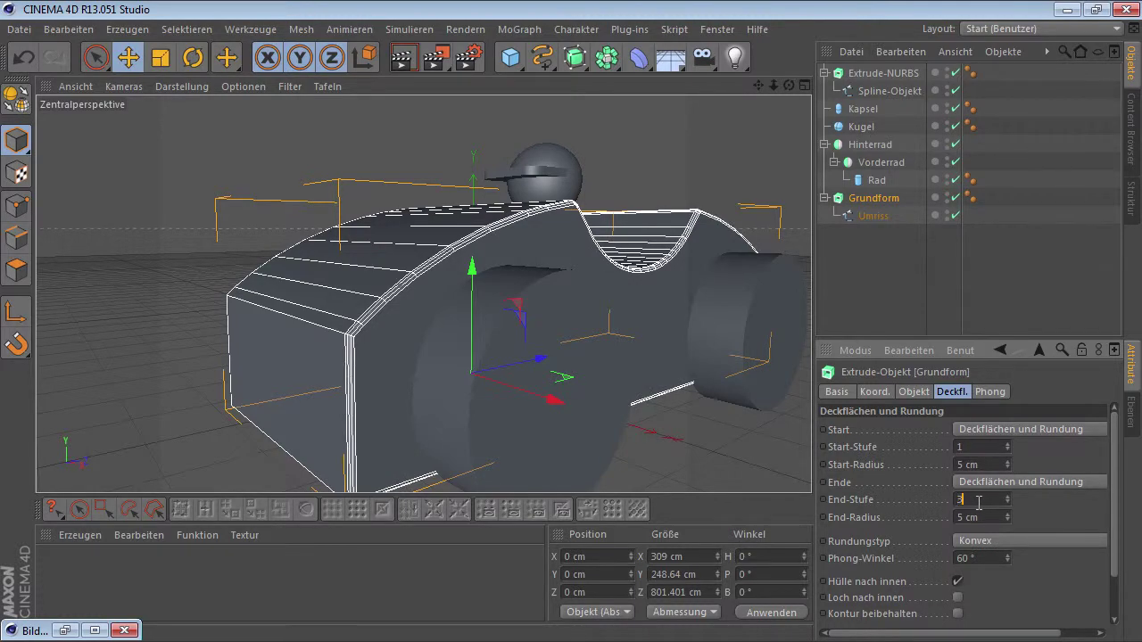
{"action": "scroll", "coordinate": [430, 303], "scroll_direction": "up", "scroll_amount": 3}
{"action": "scroll", "coordinate": [449, 284], "scroll_direction": "up", "scroll_amount": 3}
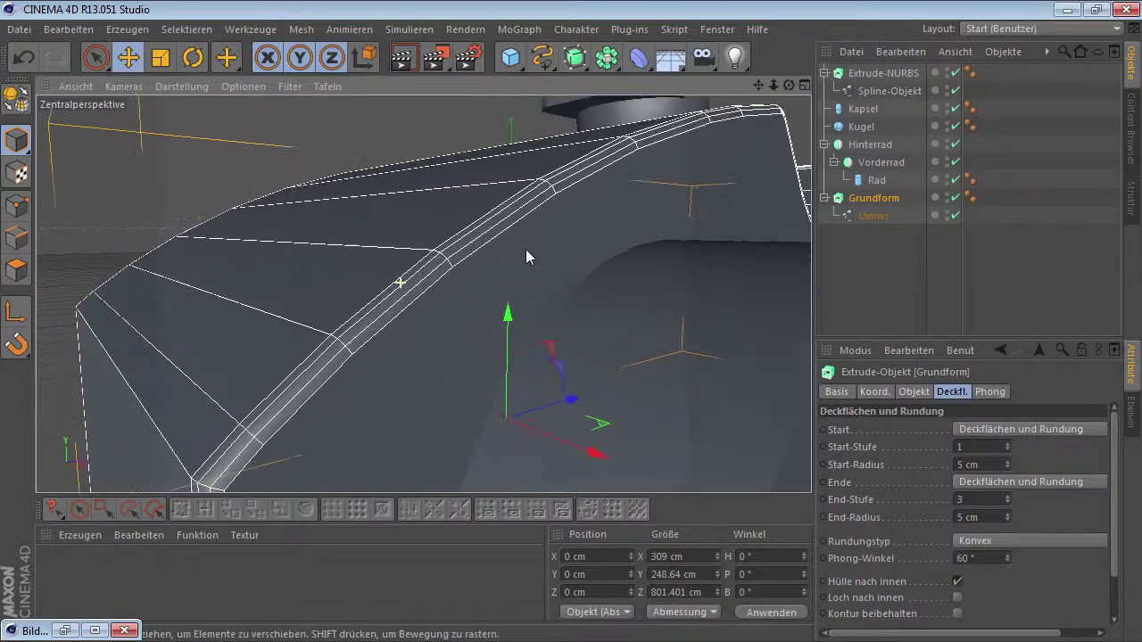
{"action": "scroll", "coordinate": [526, 249], "scroll_direction": "up", "scroll_amount": 3}
{"action": "scroll", "coordinate": [482, 256], "scroll_direction": "down", "scroll_amount": 3}
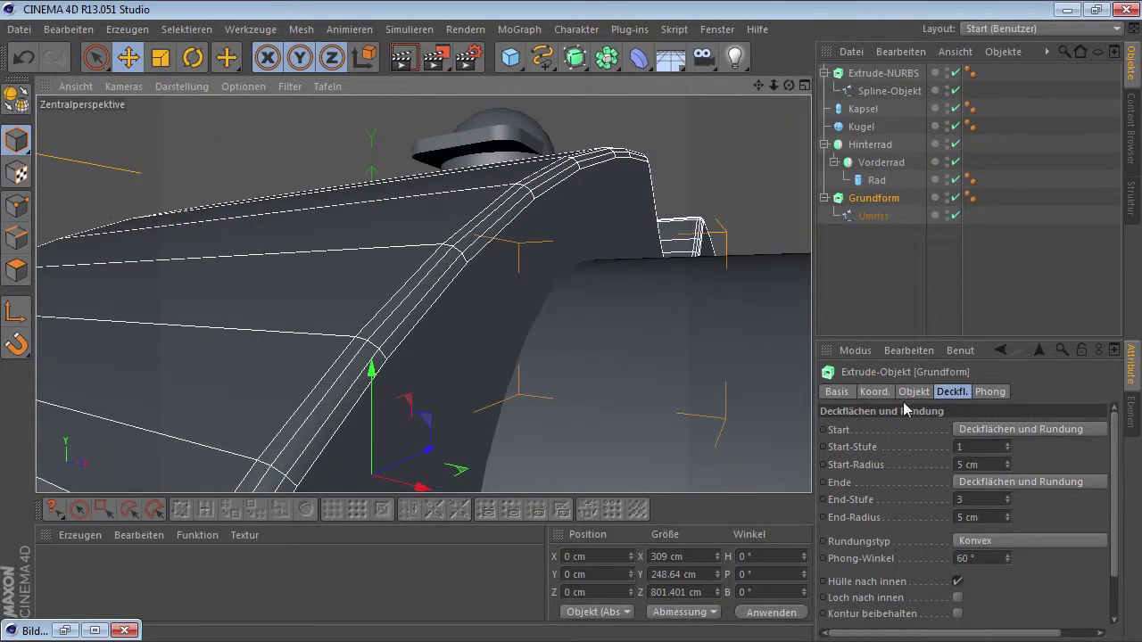
{"action": "double_click", "coordinate": [980, 497]}
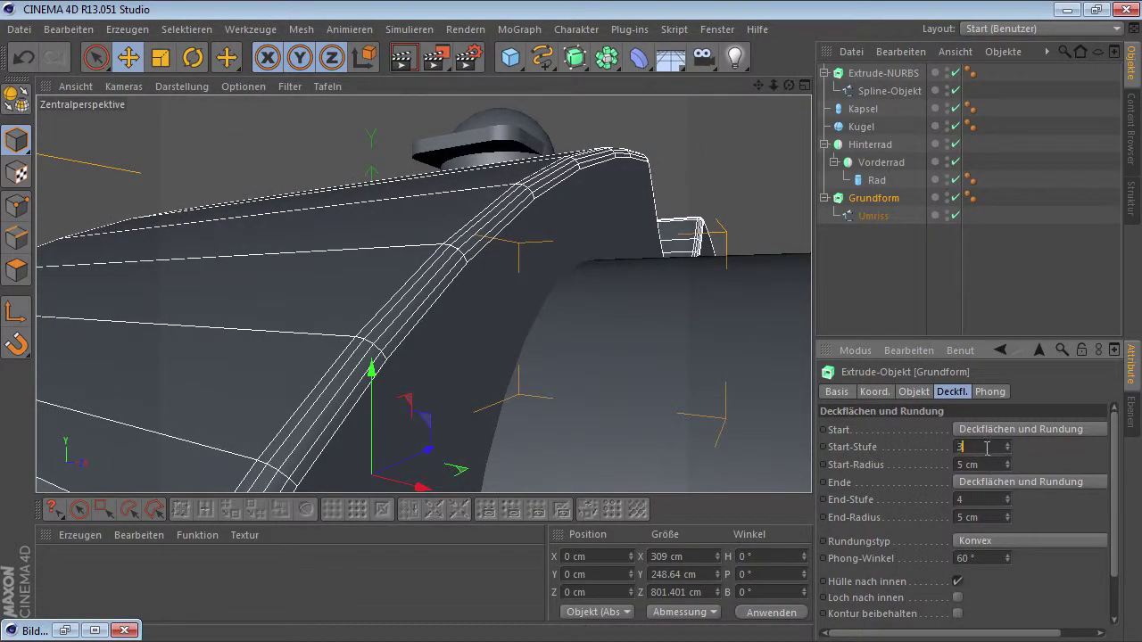
{"action": "key", "text": "Tab"}
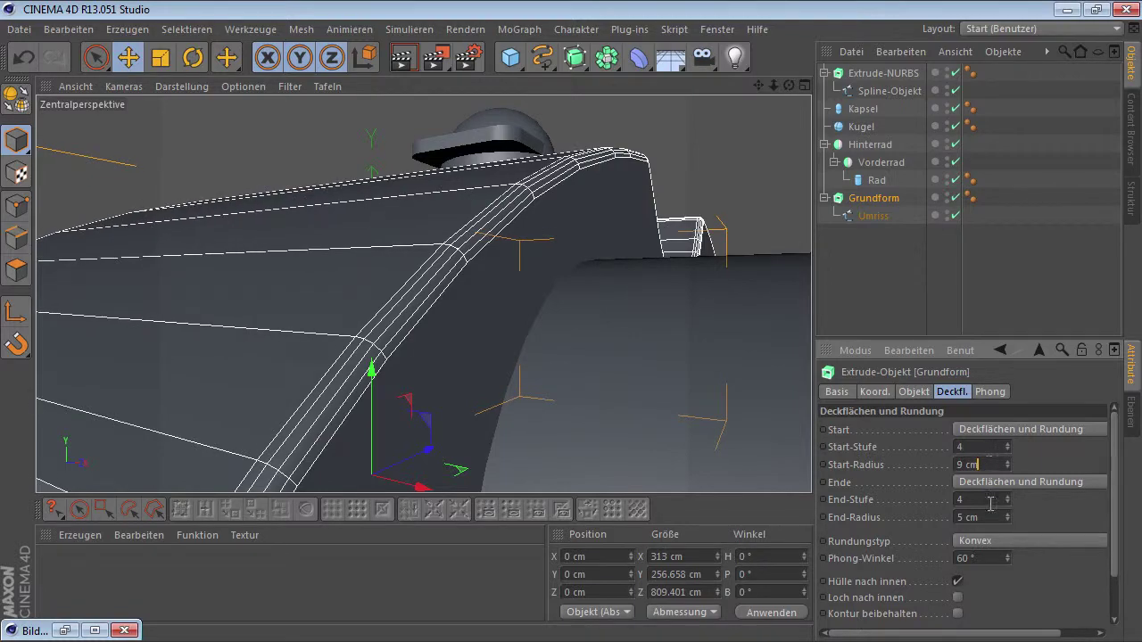
{"action": "type", "text": "9"}
{"action": "key", "text": "Tab"}
{"action": "key", "text": "Tab"}
{"action": "key", "text": "Tab"}
{"action": "type", "text": "9"}
{"action": "key", "text": "Return"}
{"action": "scroll", "coordinate": [500, 287], "scroll_direction": "down", "scroll_amount": 3}
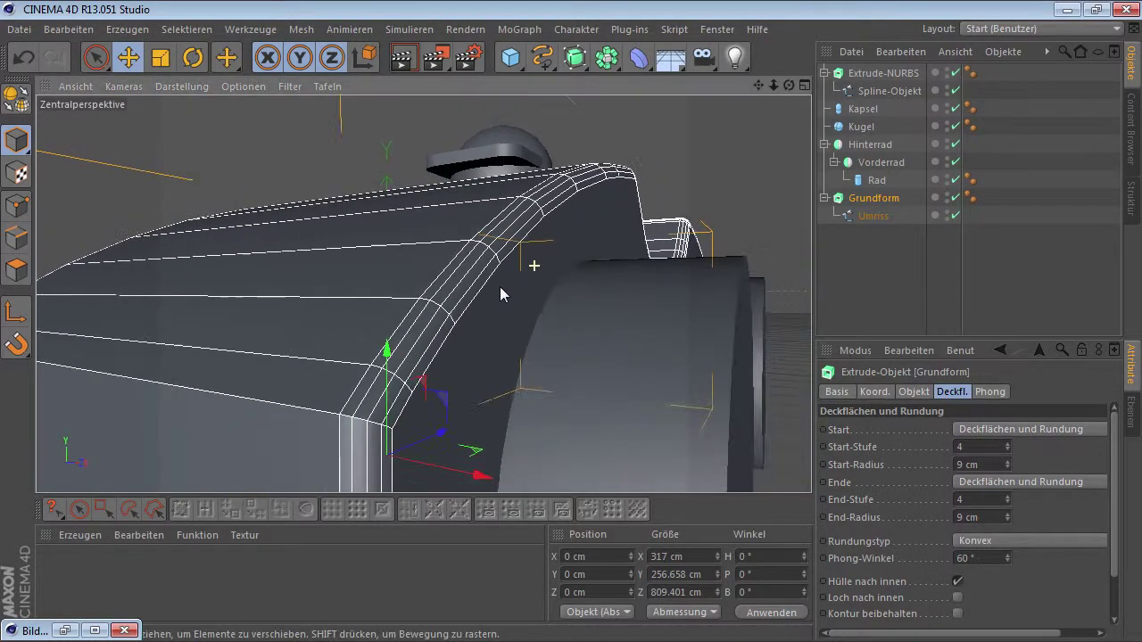
{"action": "mouse_move", "coordinate": [500, 286]}
{"action": "left_mouse_down", "text": "alt"}
{"action": "mouse_move", "coordinate": [635, 227]}
{"action": "mouse_move", "coordinate": [524, 265]}
{"action": "left_mouse_up", "text": "alt"}
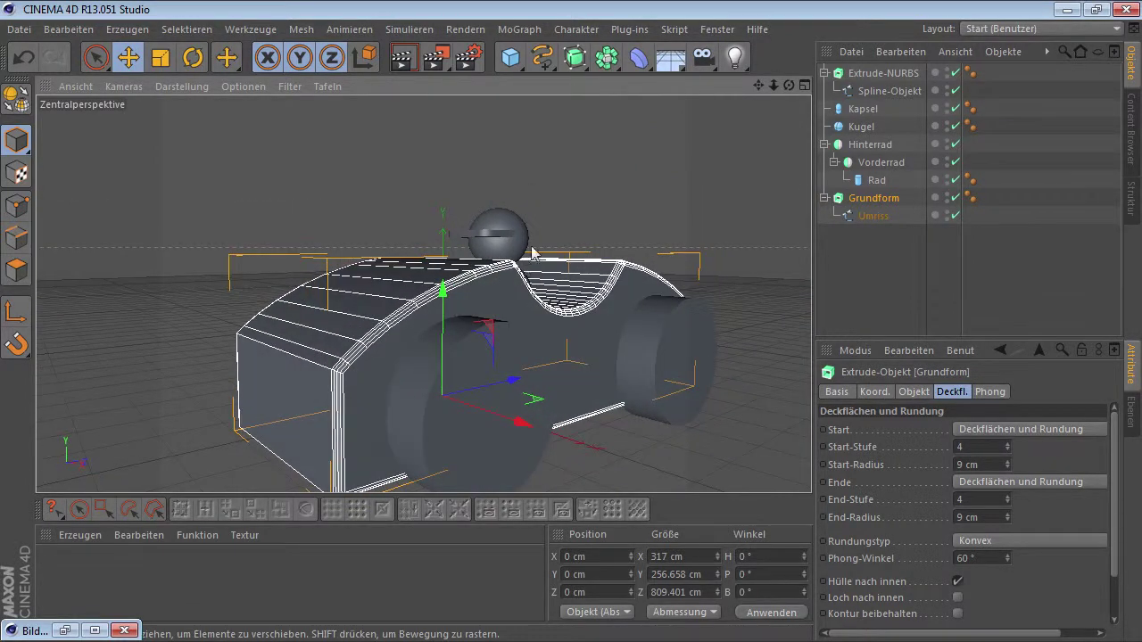
Step: Minimize the reference render and set Grundform's end rounding radius to 7 cm
{"action": "left_click", "coordinate": [524, 264]}
{"action": "left_click_drag", "start_coordinate": [511, 291], "coordinate": [288, 420], "text": "alt"}
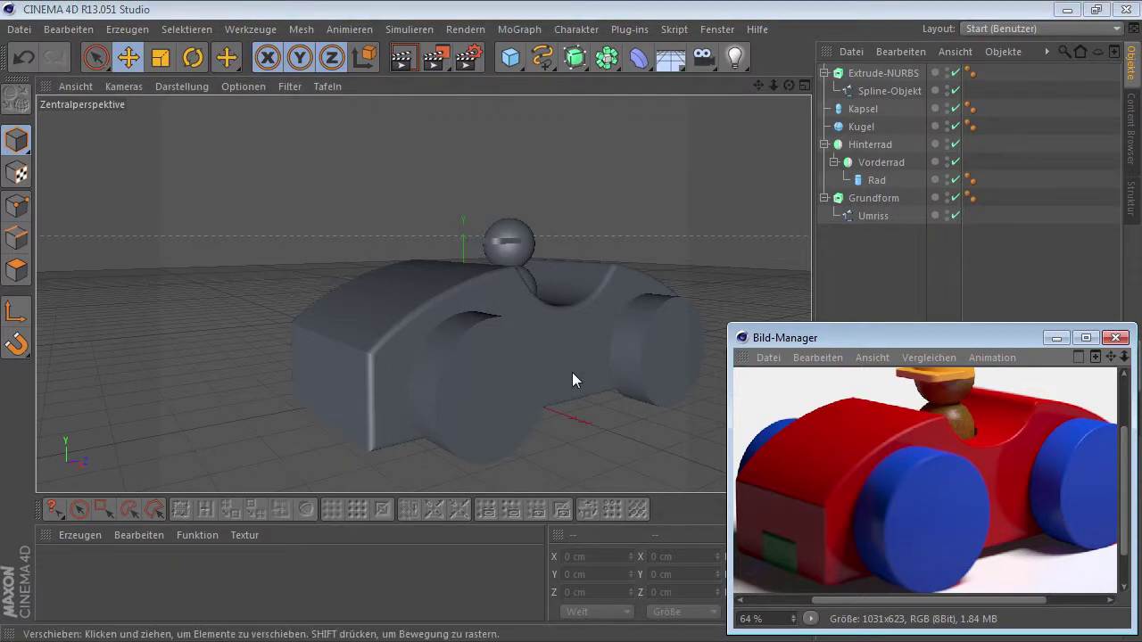
{"action": "mouse_move", "coordinate": [572, 372]}
{"action": "left_mouse_down", "text": "alt"}
{"action": "mouse_move", "coordinate": [623, 363]}
{"action": "mouse_move", "coordinate": [604, 362]}
{"action": "left_mouse_up", "text": "alt"}
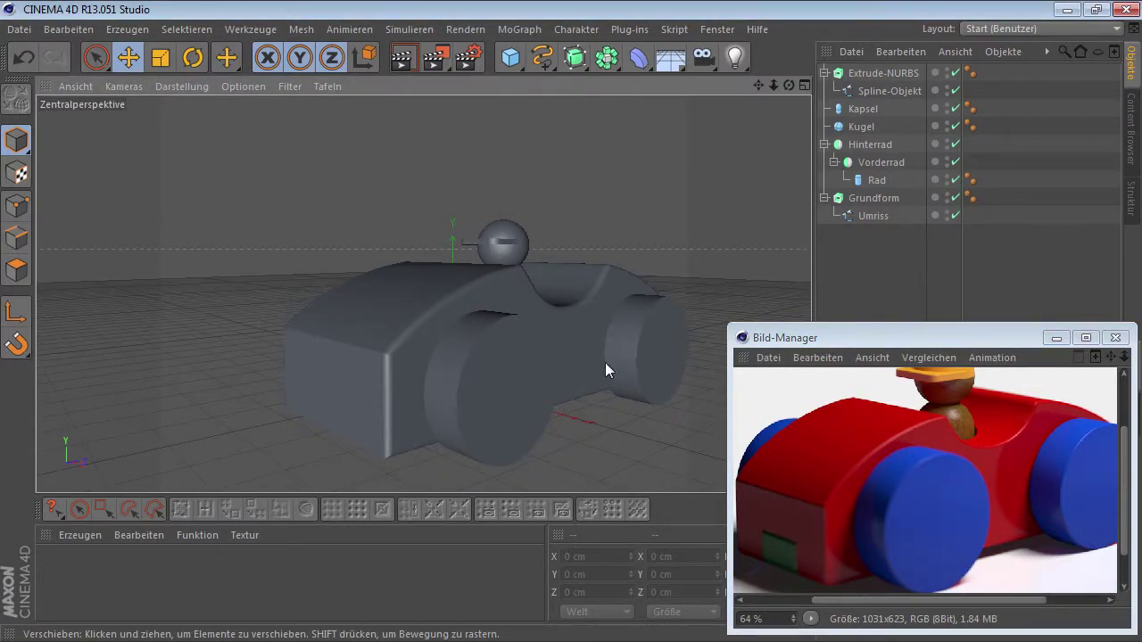
{"action": "left_click", "coordinate": [1056, 337]}
{"action": "left_click", "coordinate": [506, 289]}
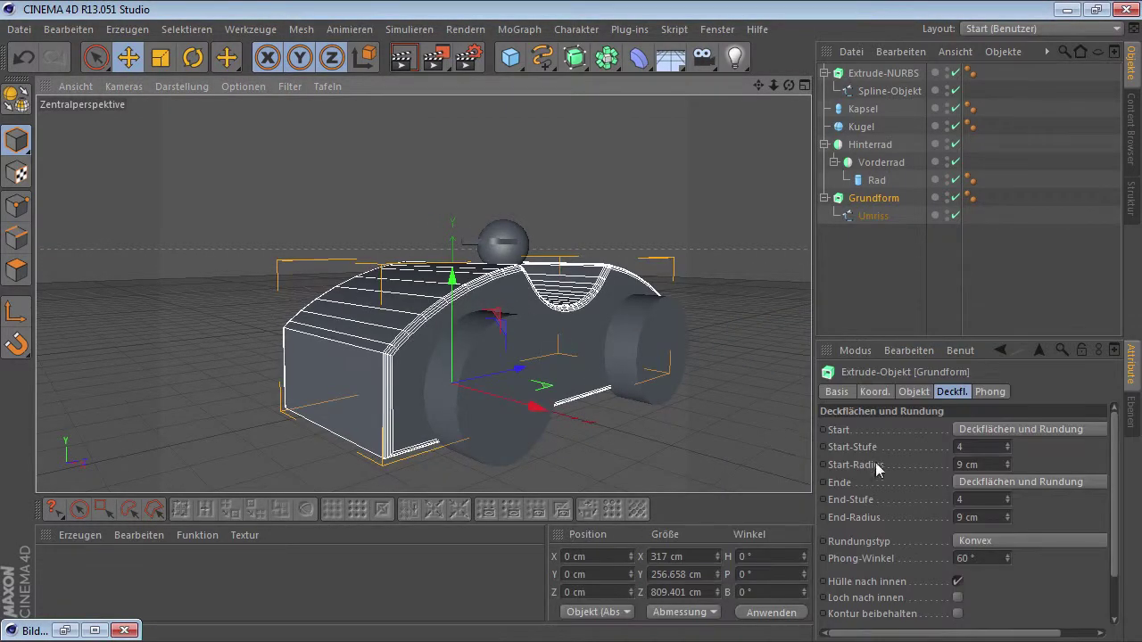
{"action": "scroll", "coordinate": [986, 517], "scroll_direction": "down", "scroll_amount": 2}
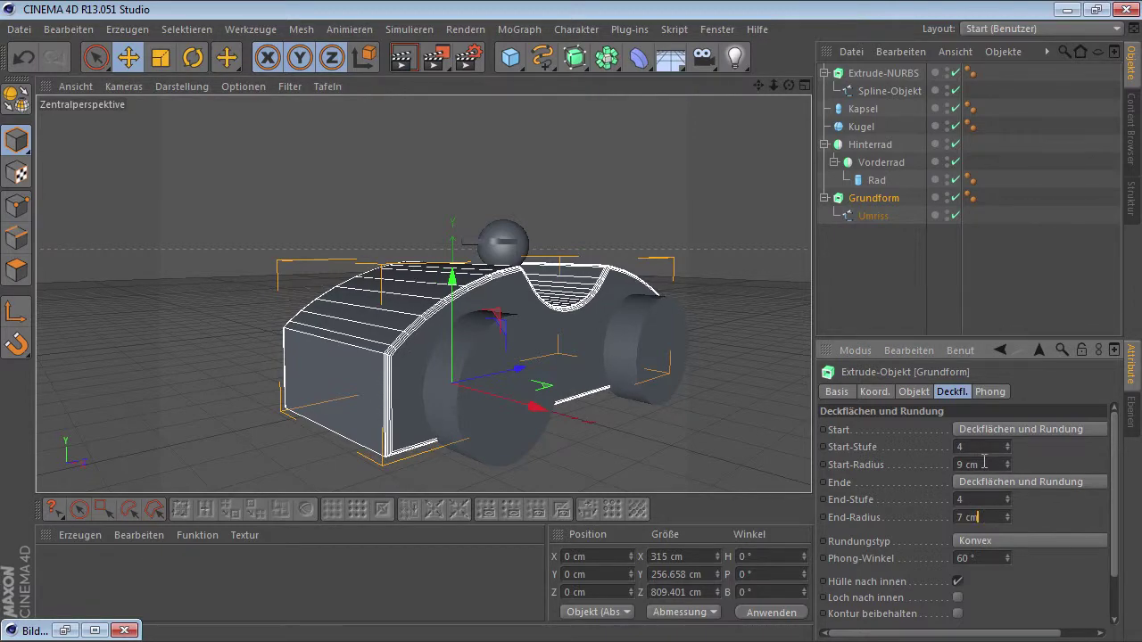
{"action": "left_click", "coordinate": [726, 275]}
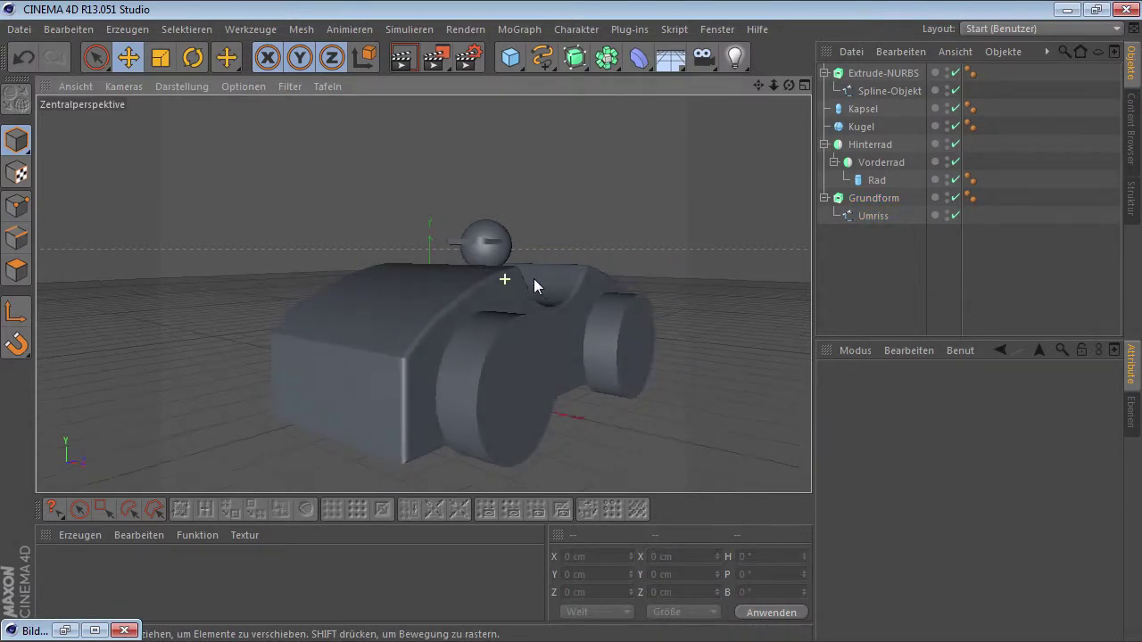
Step: Zoom and orbit in close to inspect the body's rounded vertical and lower edges
{"action": "mouse_move", "coordinate": [534, 278]}
{"action": "left_mouse_down", "text": "alt"}
{"action": "mouse_move", "coordinate": [616, 291]}
{"action": "mouse_move", "coordinate": [510, 302]}
{"action": "mouse_move", "coordinate": [473, 288]}
{"action": "left_mouse_up", "text": "alt"}
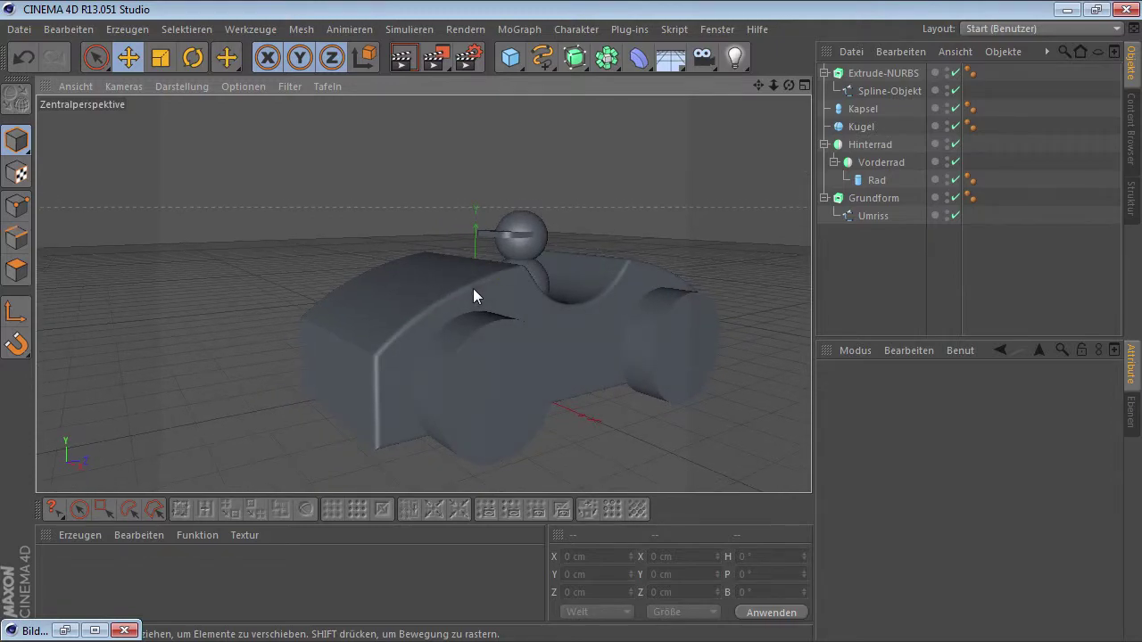
{"action": "left_click_drag", "start_coordinate": [395, 392], "coordinate": [405, 274], "text": "alt"}
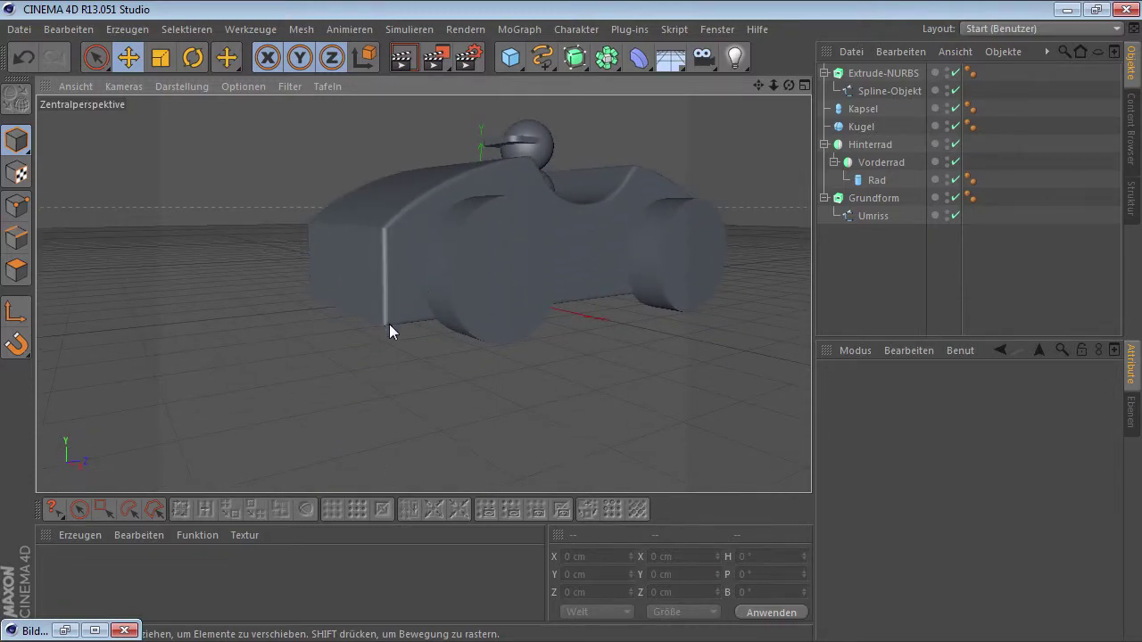
{"action": "scroll", "coordinate": [389, 324], "scroll_direction": "up", "scroll_amount": 3}
{"action": "scroll", "coordinate": [421, 296], "scroll_direction": "up", "scroll_amount": 3}
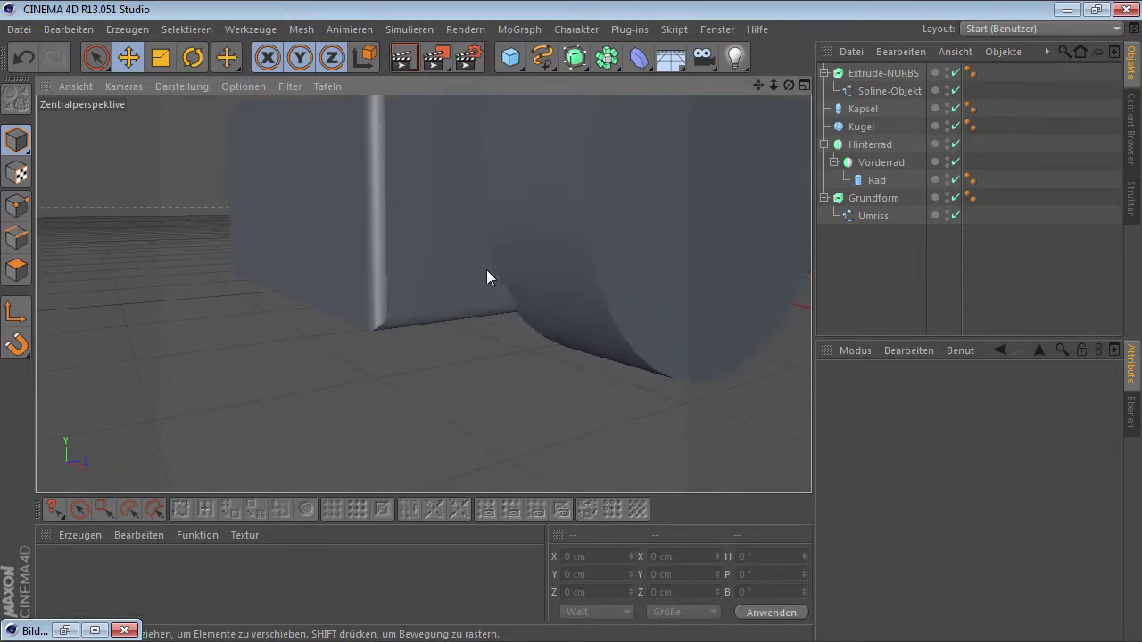
{"action": "left_click_drag", "start_coordinate": [381, 314], "coordinate": [296, 241], "text": "alt"}
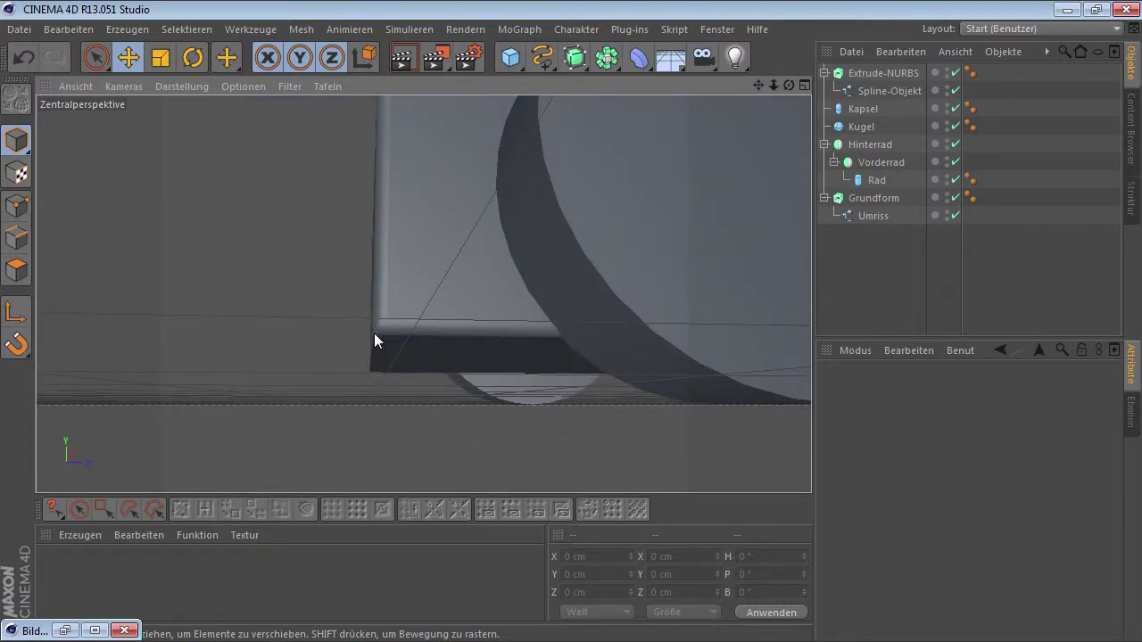
{"action": "mouse_move", "coordinate": [373, 332]}
{"action": "left_mouse_down", "text": "alt"}
{"action": "mouse_move", "coordinate": [478, 291]}
{"action": "mouse_move", "coordinate": [337, 358]}
{"action": "left_mouse_up", "text": "alt"}
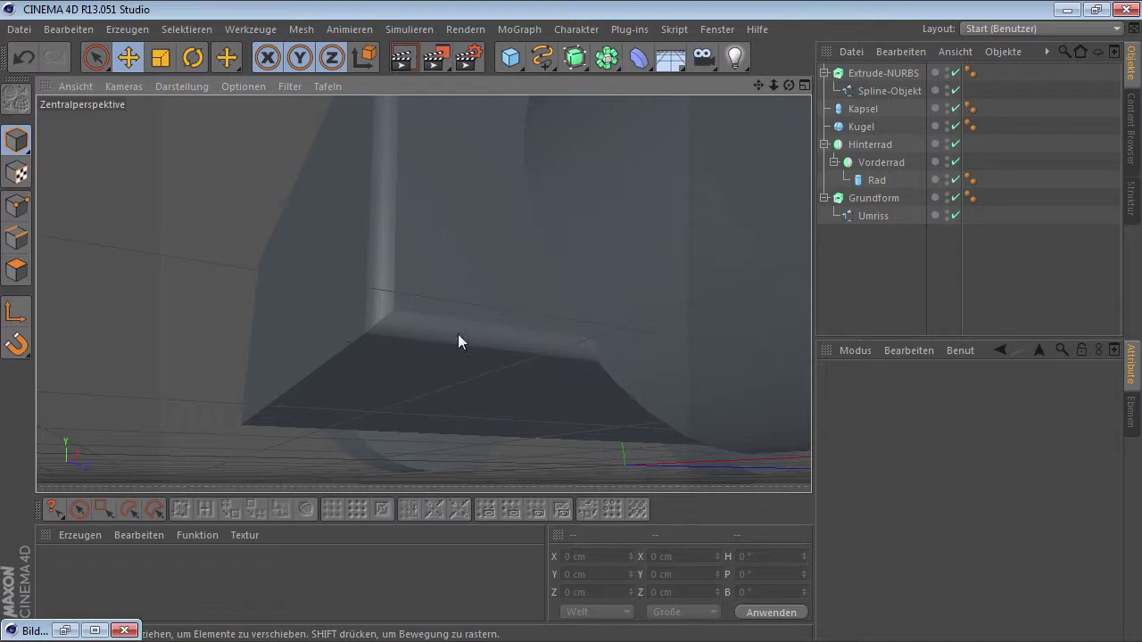
Step: Disable Grundform, select the Umriss spline, and enter Points mode with Live Selection
{"action": "left_click", "coordinate": [955, 197]}
{"action": "left_click", "coordinate": [873, 216]}
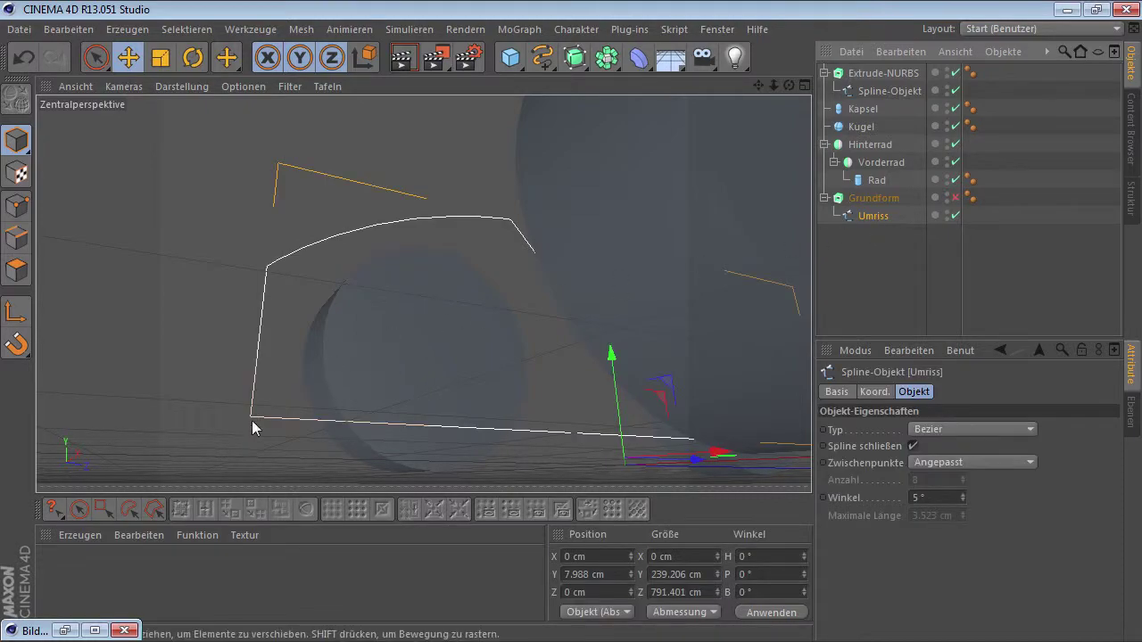
{"action": "mouse_move", "coordinate": [252, 424]}
{"action": "right_mouse_down", "text": "alt"}
{"action": "mouse_move", "coordinate": [427, 317]}
{"action": "mouse_move", "coordinate": [461, 311]}
{"action": "right_mouse_up", "text": "alt"}
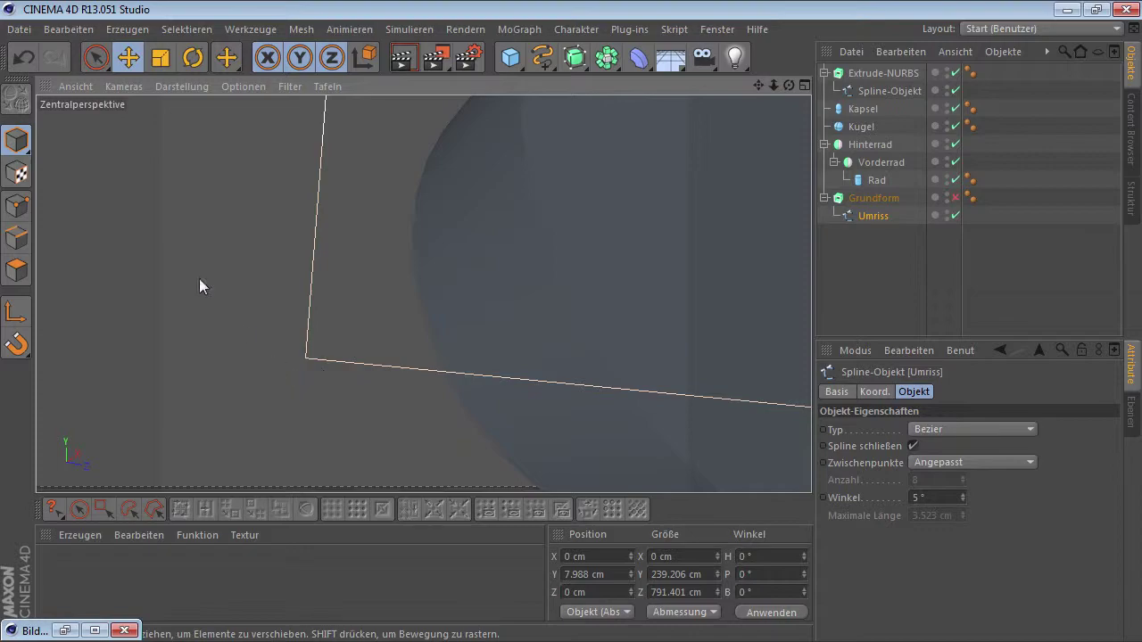
{"action": "left_click", "coordinate": [97, 58]}
{"action": "left_click", "coordinate": [17, 206]}
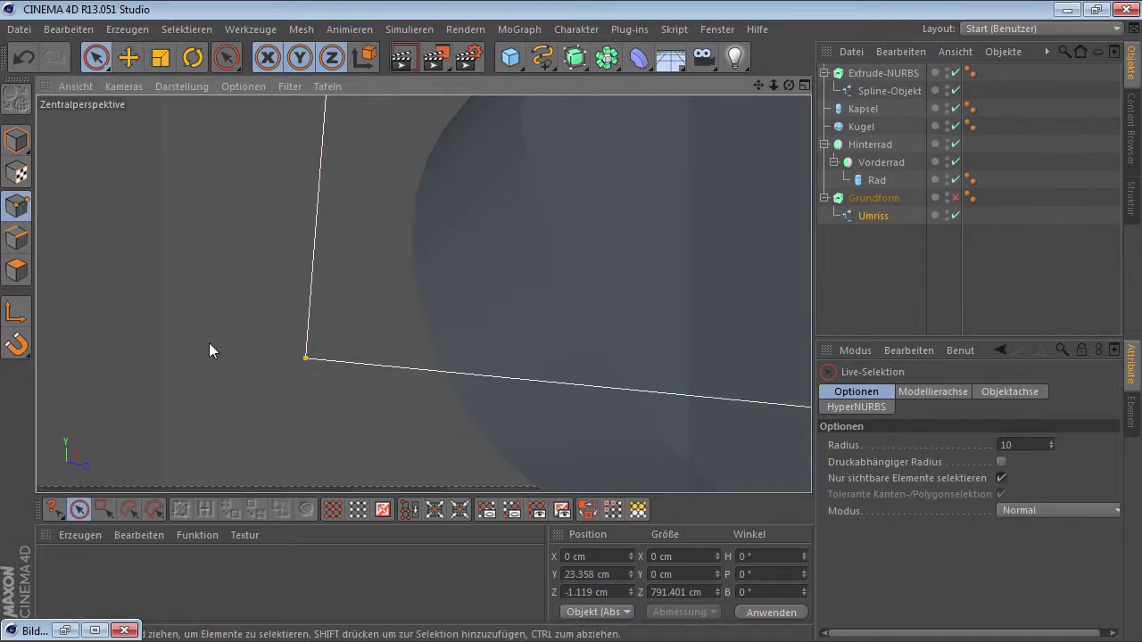
Step: Select the Umriss spline's two bottom corner points
{"action": "left_click", "coordinate": [303, 358]}
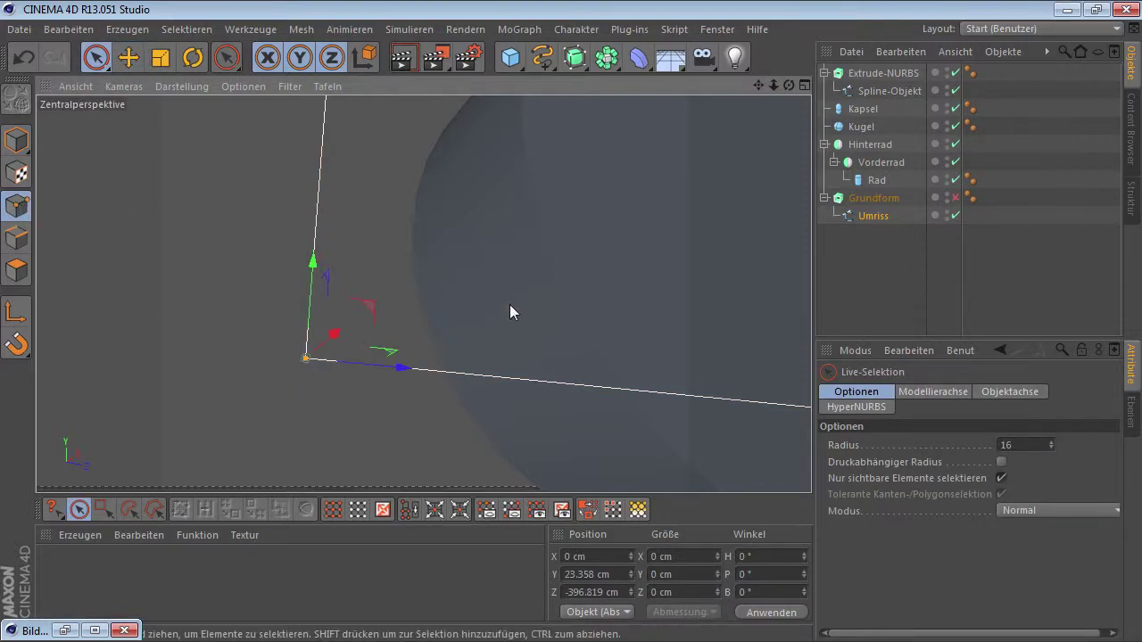
{"action": "right_click_drag", "start_coordinate": [509, 304], "coordinate": [400, 348], "text": "alt"}
{"action": "left_click_drag", "start_coordinate": [400, 349], "coordinate": [651, 327], "text": "alt"}
{"action": "left_click_drag", "start_coordinate": [496, 290], "coordinate": [380, 284], "text": "alt"}
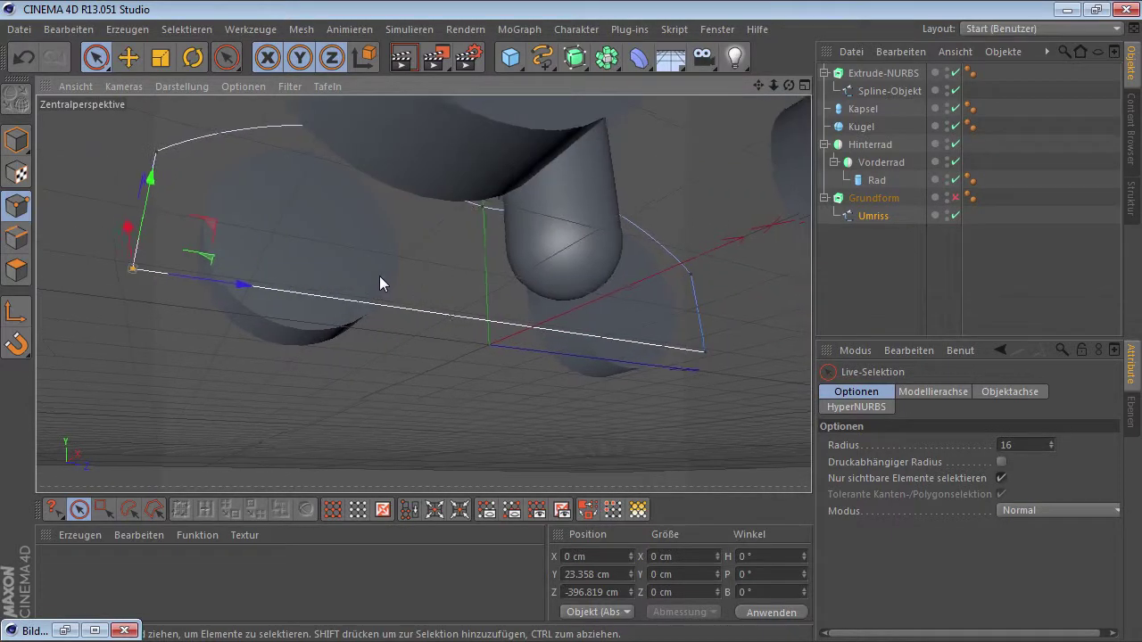
{"action": "left_click", "coordinate": [711, 362], "text": "shift"}
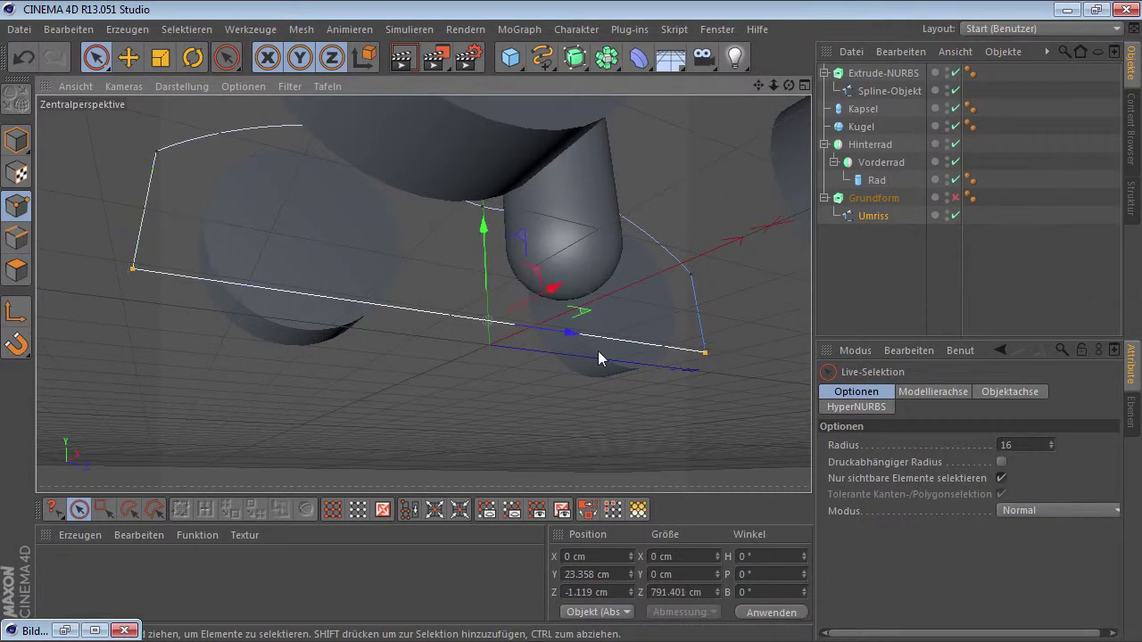
{"action": "right_click_drag", "start_coordinate": [133, 289], "coordinate": [268, 217], "text": "alt"}
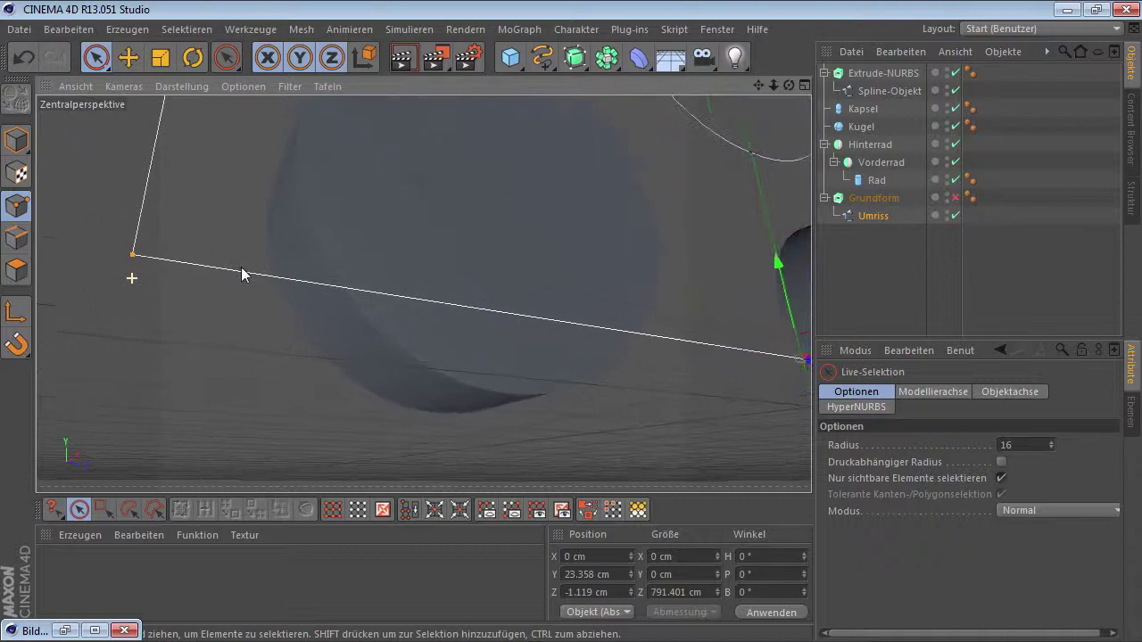
Step: Chamfer (Fasen) the selected bottom corners with a 10.82 cm radius
{"action": "middle_click_drag", "start_coordinate": [268, 218], "coordinate": [392, 328], "text": "alt"}
{"action": "right_click", "coordinate": [391, 327]}
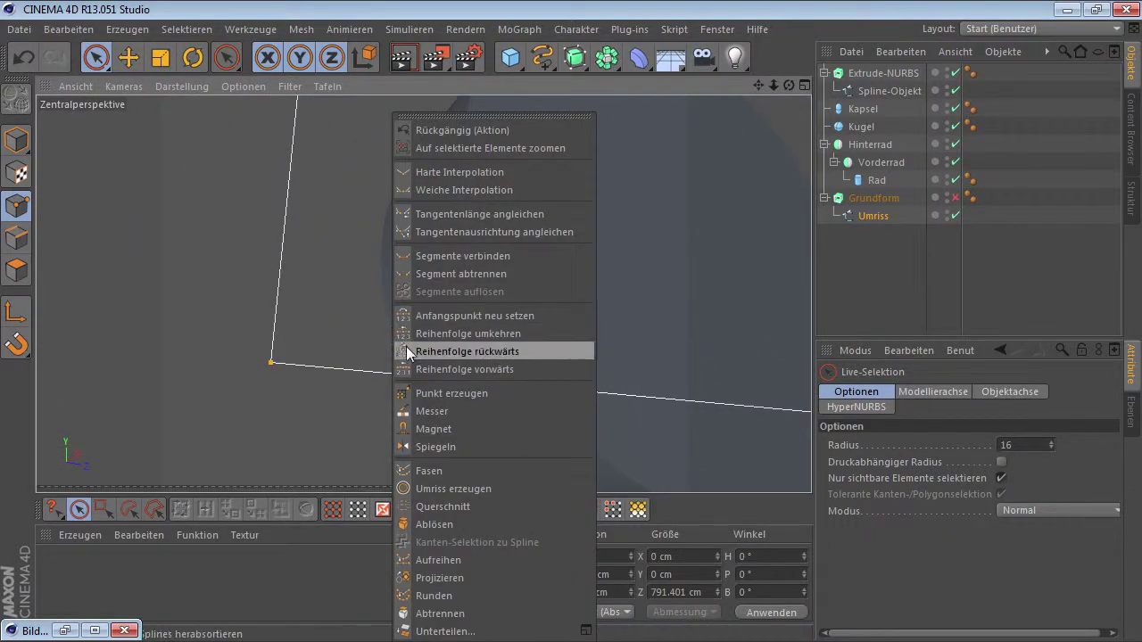
{"action": "left_click", "coordinate": [434, 473]}
{"action": "mouse_move", "coordinate": [343, 403]}
{"action": "left_mouse_down"}
{"action": "mouse_move", "coordinate": [275, 355]}
{"action": "mouse_move", "coordinate": [273, 334]}
{"action": "left_mouse_up"}
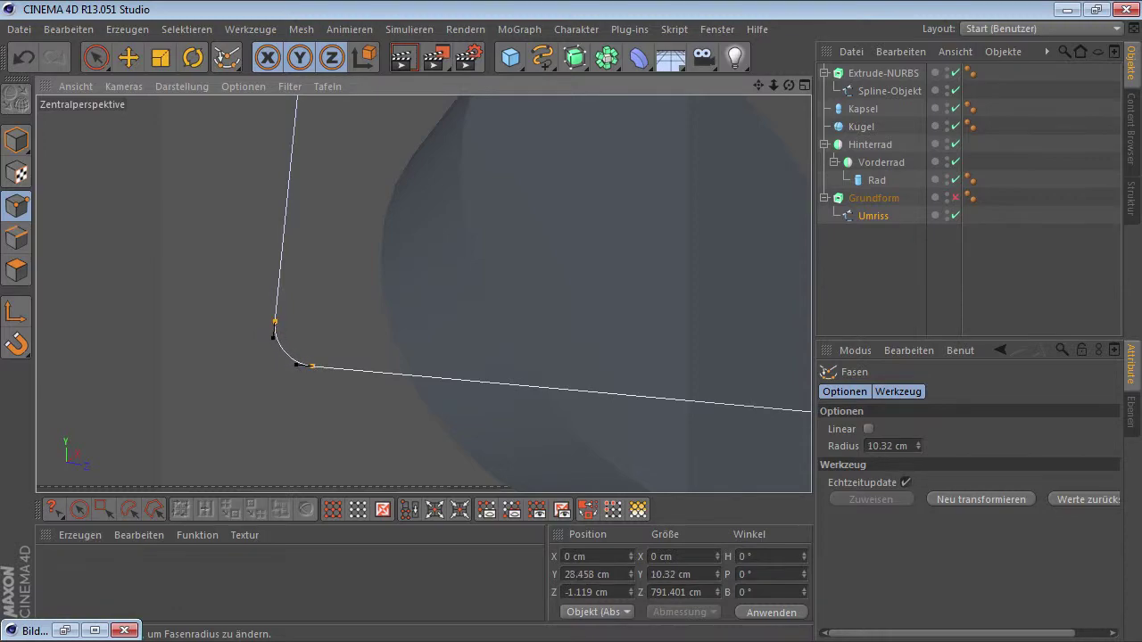
{"action": "right_click_drag", "start_coordinate": [546, 267], "coordinate": [420, 241], "text": "alt"}
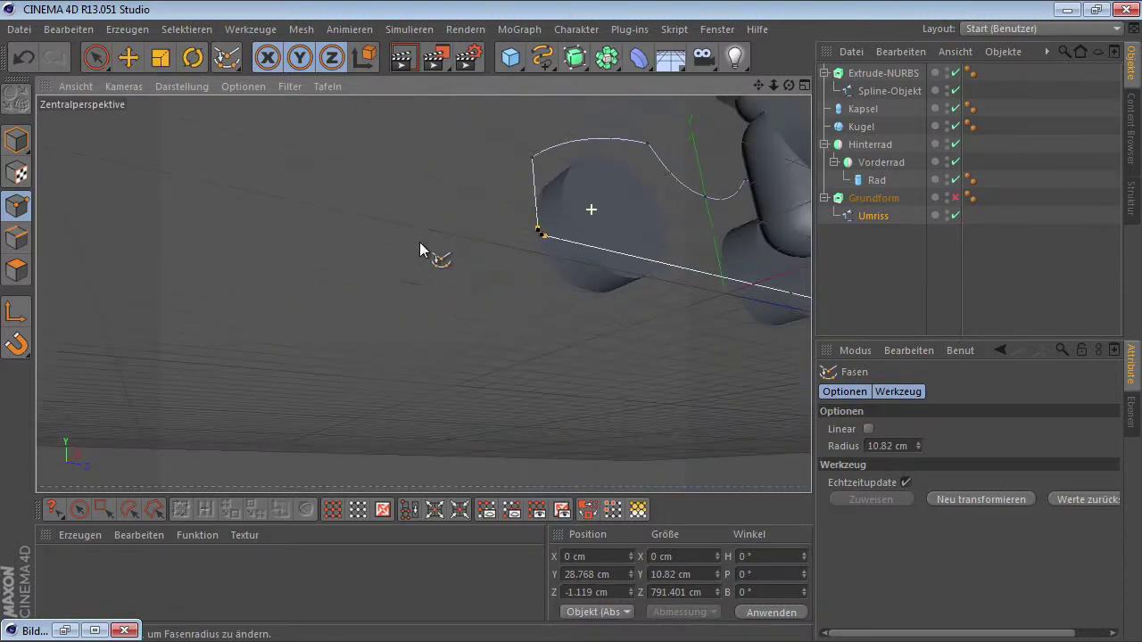
{"action": "left_click_drag", "start_coordinate": [419, 242], "coordinate": [399, 293], "text": "alt"}
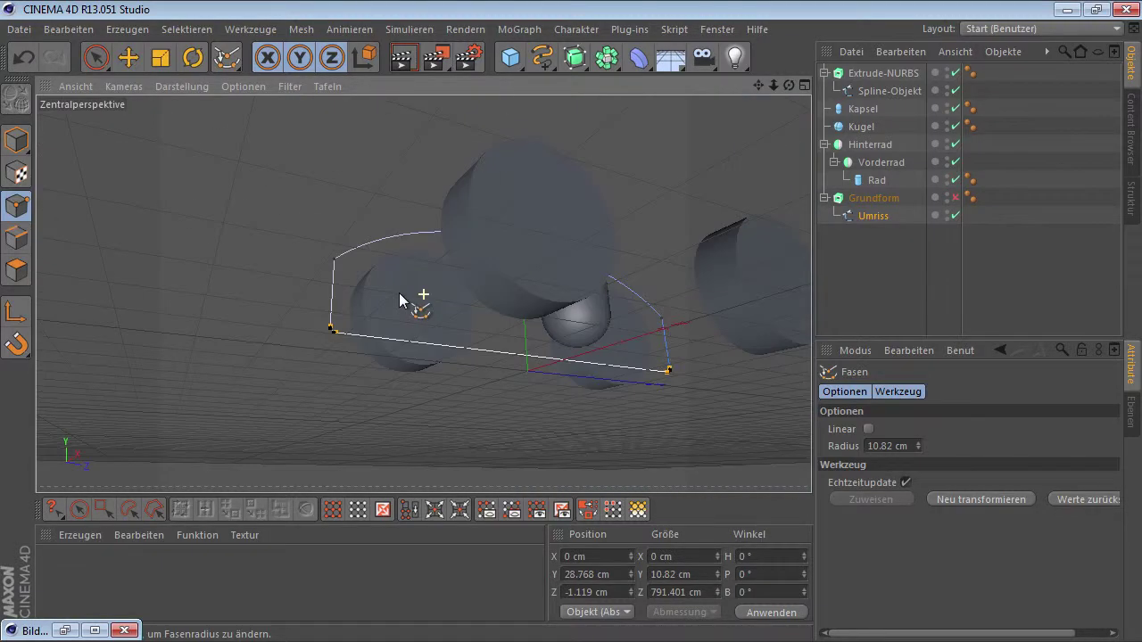
Step: Re-enable Grundform and view the rounded car body from low side angles
{"action": "left_click", "coordinate": [955, 197]}
{"action": "mouse_move", "coordinate": [527, 224]}
{"action": "left_mouse_down", "text": "alt"}
{"action": "mouse_move", "coordinate": [543, 261]}
{"action": "mouse_move", "coordinate": [521, 295]}
{"action": "left_mouse_up", "text": "alt"}
{"action": "left_click_drag", "start_coordinate": [535, 204], "coordinate": [502, 319], "text": "alt"}
{"action": "right_click_drag", "start_coordinate": [502, 319], "coordinate": [383, 239], "text": "alt"}
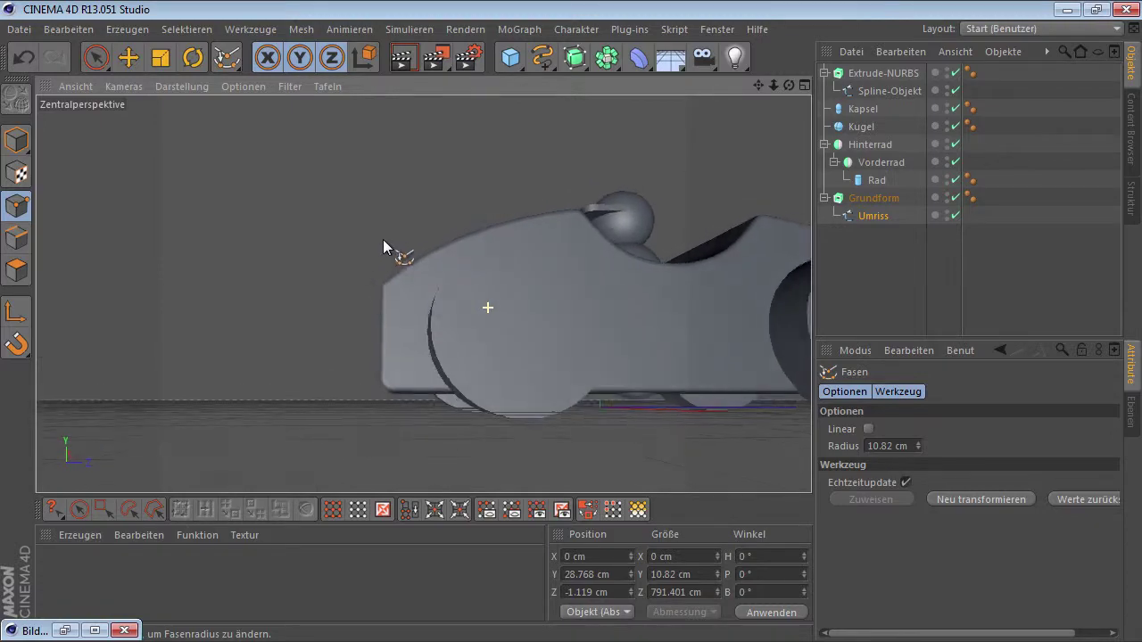
{"action": "left_click_drag", "start_coordinate": [383, 239], "coordinate": [488, 252], "text": "alt"}
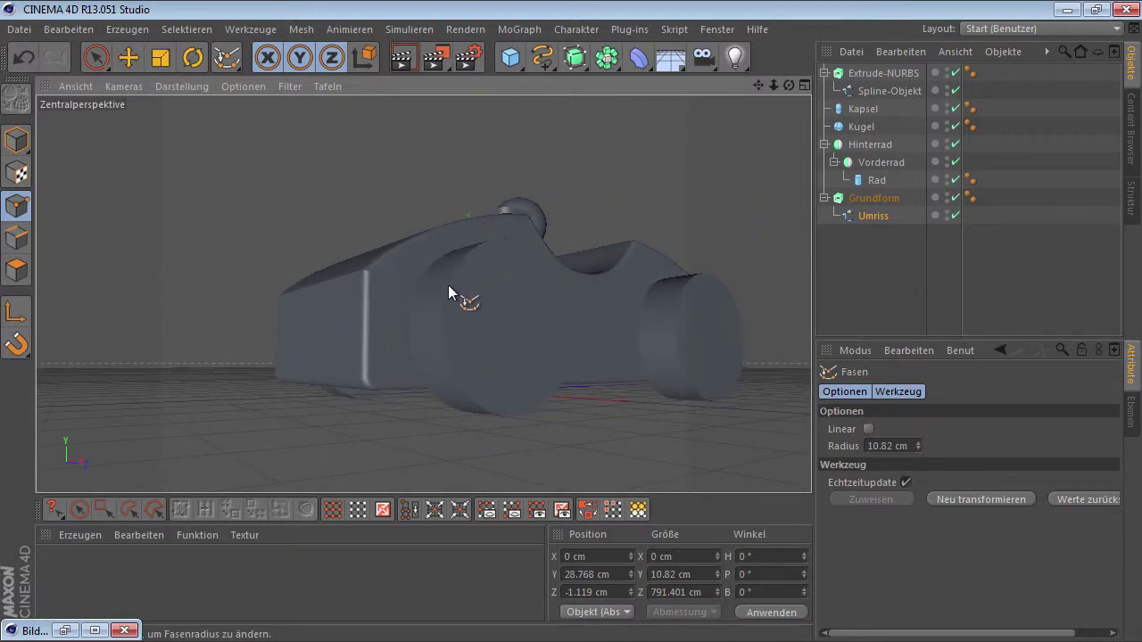
Step: With the Move tool active, zoom in on the visor and select its Extrude-NURBS
{"action": "left_click", "coordinate": [127, 58]}
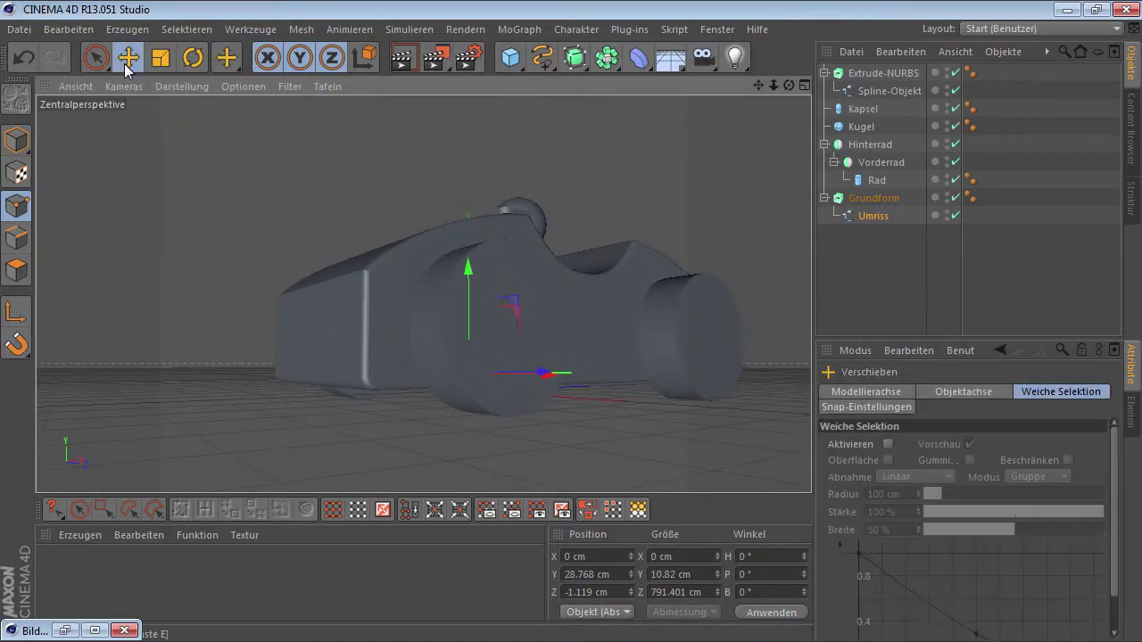
{"action": "mouse_move", "coordinate": [310, 229]}
{"action": "left_mouse_down", "text": "alt"}
{"action": "mouse_move", "coordinate": [380, 265]}
{"action": "mouse_move", "coordinate": [389, 301]}
{"action": "left_mouse_up", "text": "alt"}
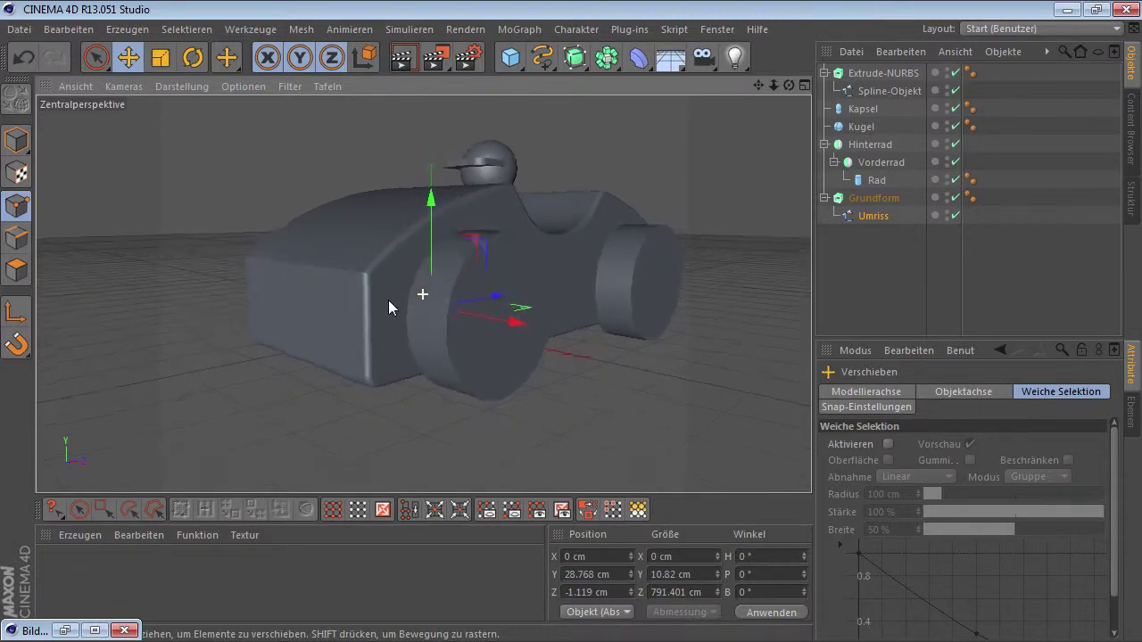
{"action": "left_click_drag", "start_coordinate": [488, 167], "coordinate": [472, 260], "text": "alt"}
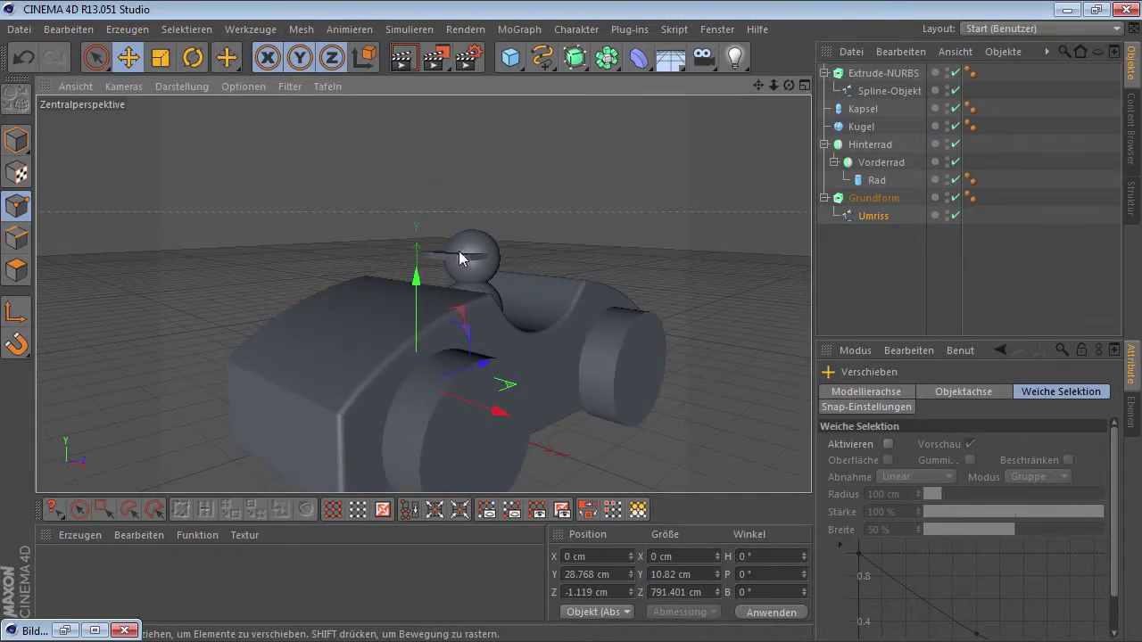
{"action": "mouse_move", "coordinate": [473, 260]}
{"action": "right_mouse_down", "text": "alt"}
{"action": "mouse_move", "coordinate": [613, 224]}
{"action": "mouse_move", "coordinate": [537, 258]}
{"action": "right_mouse_up", "text": "alt"}
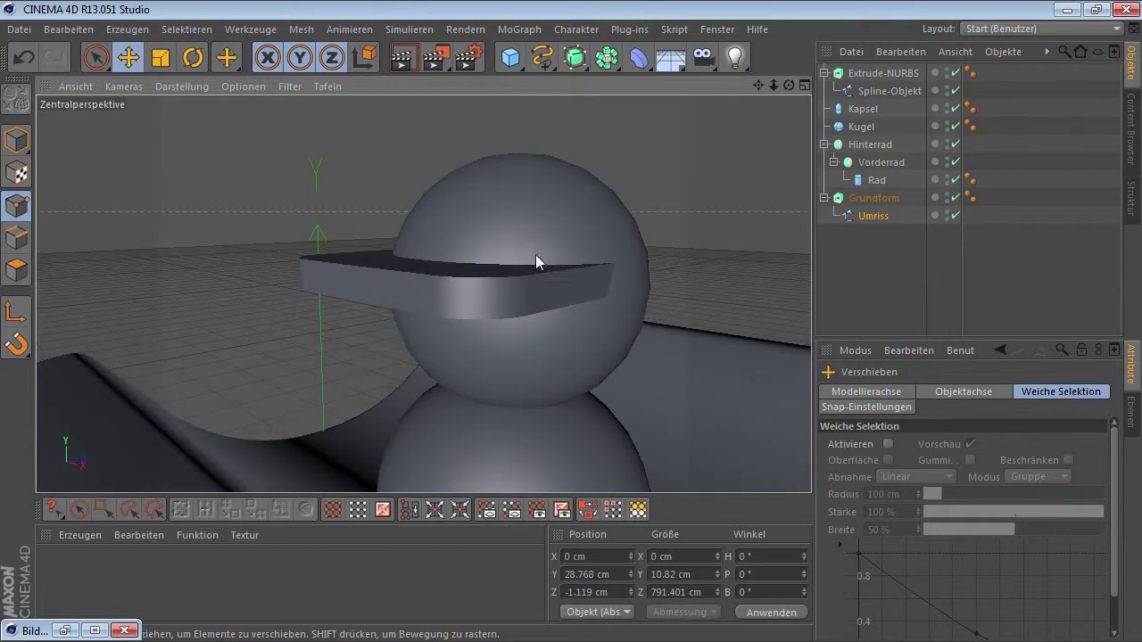
{"action": "left_click_drag", "start_coordinate": [538, 257], "coordinate": [468, 314], "text": "alt"}
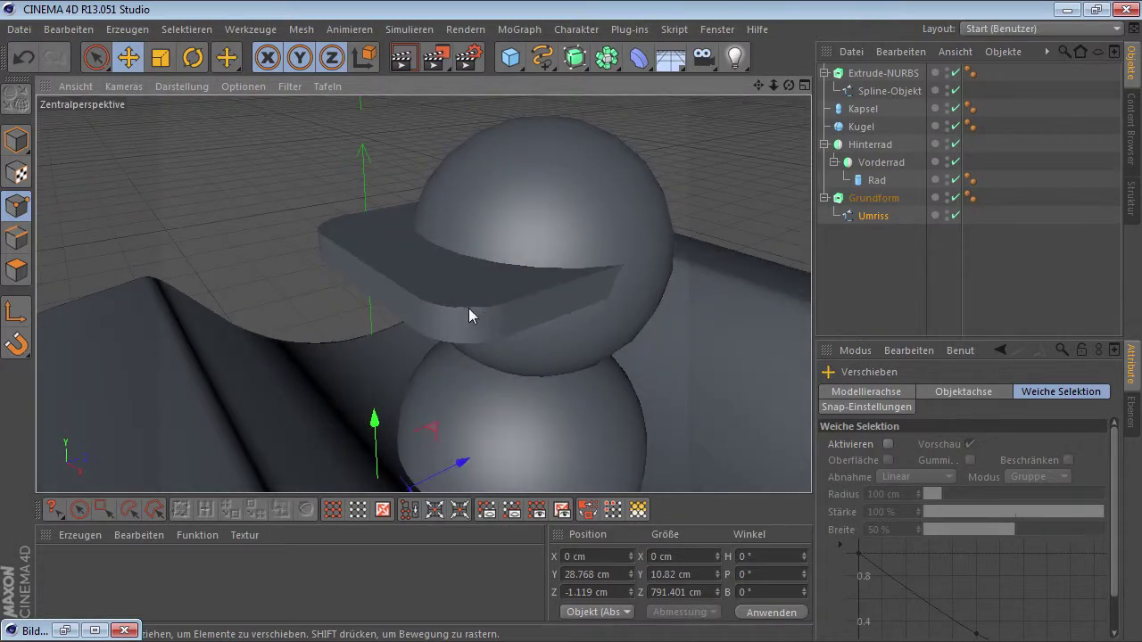
{"action": "right_click_drag", "start_coordinate": [468, 307], "coordinate": [491, 300], "text": "alt"}
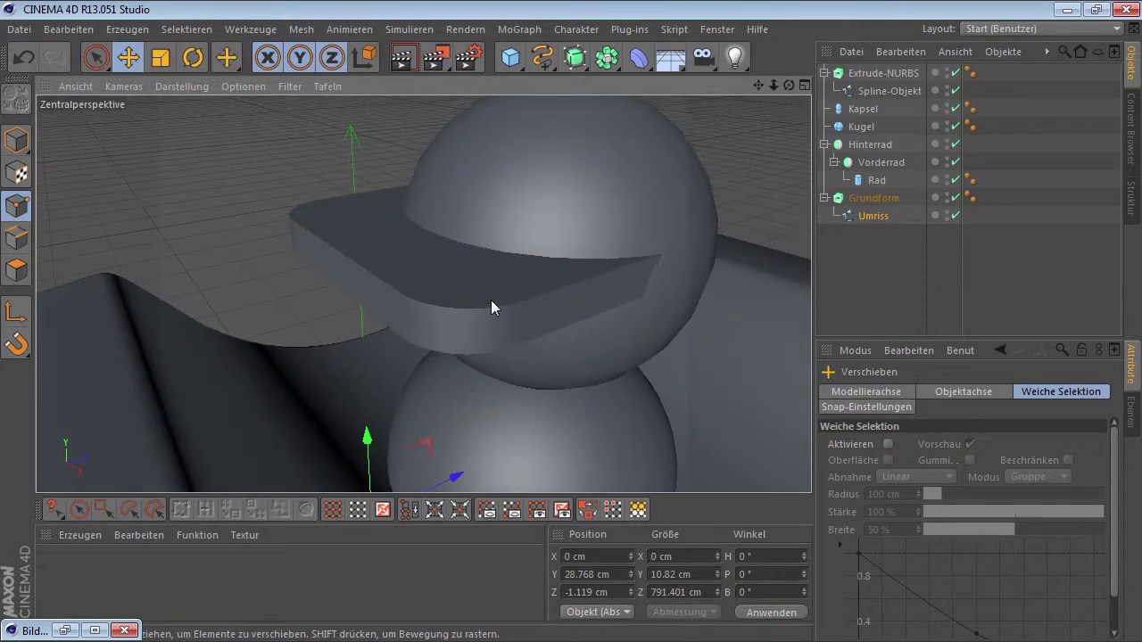
{"action": "left_click", "coordinate": [870, 75]}
Step: Set both visor caps to Deckflächen und Rundung with a 1 cm radius
{"action": "left_click", "coordinate": [987, 429]}
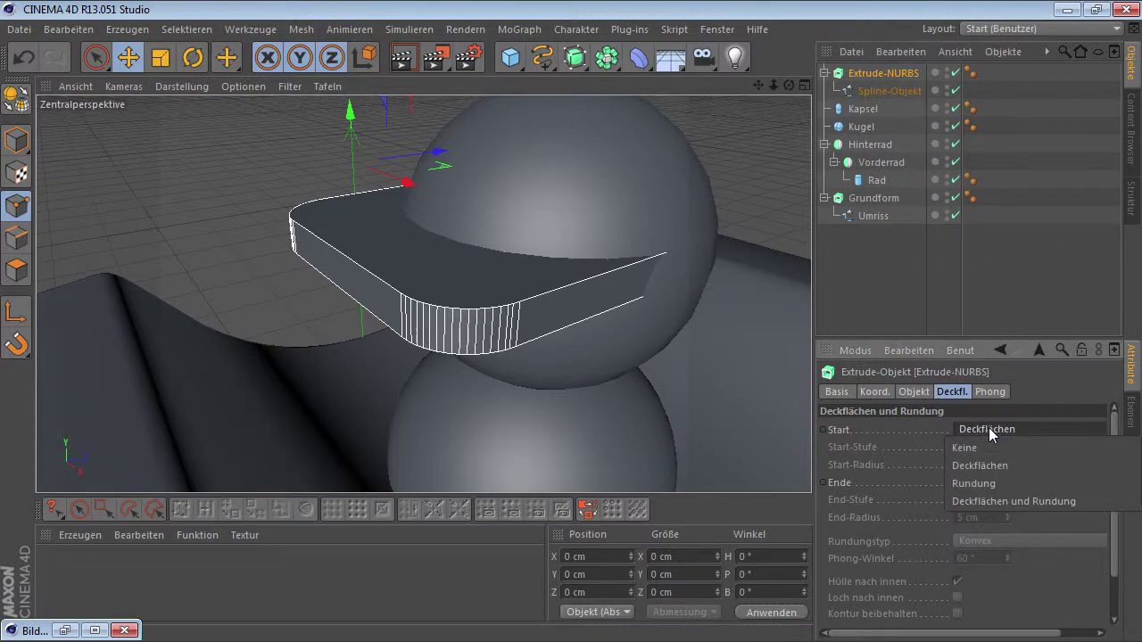
{"action": "left_click", "coordinate": [995, 497]}
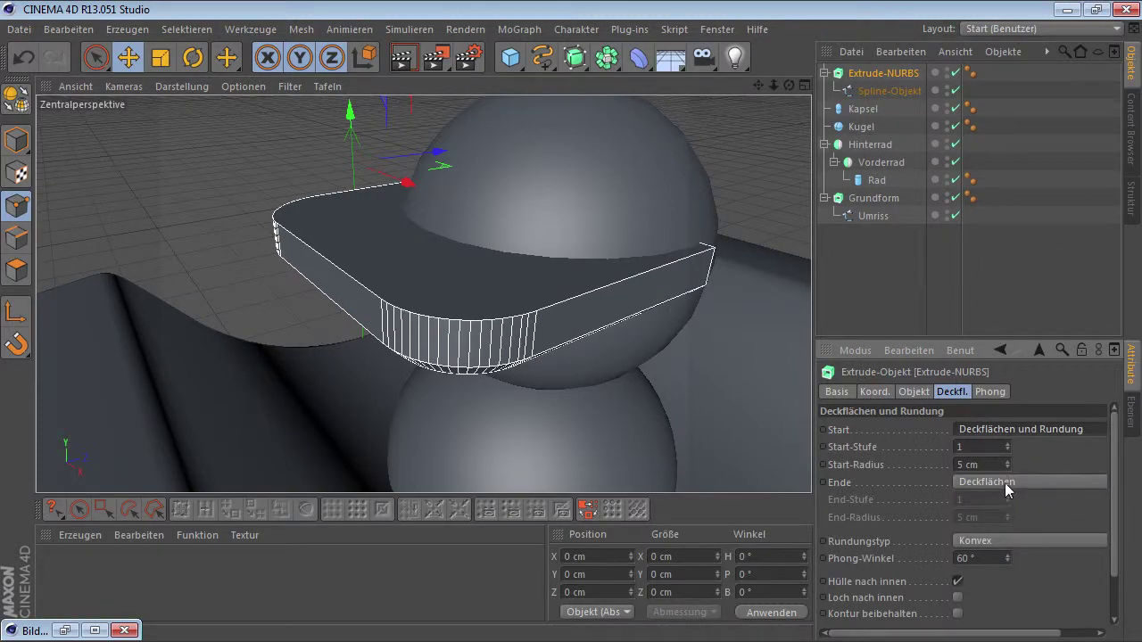
{"action": "left_click", "coordinate": [1005, 483]}
{"action": "left_click", "coordinate": [1002, 548]}
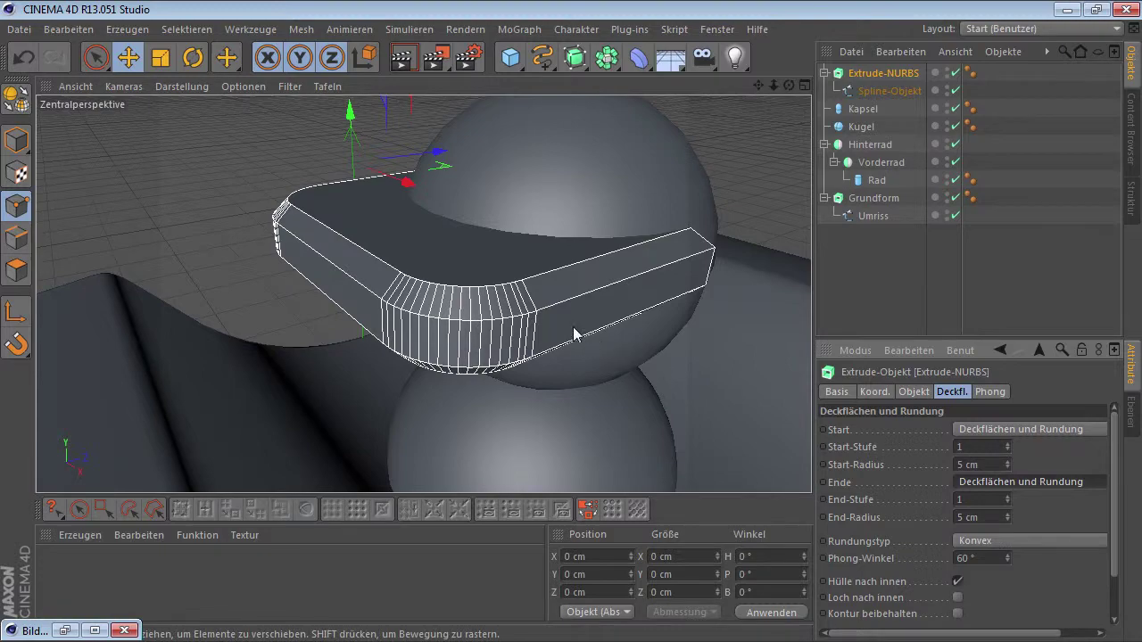
{"action": "double_click", "coordinate": [989, 465]}
{"action": "type", "text": "1"}
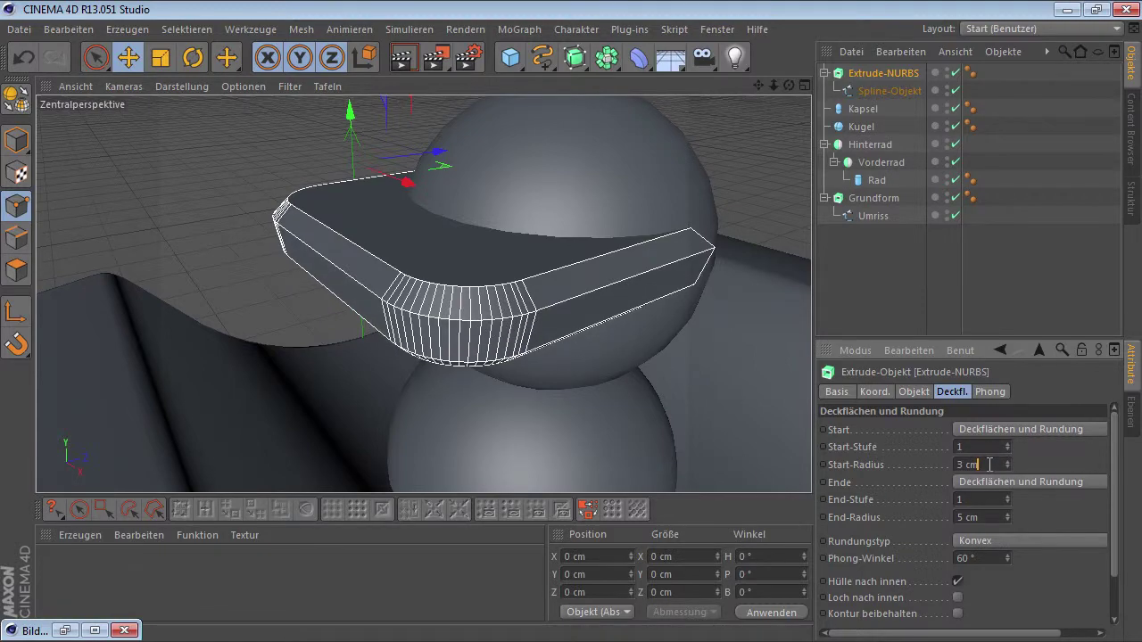
{"action": "double_click", "coordinate": [981, 518]}
{"action": "type", "text": "1"}
{"action": "key", "text": "Return"}
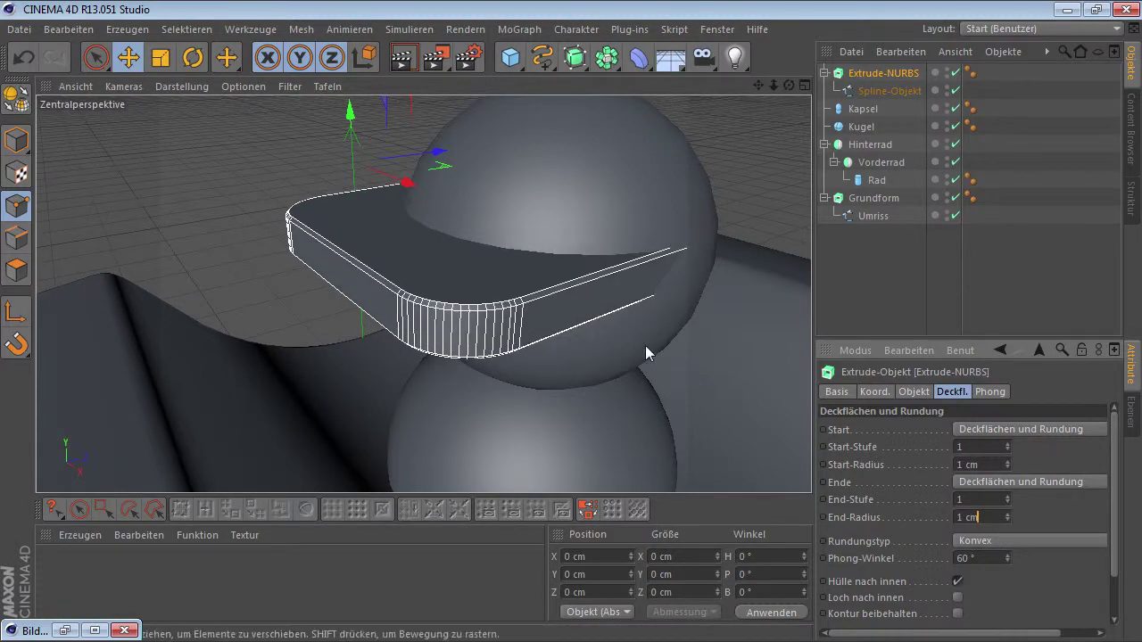
{"action": "mouse_move", "coordinate": [645, 345]}
{"action": "left_mouse_down", "text": "alt"}
{"action": "mouse_move", "coordinate": [504, 216]}
{"action": "mouse_move", "coordinate": [562, 283]}
{"action": "mouse_move", "coordinate": [596, 303]}
{"action": "left_mouse_up", "text": "alt"}
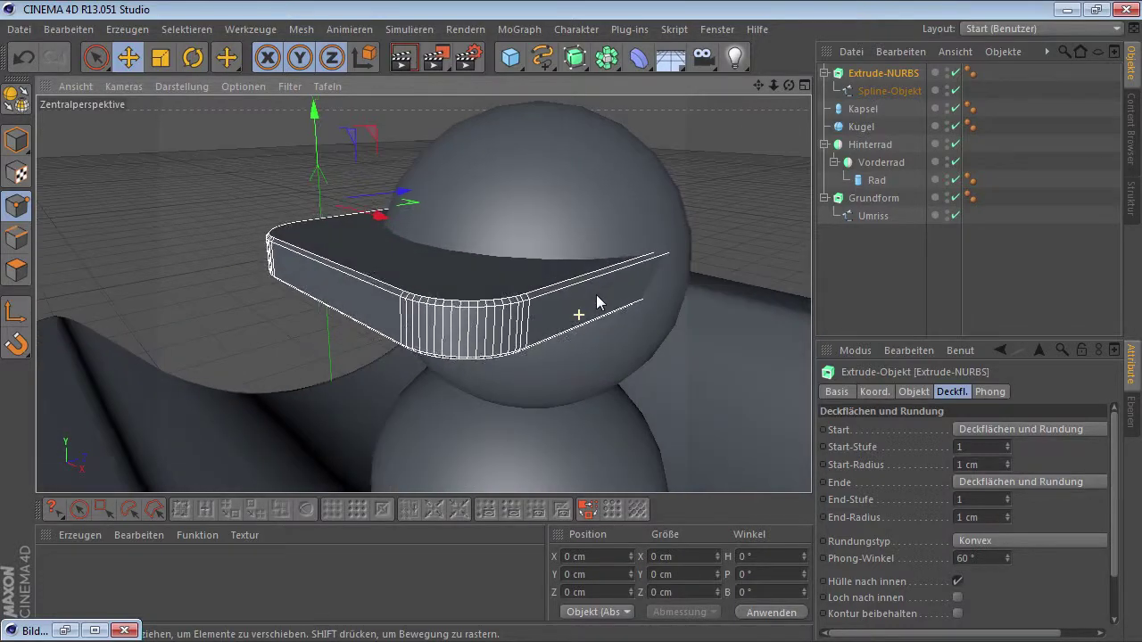
Step: Set the visor's start and end rounding steps to 3 and check the edge
{"action": "double_click", "coordinate": [981, 446]}
{"action": "type", "text": "2"}
{"action": "key", "text": "Return"}
{"action": "double_click", "coordinate": [981, 499]}
{"action": "type", "text": "2"}
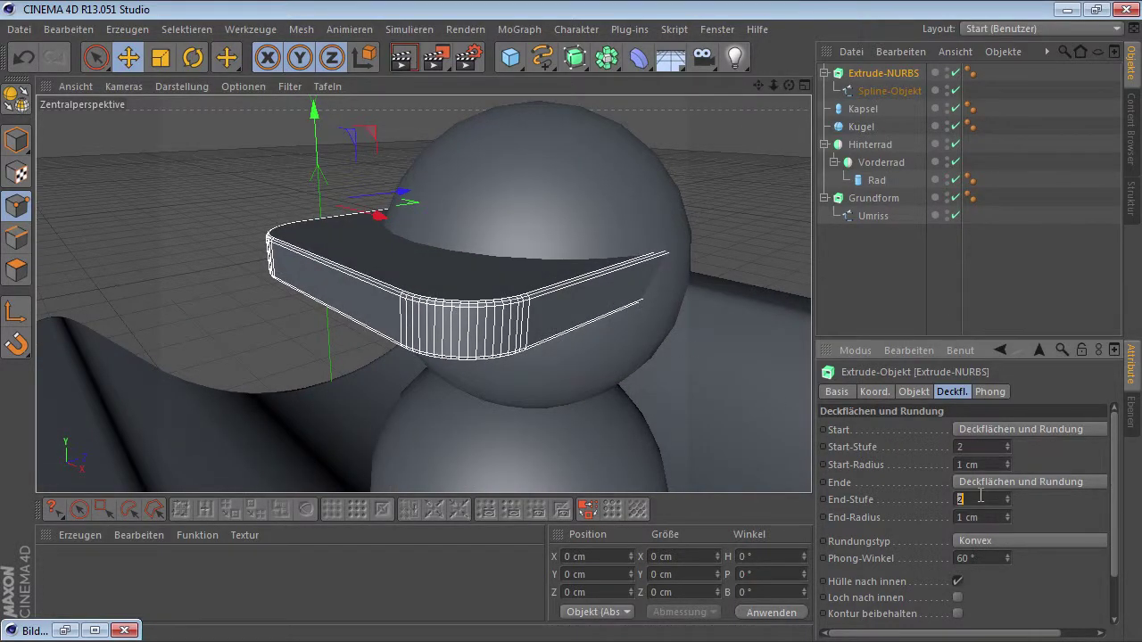
{"action": "type", "text": "3"}
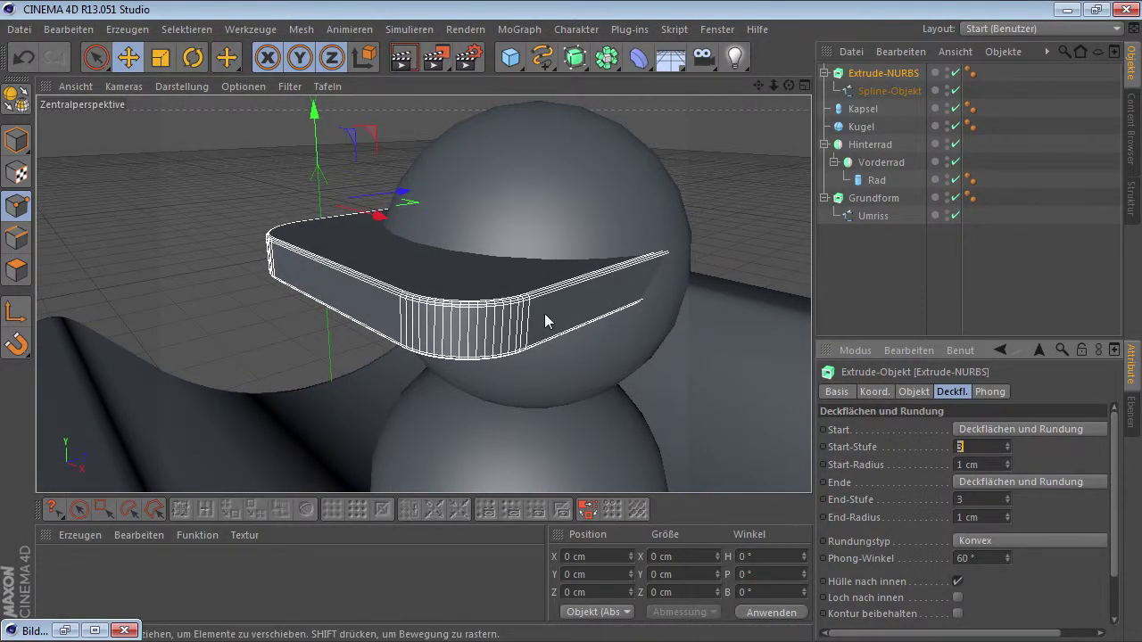
{"action": "right_click_drag", "start_coordinate": [544, 313], "coordinate": [625, 267], "text": "alt"}
{"action": "right_click_drag", "start_coordinate": [520, 260], "coordinate": [569, 271], "text": "alt"}
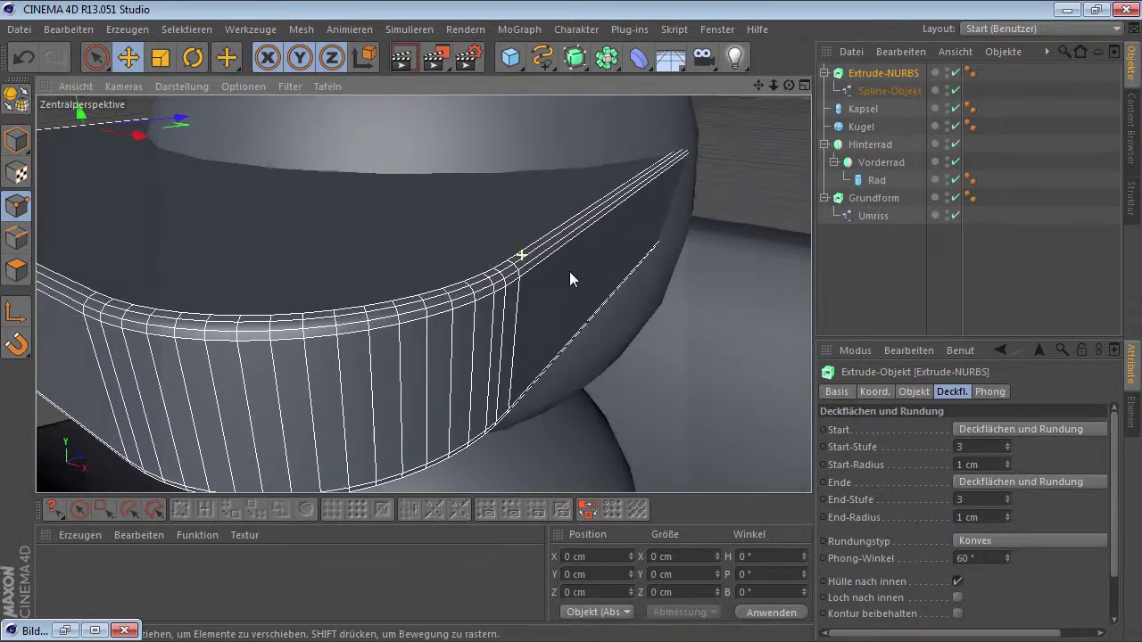
{"action": "double_click", "coordinate": [979, 446]}
{"action": "mouse_move", "coordinate": [706, 366]}
{"action": "right_mouse_down", "text": "alt"}
{"action": "mouse_move", "coordinate": [467, 301]}
{"action": "mouse_move", "coordinate": [223, 312]}
{"action": "right_mouse_up", "text": "alt"}
{"action": "left_click", "coordinate": [257, 247]}
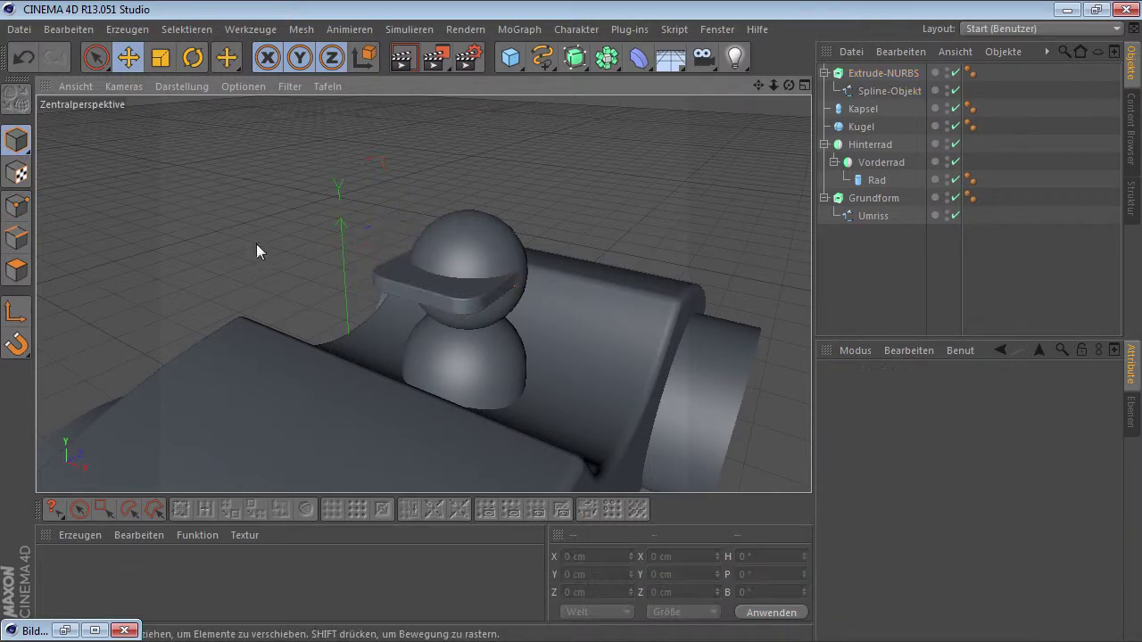
{"action": "mouse_move", "coordinate": [258, 247]}
{"action": "left_mouse_down", "text": "alt"}
{"action": "mouse_move", "coordinate": [404, 272]}
{"action": "mouse_move", "coordinate": [363, 222]}
{"action": "mouse_move", "coordinate": [502, 308]}
{"action": "mouse_move", "coordinate": [439, 308]}
{"action": "mouse_move", "coordinate": [485, 323]}
{"action": "mouse_move", "coordinate": [485, 412]}
{"action": "left_mouse_up", "text": "alt"}
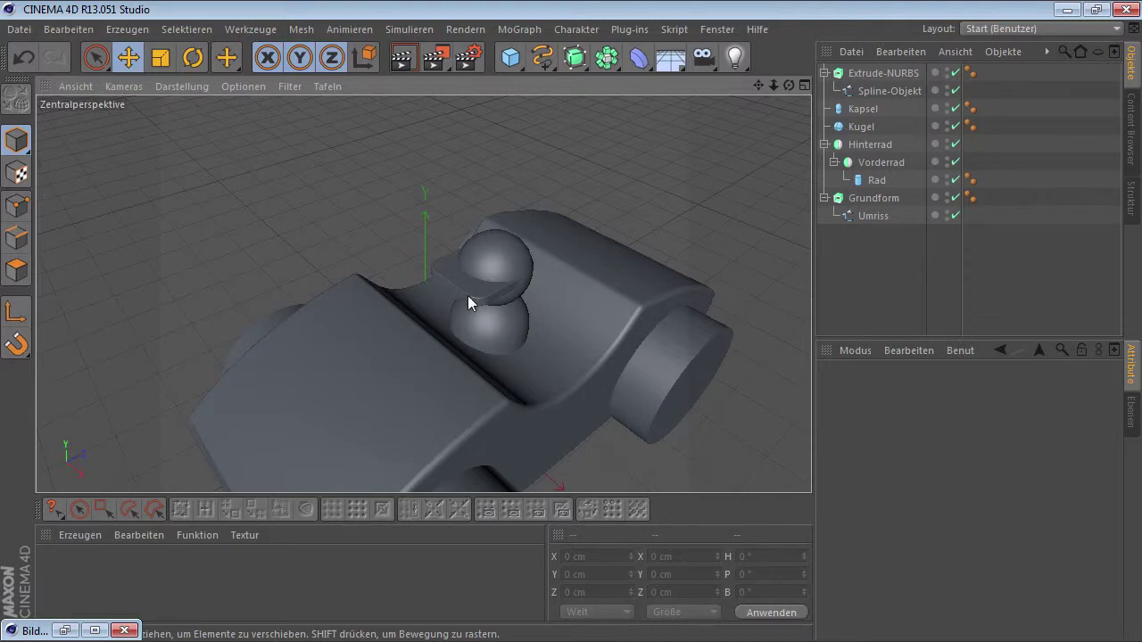
{"action": "mouse_move", "coordinate": [476, 301]}
{"action": "right_mouse_down", "text": "alt"}
{"action": "mouse_move", "coordinate": [551, 280]}
{"action": "mouse_move", "coordinate": [505, 288]}
{"action": "right_mouse_up", "text": "alt"}
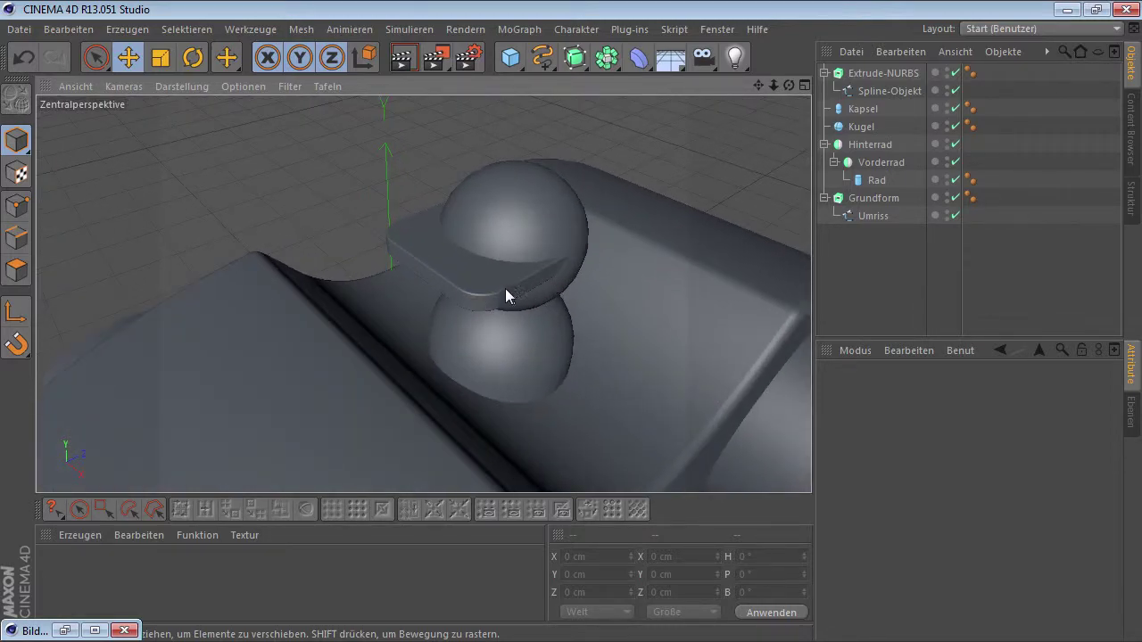
{"action": "mouse_move", "coordinate": [490, 305]}
{"action": "left_mouse_down", "text": "alt"}
{"action": "mouse_move", "coordinate": [483, 353]}
{"action": "mouse_move", "coordinate": [381, 285]}
{"action": "mouse_move", "coordinate": [367, 256]}
{"action": "mouse_move", "coordinate": [419, 225]}
{"action": "mouse_move", "coordinate": [439, 238]}
{"action": "mouse_move", "coordinate": [465, 373]}
{"action": "mouse_move", "coordinate": [478, 196]}
{"action": "left_mouse_up", "text": "alt"}
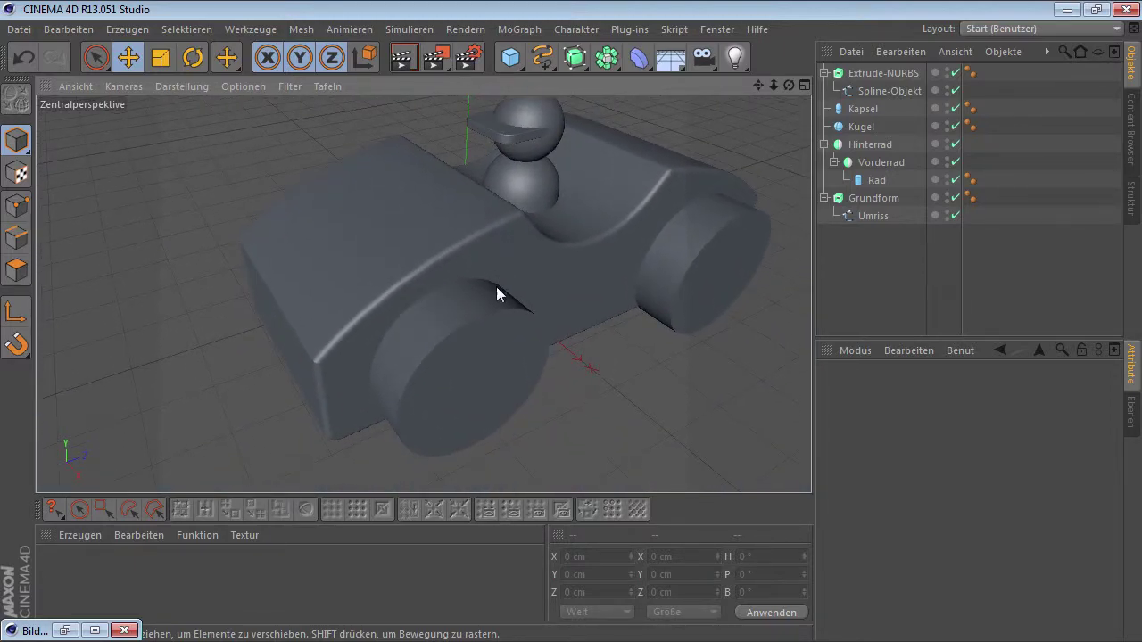
Step: Enable rounding on the Rad wheel's caps with a 7 cm radius and 4 segments
{"action": "left_click", "coordinate": [876, 179]}
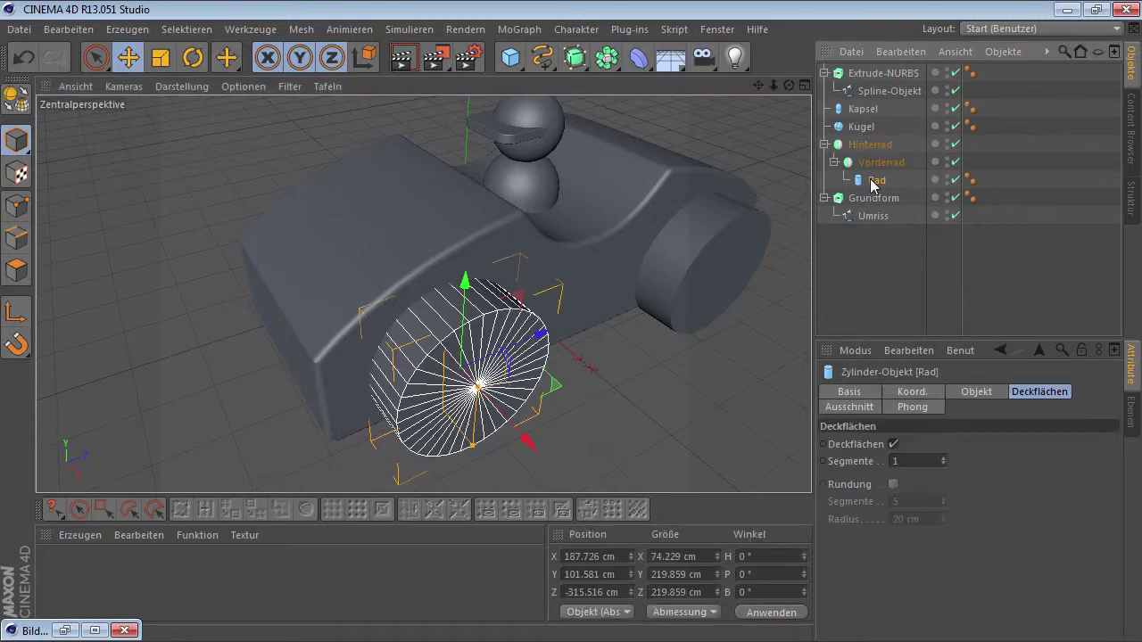
{"action": "right_click_drag", "start_coordinate": [461, 417], "coordinate": [499, 374], "text": "alt"}
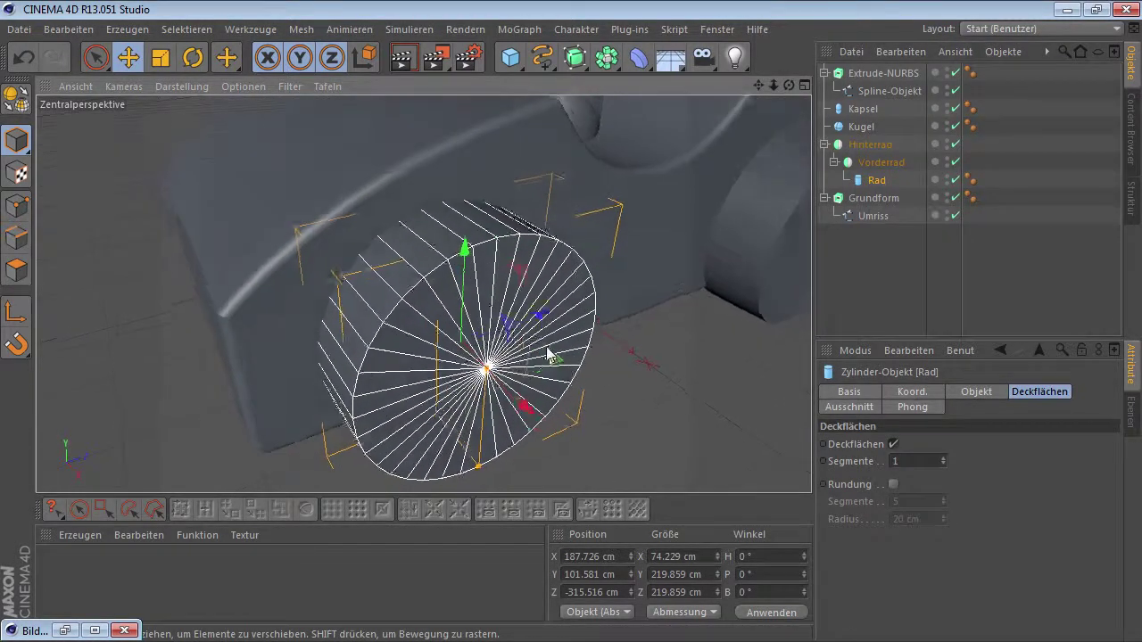
{"action": "left_click_drag", "start_coordinate": [500, 375], "coordinate": [544, 286], "text": "alt"}
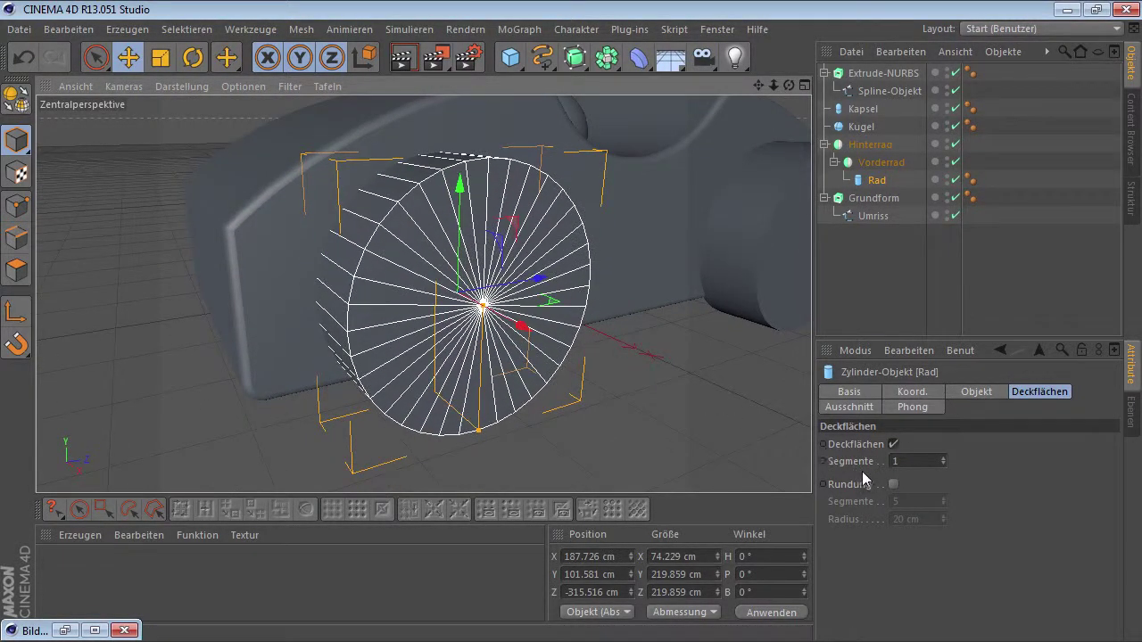
{"action": "left_click", "coordinate": [892, 484]}
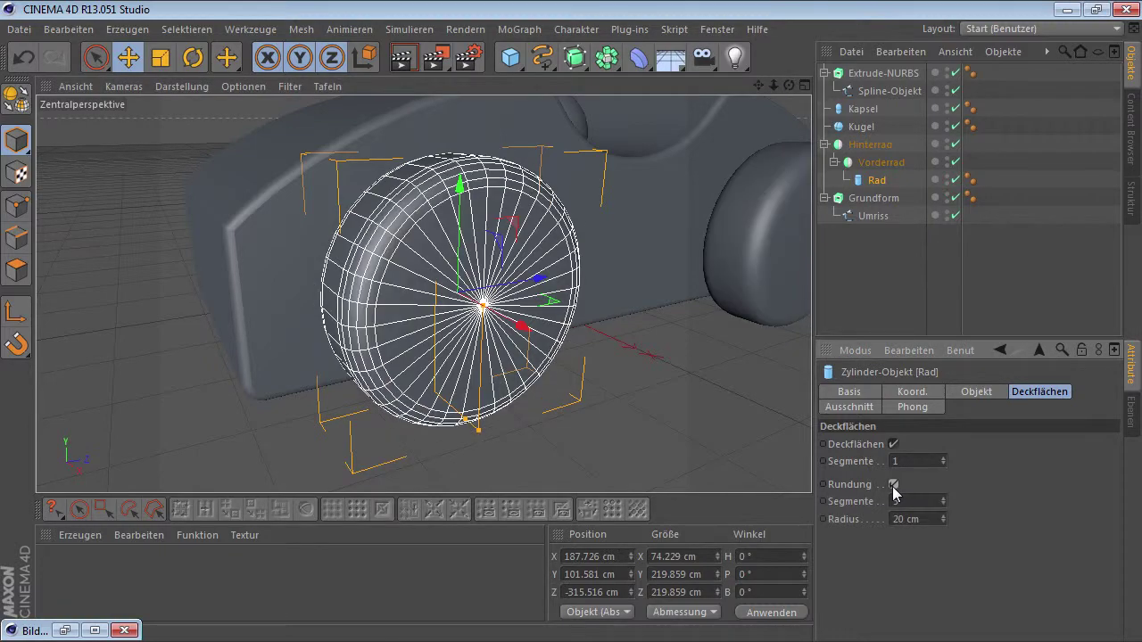
{"action": "left_click_drag", "start_coordinate": [410, 311], "coordinate": [509, 312], "text": "alt"}
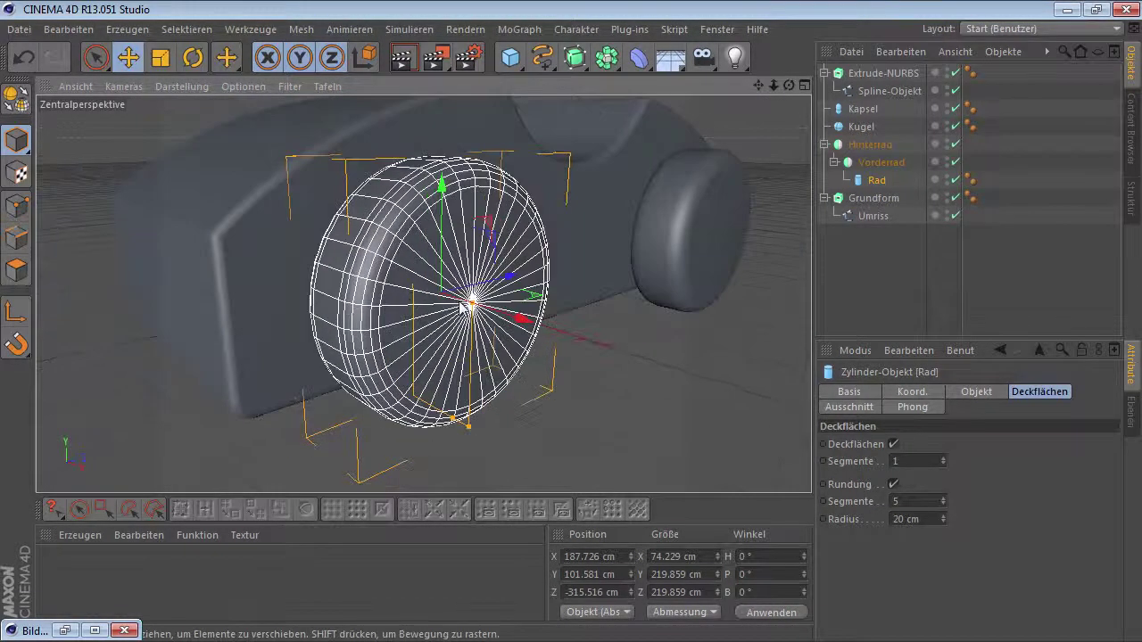
{"action": "left_click_drag", "start_coordinate": [941, 521], "coordinate": [931, 524]}
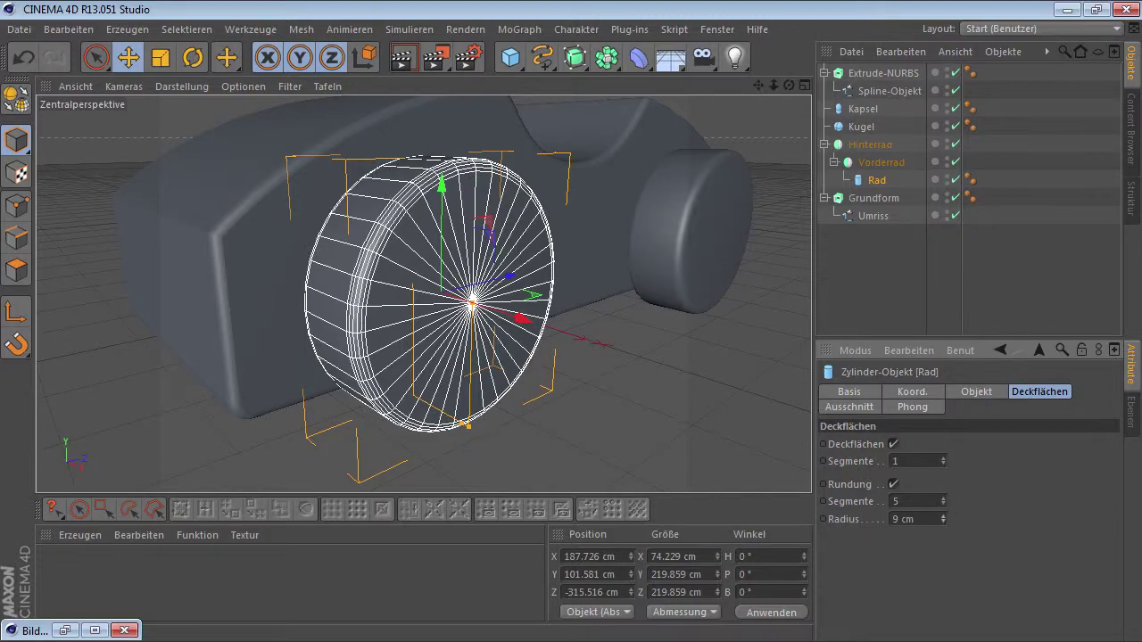
{"action": "double_click", "coordinate": [922, 501]}
{"action": "type", "text": "4"}
{"action": "key", "text": "Return"}
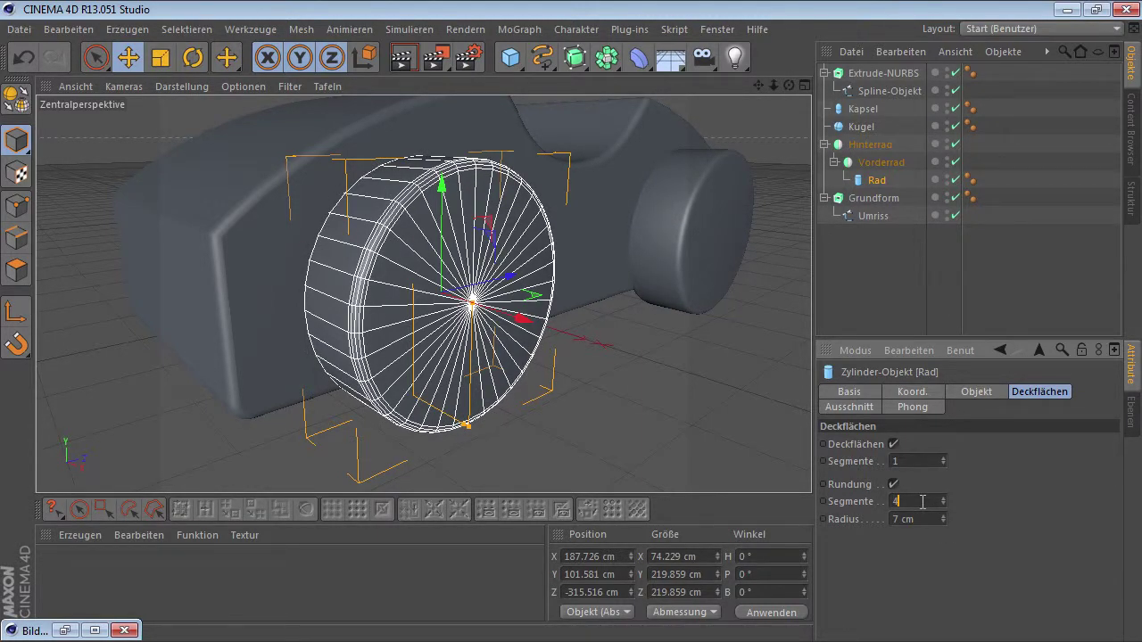
Step: Shift the wheel outward along X to 195.861 cm
{"action": "mouse_move", "coordinate": [580, 415]}
{"action": "left_mouse_down", "text": "alt"}
{"action": "mouse_move", "coordinate": [598, 308]}
{"action": "mouse_move", "coordinate": [571, 303]}
{"action": "mouse_move", "coordinate": [594, 300]}
{"action": "left_mouse_up", "text": "alt"}
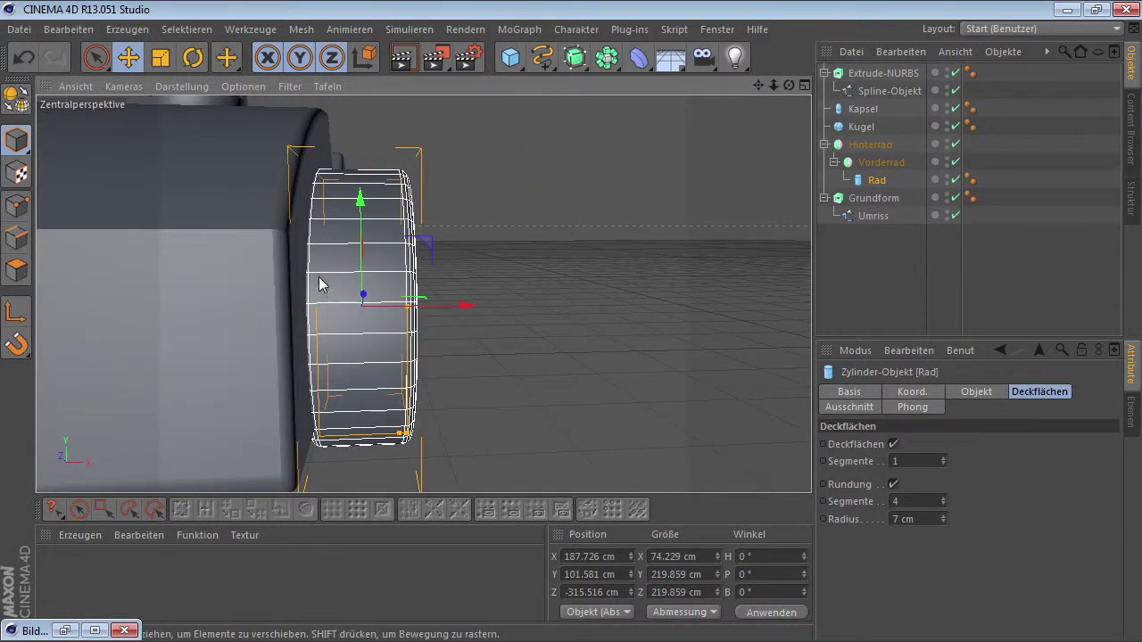
{"action": "mouse_move", "coordinate": [310, 274]}
{"action": "left_mouse_down", "text": "alt"}
{"action": "mouse_move", "coordinate": [333, 280]}
{"action": "mouse_move", "coordinate": [311, 284]}
{"action": "left_mouse_up", "text": "alt"}
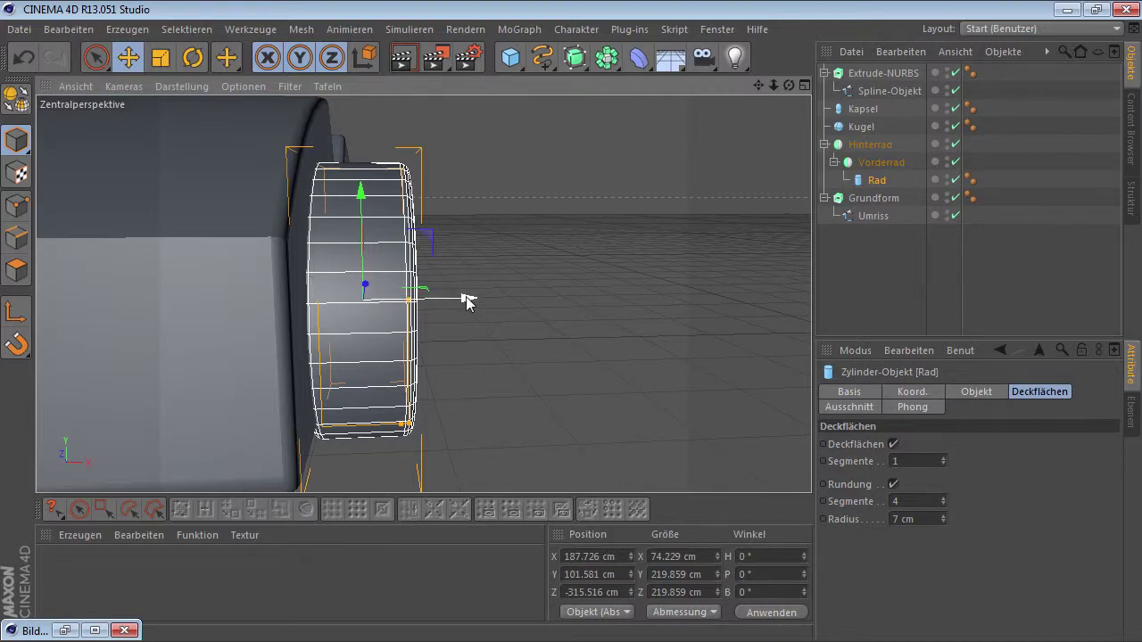
{"action": "mouse_move", "coordinate": [465, 299]}
{"action": "left_mouse_down"}
{"action": "mouse_move", "coordinate": [475, 300]}
{"action": "mouse_move", "coordinate": [339, 290]}
{"action": "mouse_move", "coordinate": [470, 247]}
{"action": "left_mouse_up"}
Step: Check the wheel's position in the enlarged Top view
{"action": "middle_click", "coordinate": [470, 247]}
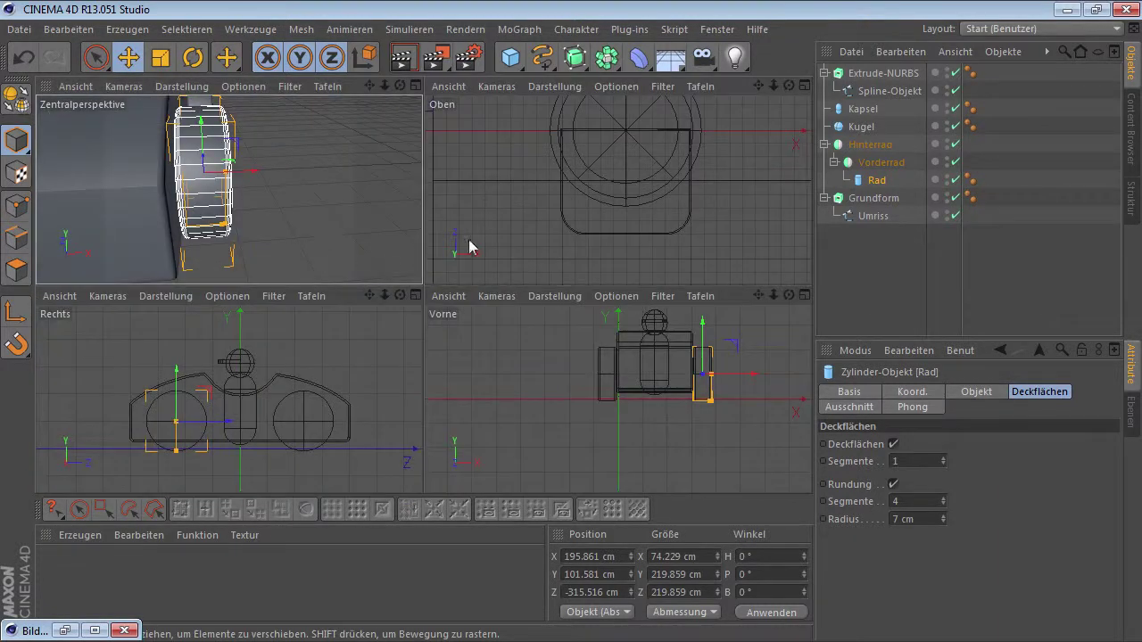
{"action": "middle_click", "coordinate": [697, 172]}
{"action": "scroll", "coordinate": [637, 270], "scroll_direction": "down", "scroll_amount": 2}
{"action": "scroll", "coordinate": [636, 270], "scroll_direction": "down", "scroll_amount": 2}
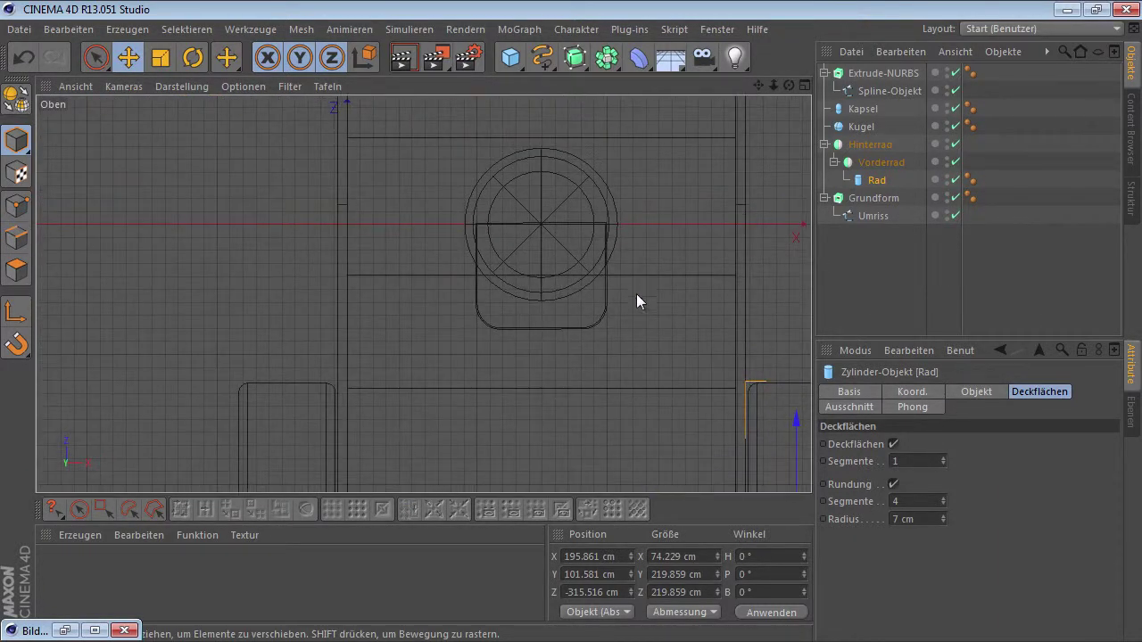
{"action": "scroll", "coordinate": [483, 221], "scroll_direction": "up", "scroll_amount": 4}
{"action": "middle_click_drag", "start_coordinate": [483, 221], "coordinate": [682, 261]}
Step: Return to the Perspective view and orbit to a sideways view of the car
{"action": "middle_click", "coordinate": [745, 166]}
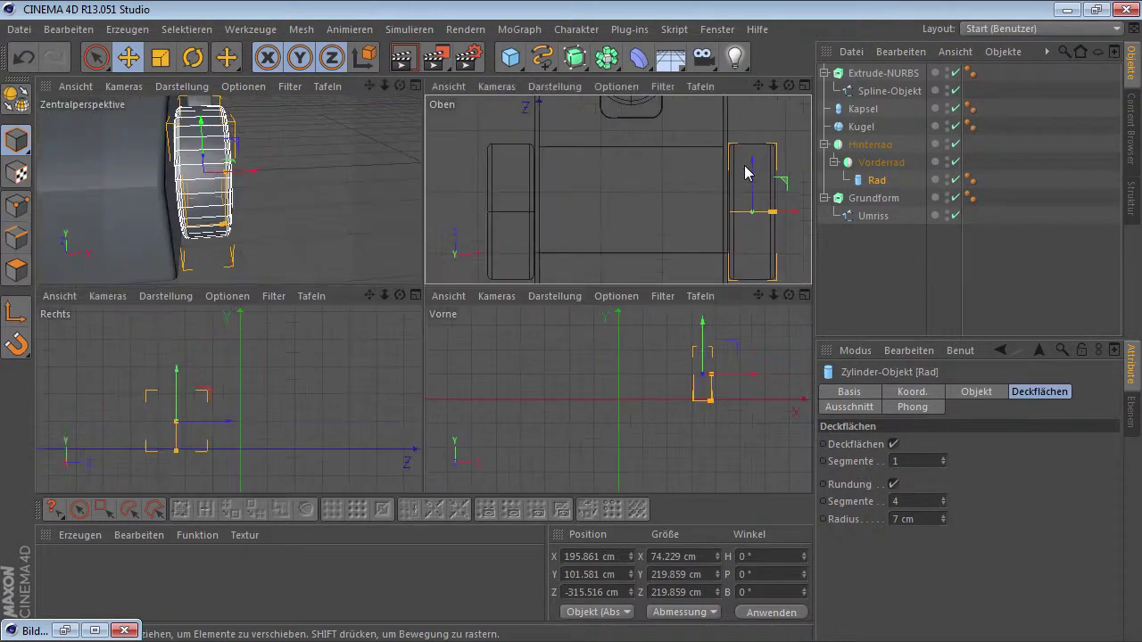
{"action": "middle_click", "coordinate": [413, 202]}
{"action": "left_click_drag", "start_coordinate": [456, 232], "coordinate": [476, 240], "text": "alt"}
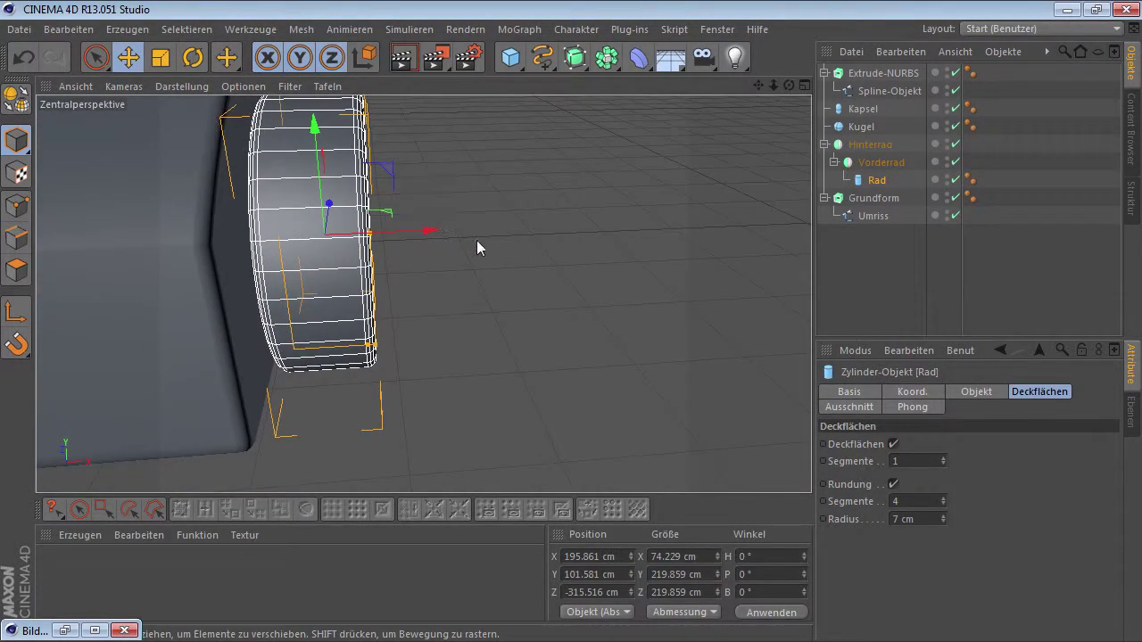
{"action": "scroll", "coordinate": [476, 240], "scroll_direction": "down", "scroll_amount": 5}
{"action": "scroll", "coordinate": [278, 221], "scroll_direction": "down", "scroll_amount": 3}
{"action": "mouse_move", "coordinate": [278, 221]}
{"action": "left_mouse_down", "text": "alt"}
{"action": "mouse_move", "coordinate": [434, 294]}
{"action": "mouse_move", "coordinate": [364, 274]}
{"action": "left_mouse_up", "text": "alt"}
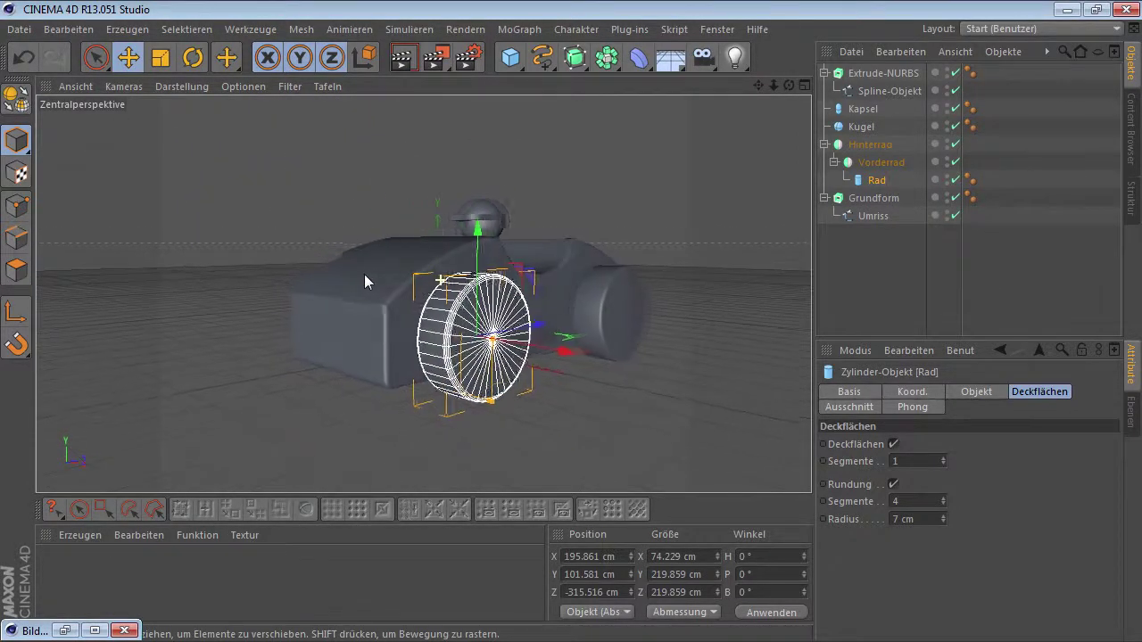
Step: Compare the car with the reference render, orbiting the model and repositioning the image
{"action": "left_click", "coordinate": [66, 629]}
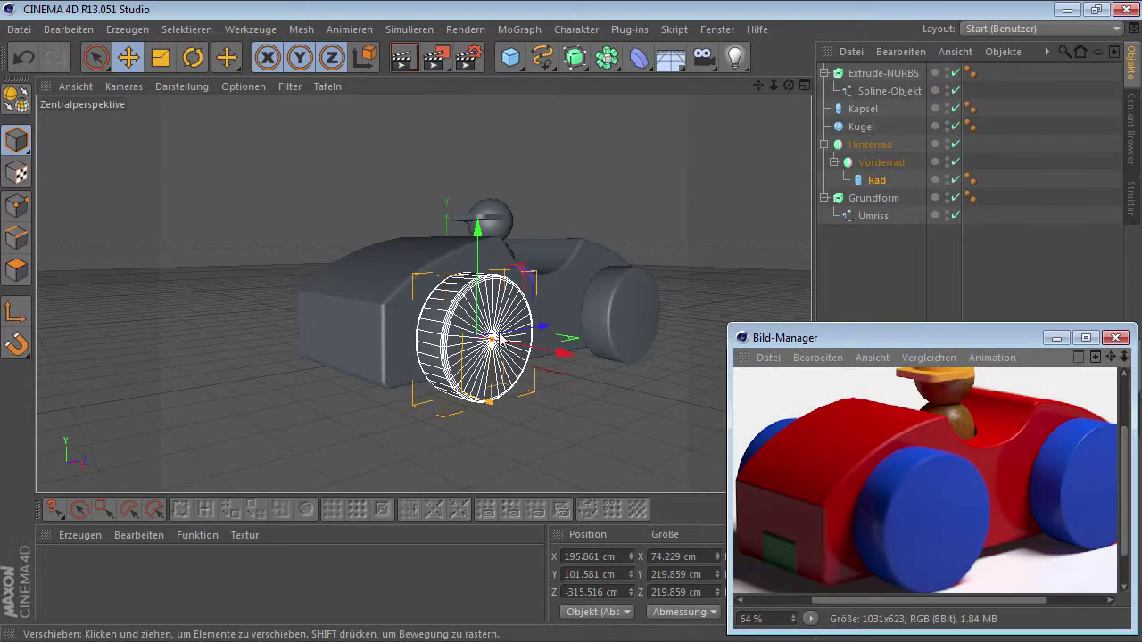
{"action": "scroll", "coordinate": [560, 332], "scroll_direction": "up", "scroll_amount": 2}
{"action": "left_click", "coordinate": [654, 193]}
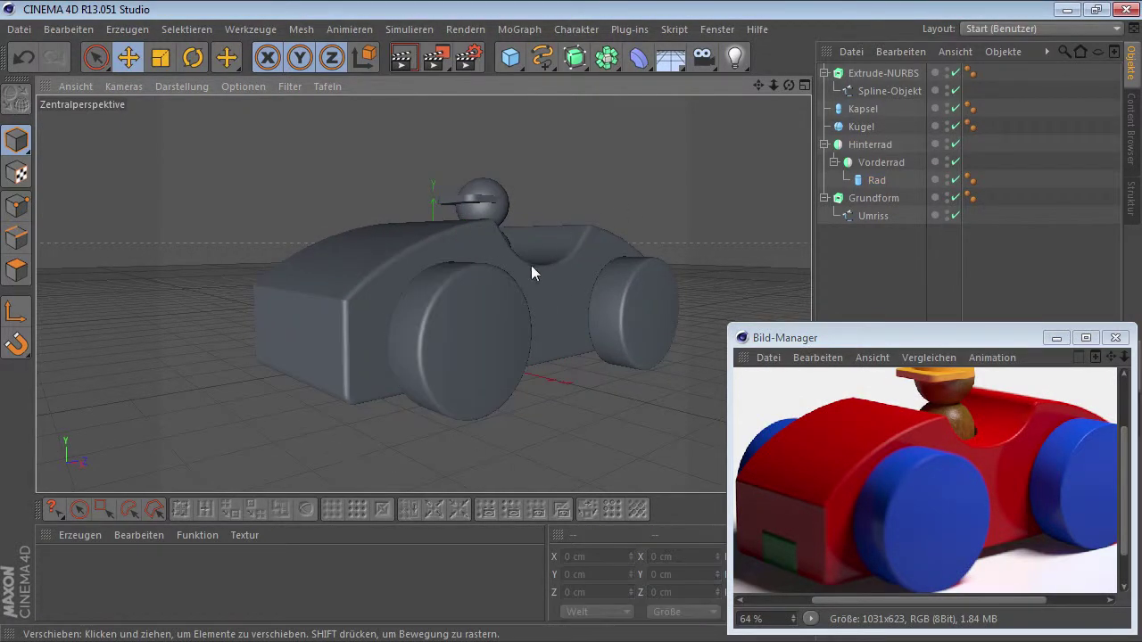
{"action": "left_click_drag", "start_coordinate": [531, 265], "coordinate": [571, 295], "text": "alt"}
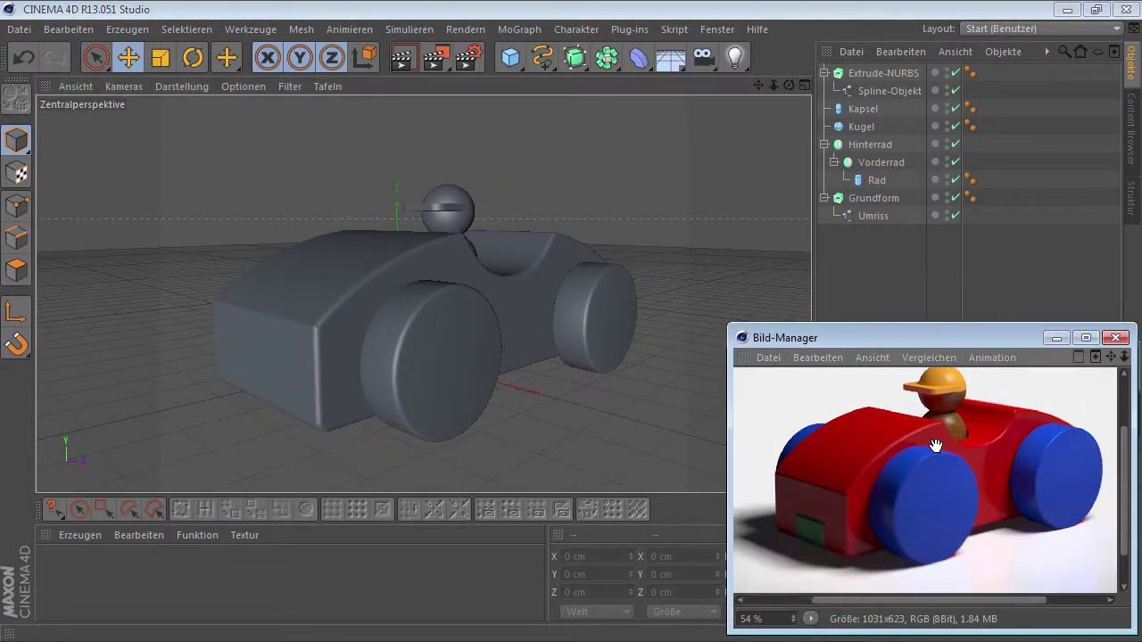
{"action": "scroll", "coordinate": [878, 462], "scroll_direction": "down", "scroll_amount": 1}
{"action": "left_click_drag", "start_coordinate": [979, 446], "coordinate": [974, 452]}
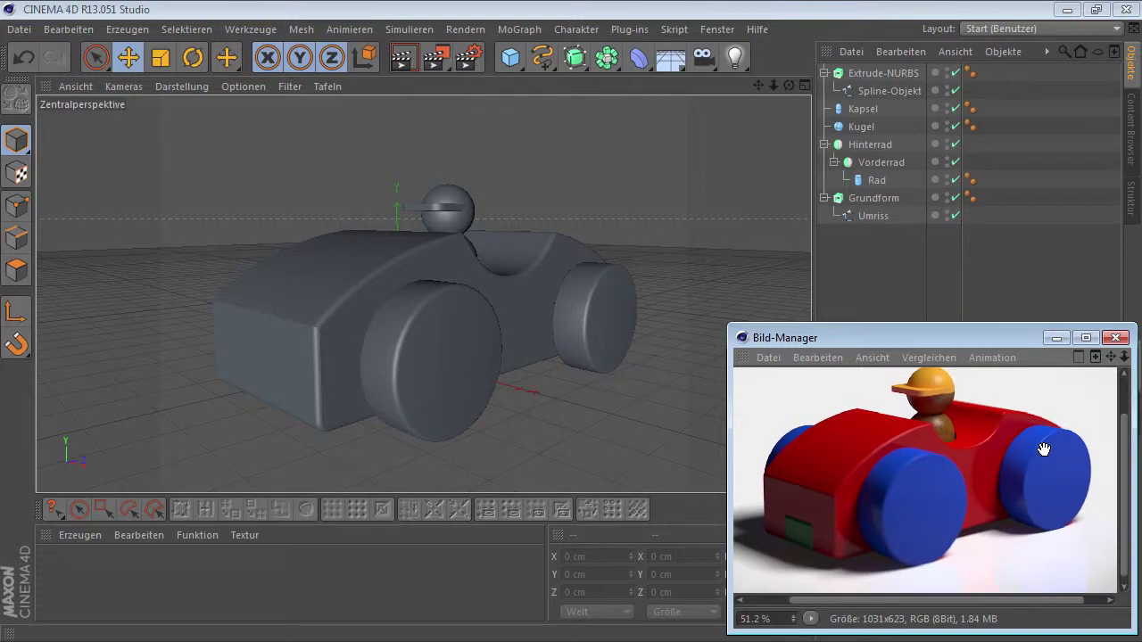
{"action": "left_click", "coordinate": [467, 360]}
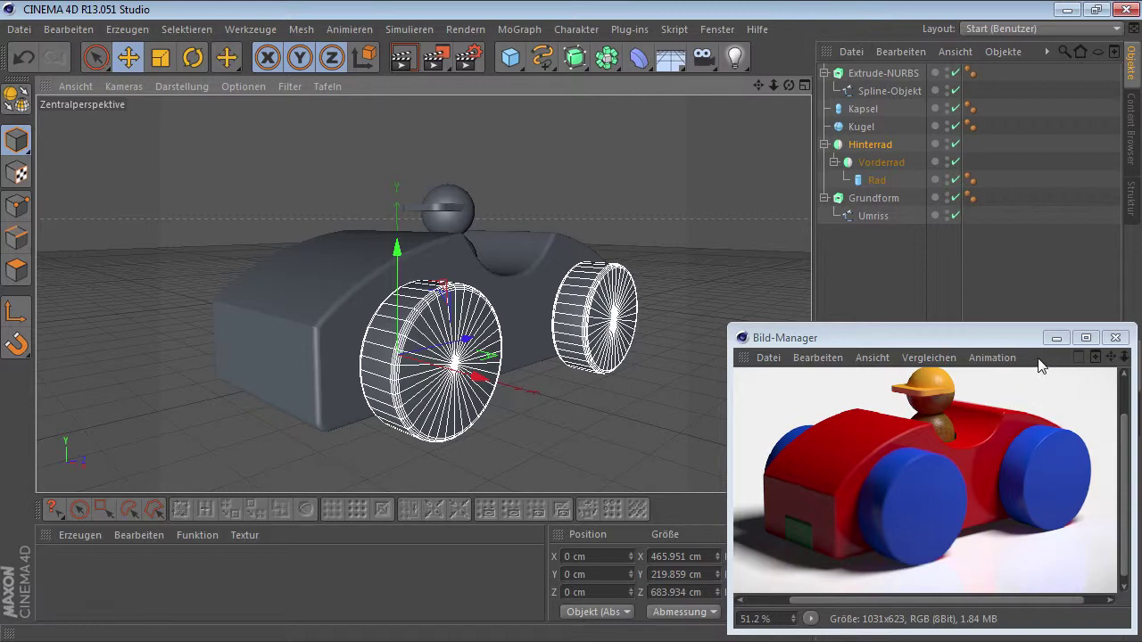
Step: Change the Rad wheel cylinder's rounding radius from 7 cm to 5 cm
{"action": "left_click", "coordinate": [1056, 337]}
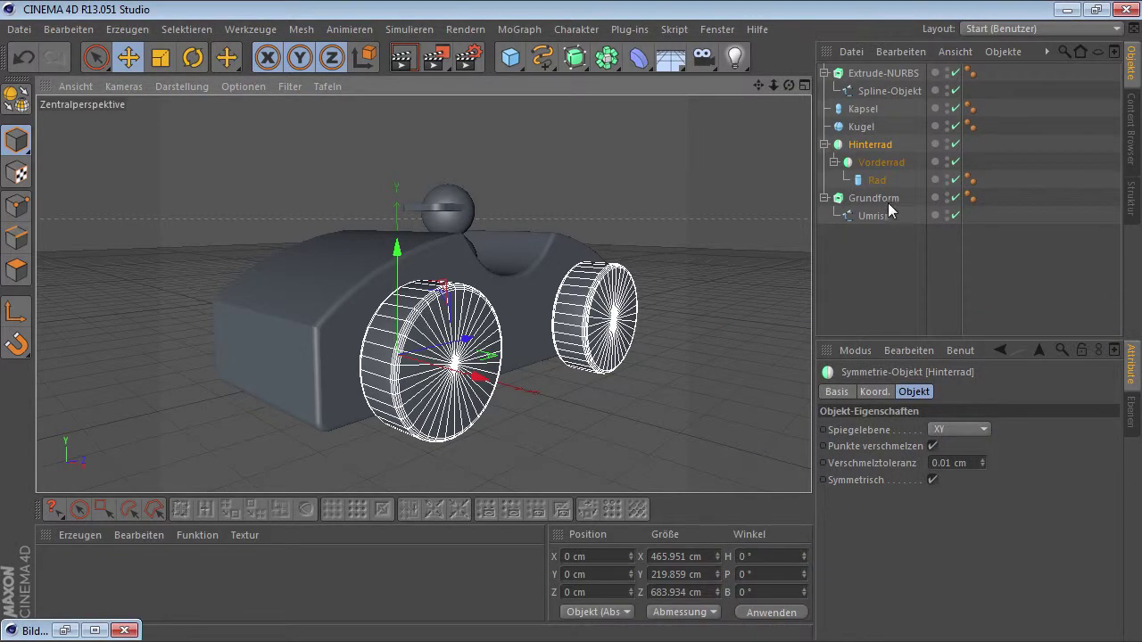
{"action": "left_click", "coordinate": [878, 181]}
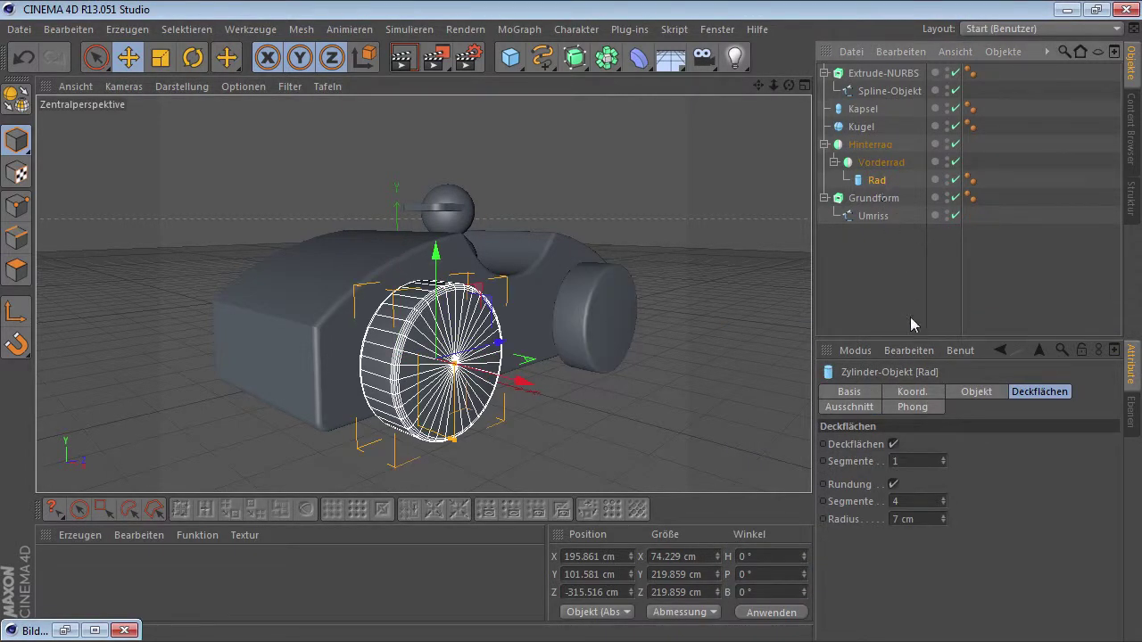
{"action": "double_click", "coordinate": [934, 524]}
{"action": "type", "text": "5 cm"}
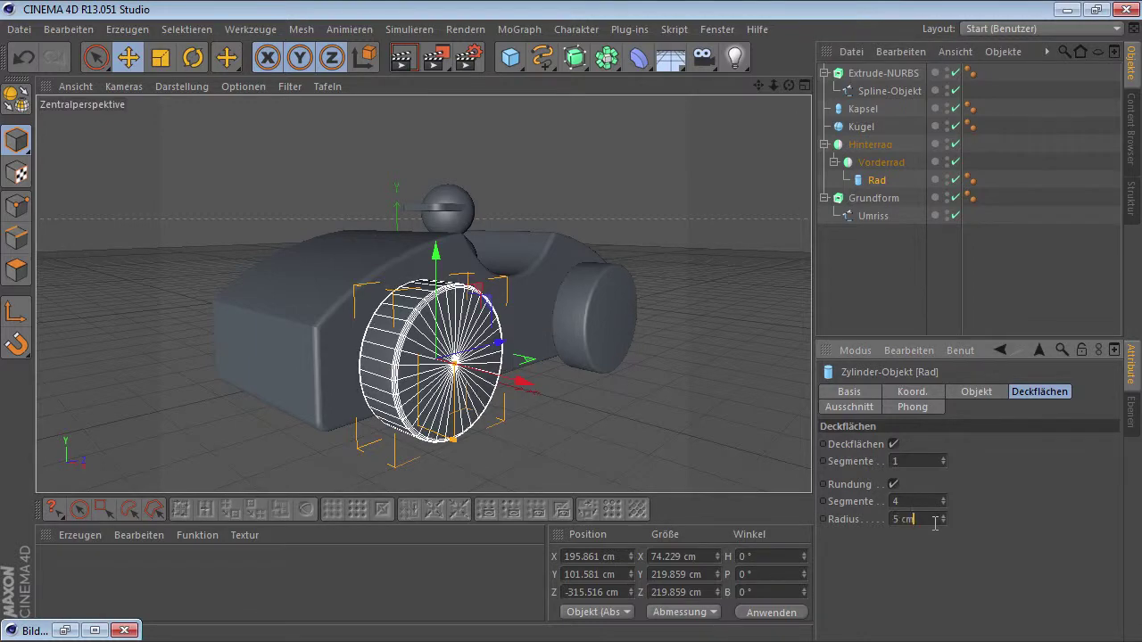
{"action": "left_click", "coordinate": [706, 418]}
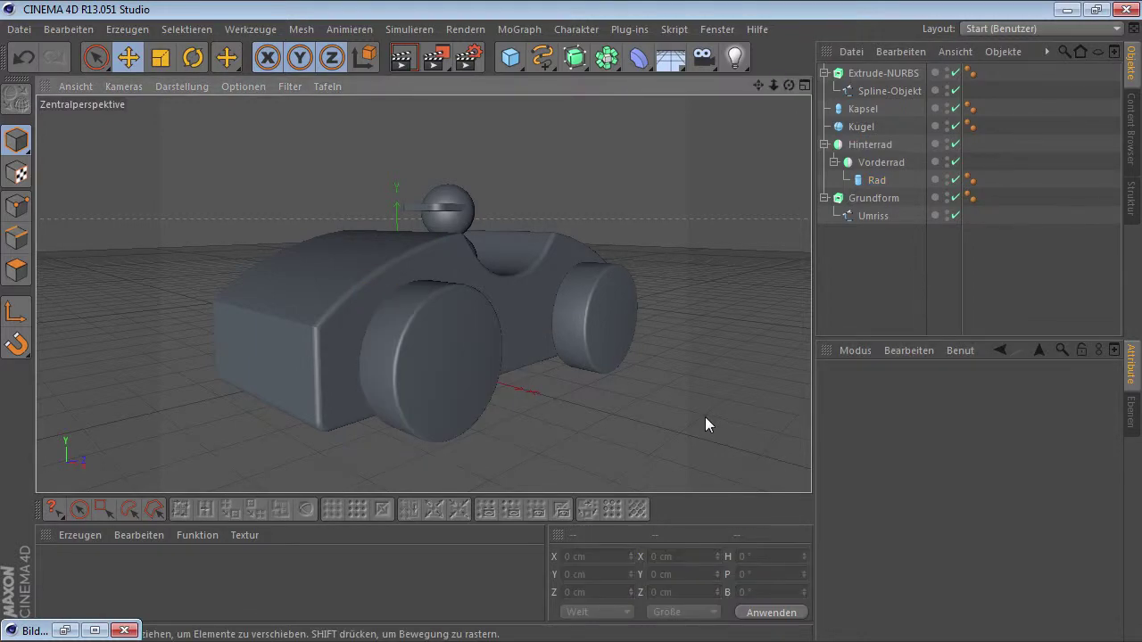
{"action": "left_click_drag", "start_coordinate": [525, 306], "coordinate": [506, 311], "text": "alt"}
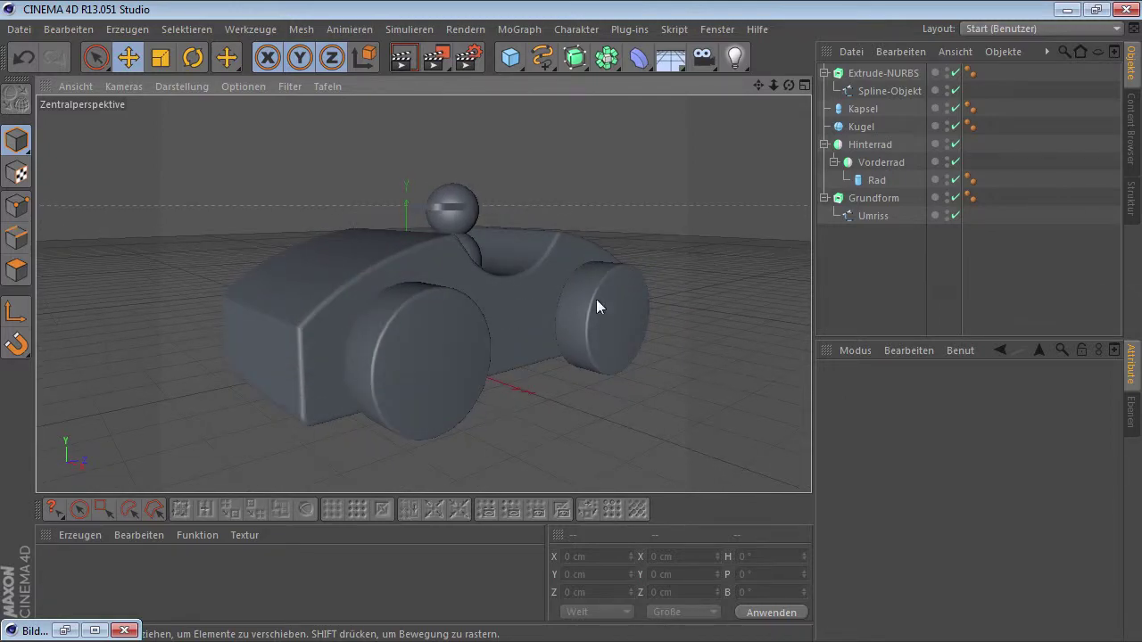
Step: Rename the cap, outline, capsule and sphere to Kappe, Umriss, Figur and Kopf, then select all four
{"action": "left_click", "coordinate": [886, 72]}
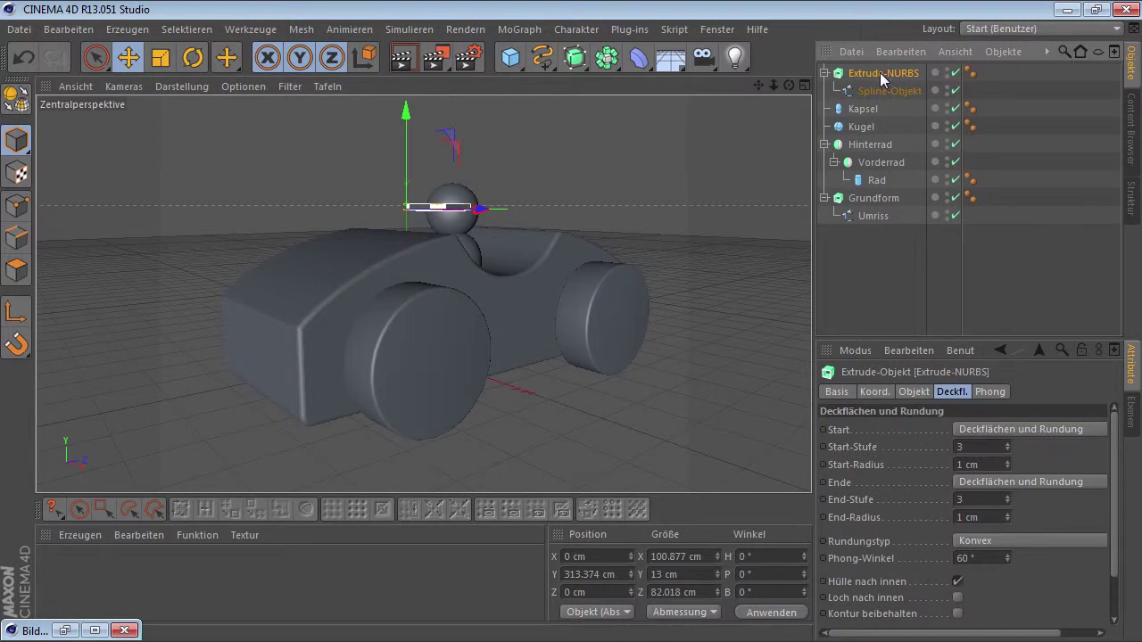
{"action": "double_click", "coordinate": [880, 72]}
{"action": "type", "text": "Kappe"}
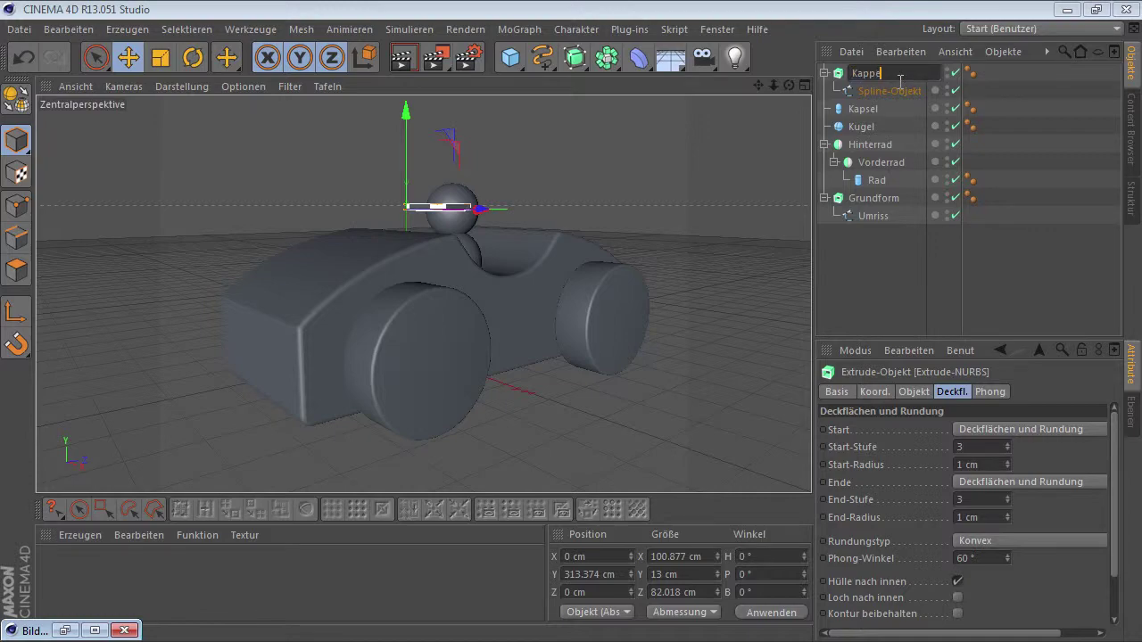
{"action": "key", "text": "Tab"}
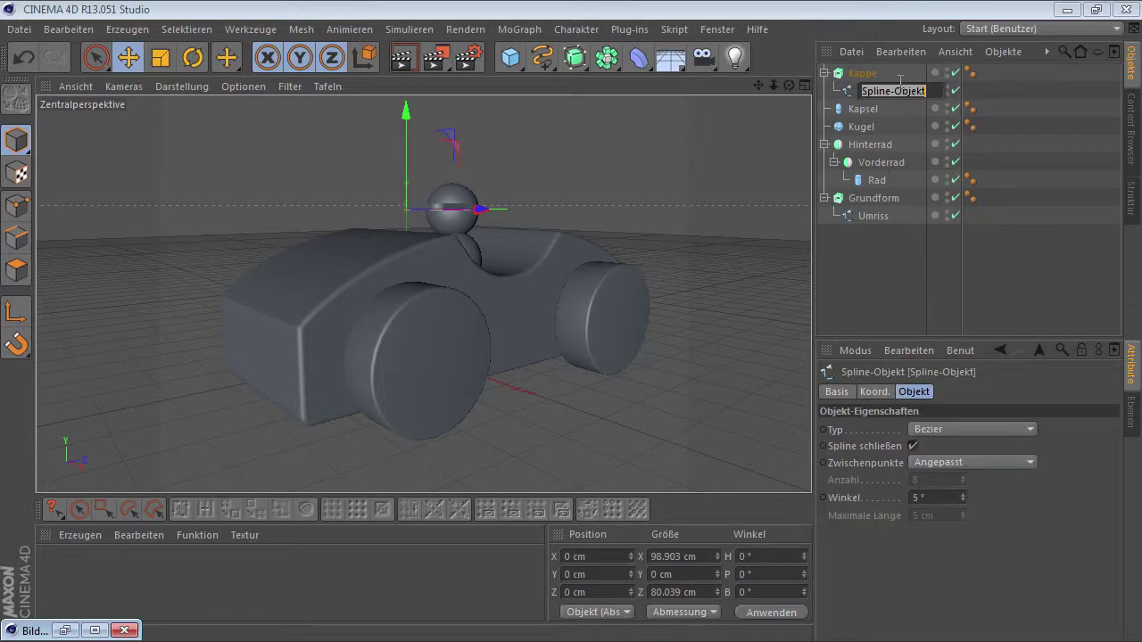
{"action": "type", "text": "Umriss"}
{"action": "key", "text": "Tab"}
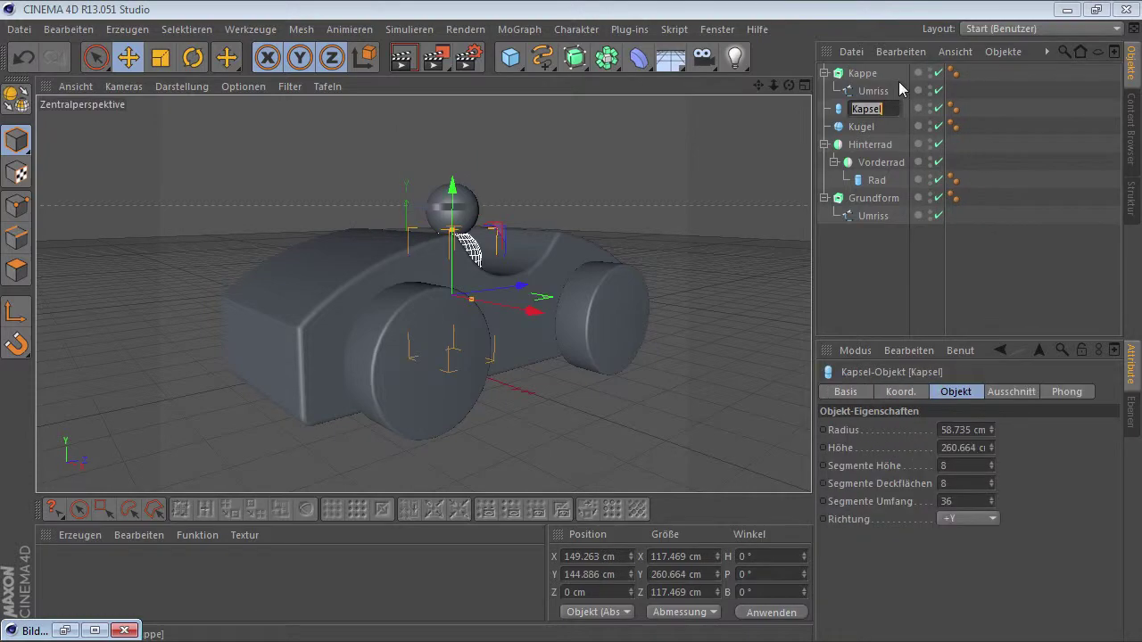
{"action": "type", "text": "Figur"}
{"action": "key", "text": "Tab"}
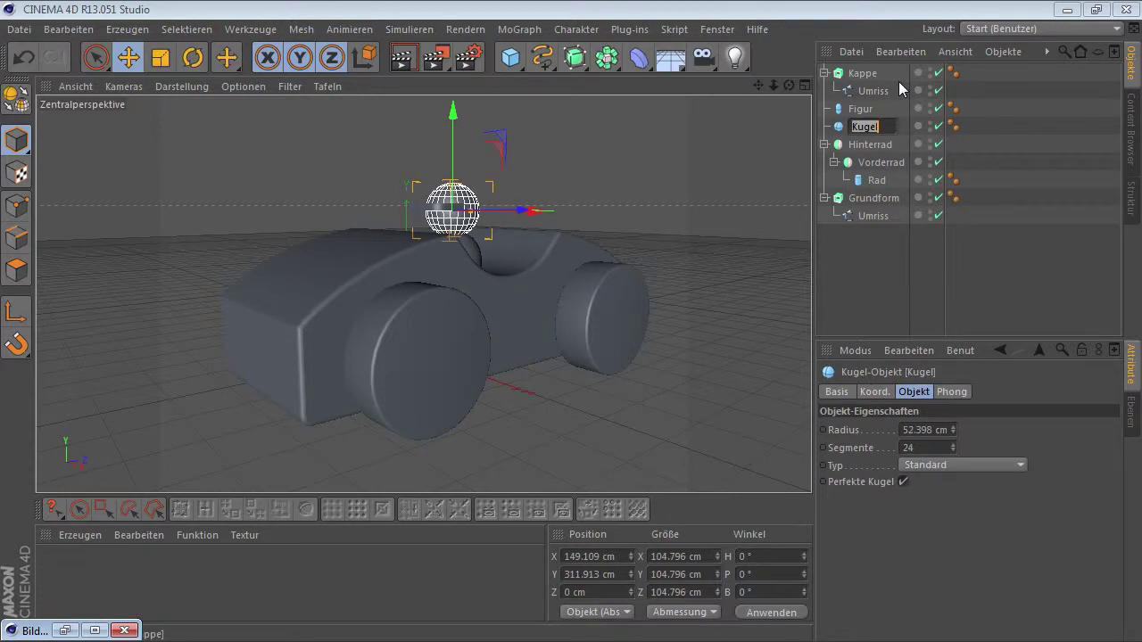
{"action": "type", "text": "Kopf"}
{"action": "key", "text": "Return"}
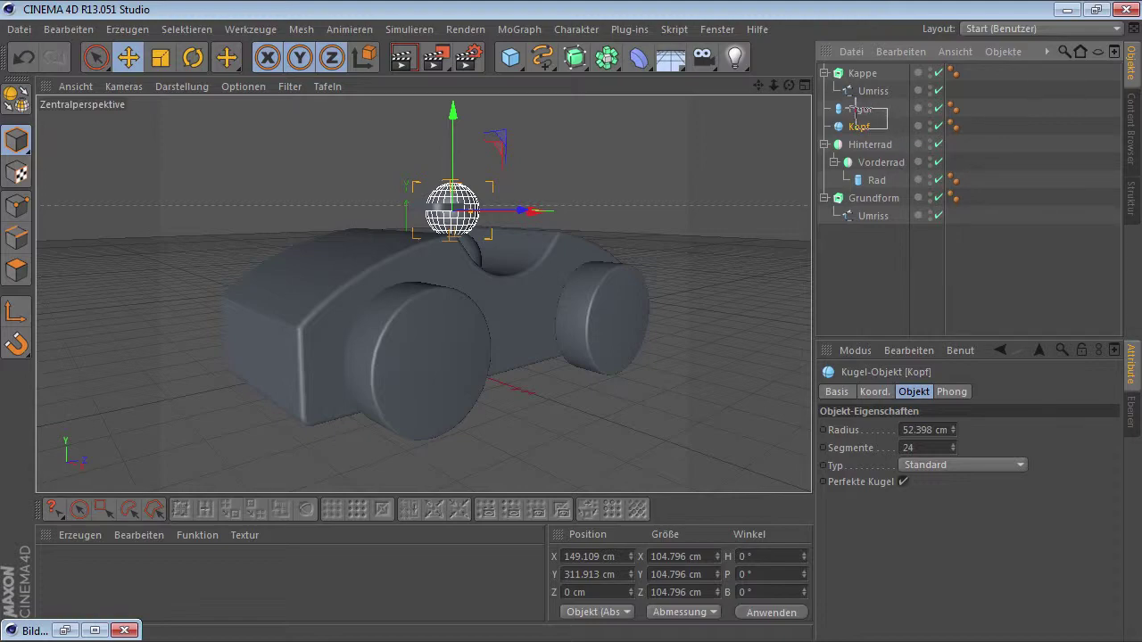
{"action": "left_click_drag", "start_coordinate": [854, 126], "coordinate": [855, 78]}
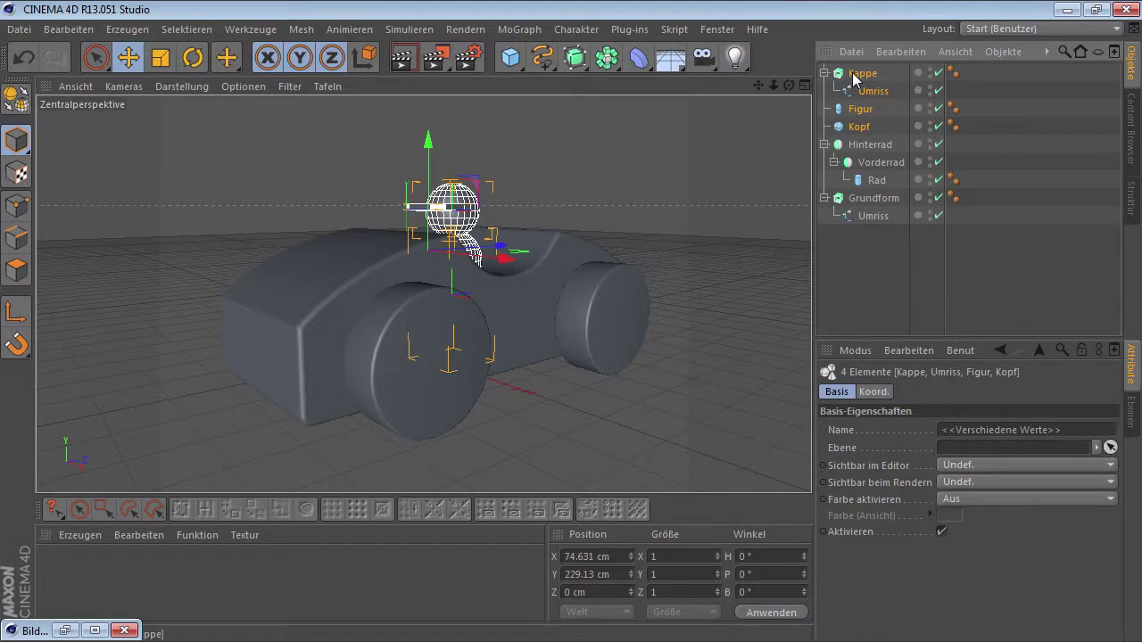
{"action": "left_click", "coordinate": [1003, 50]}
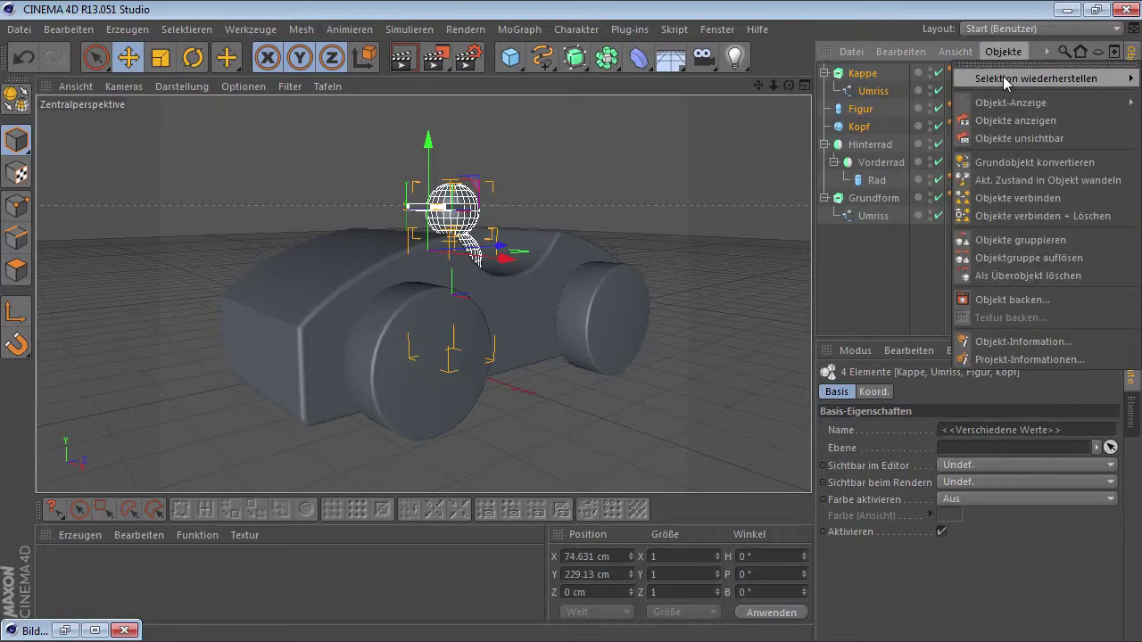
Step: Group Kappe, Umriss, Figur and Kopf under a new null named Figur
{"action": "left_click", "coordinate": [1005, 238]}
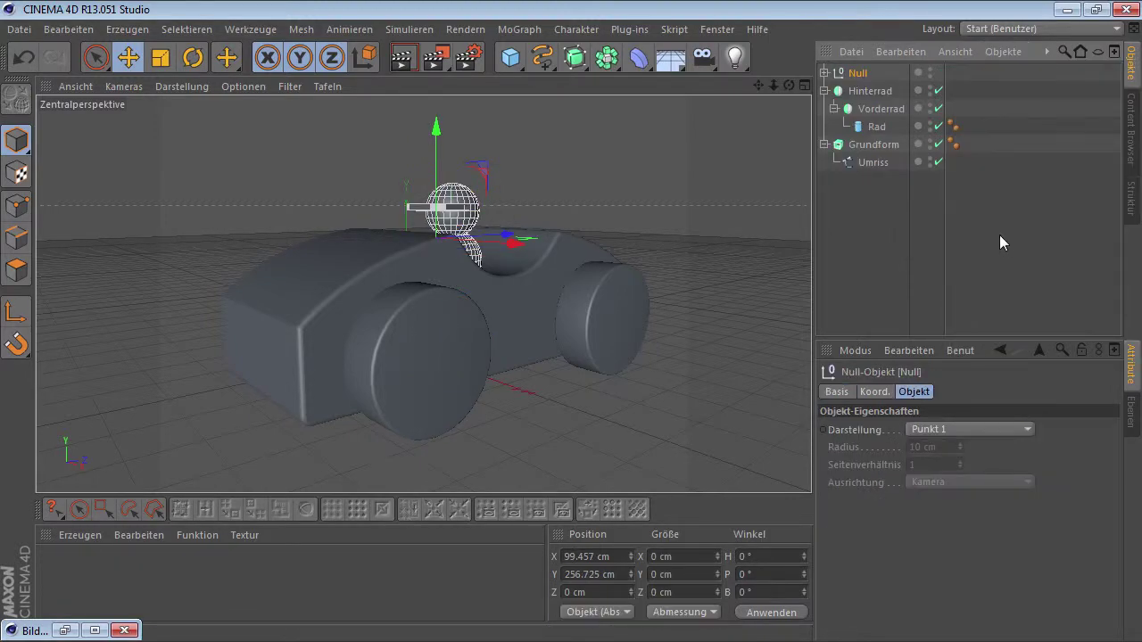
{"action": "double_click", "coordinate": [859, 73]}
{"action": "type", "text": "Figur"}
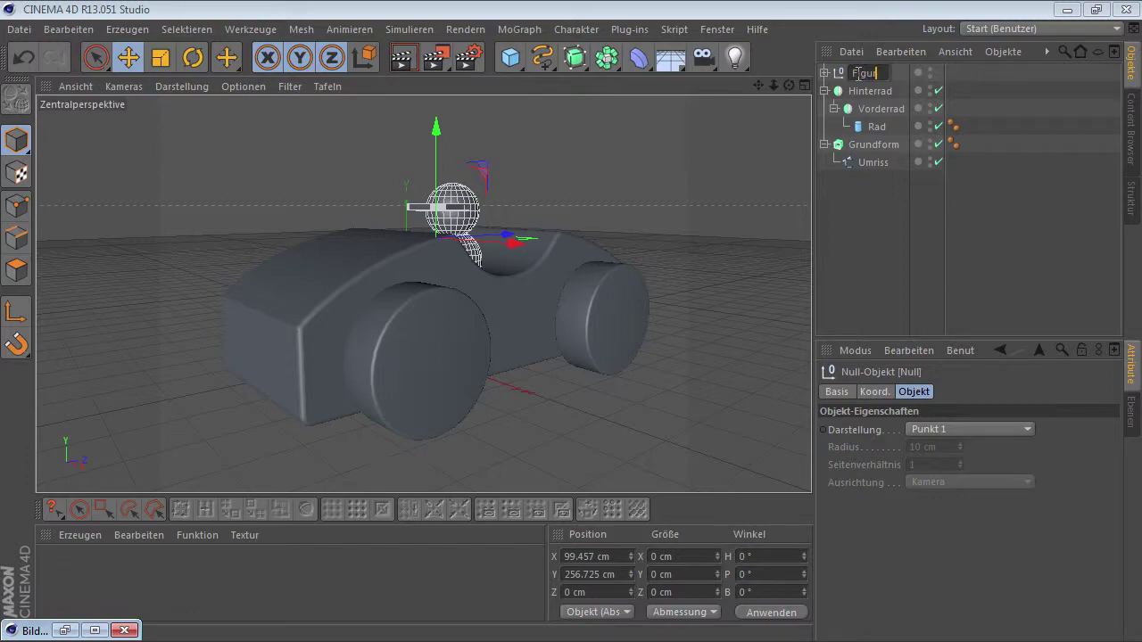
{"action": "key", "text": "Return"}
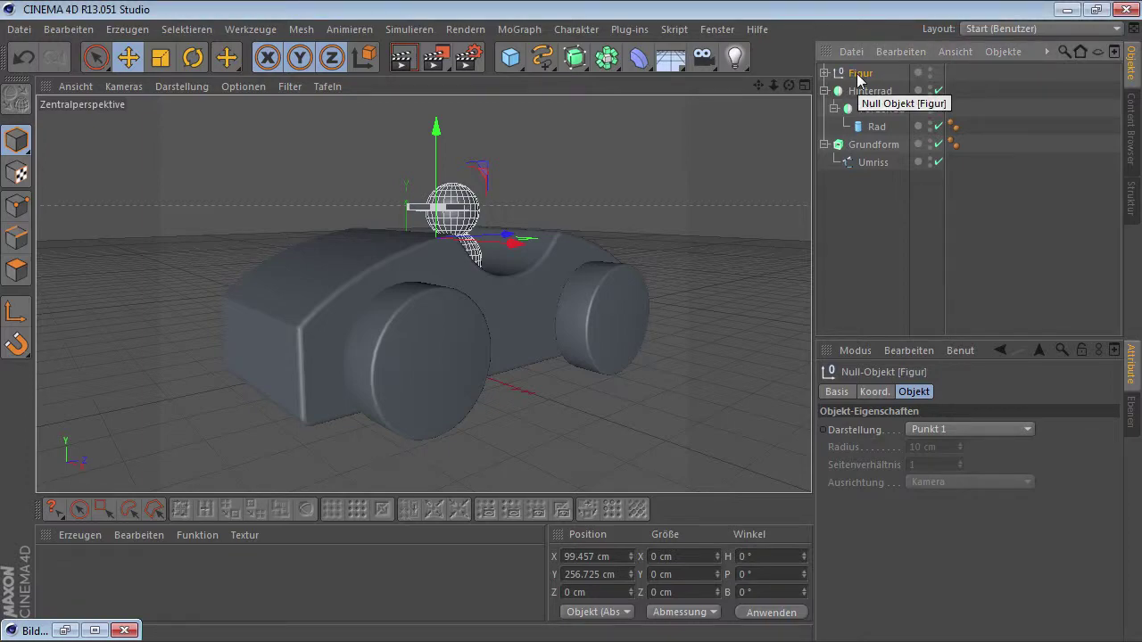
{"action": "left_click", "coordinate": [873, 186]}
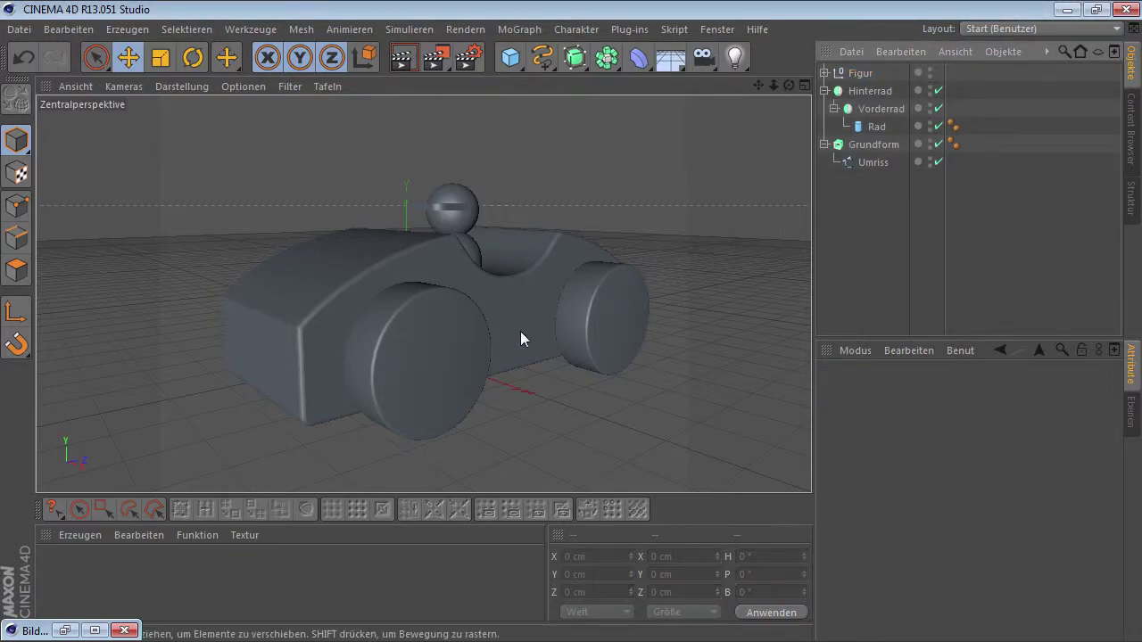
Step: Zoom the reference render onto the driver's head and cap, and orbit to a frontal view of Grundform
{"action": "left_click", "coordinate": [62, 630]}
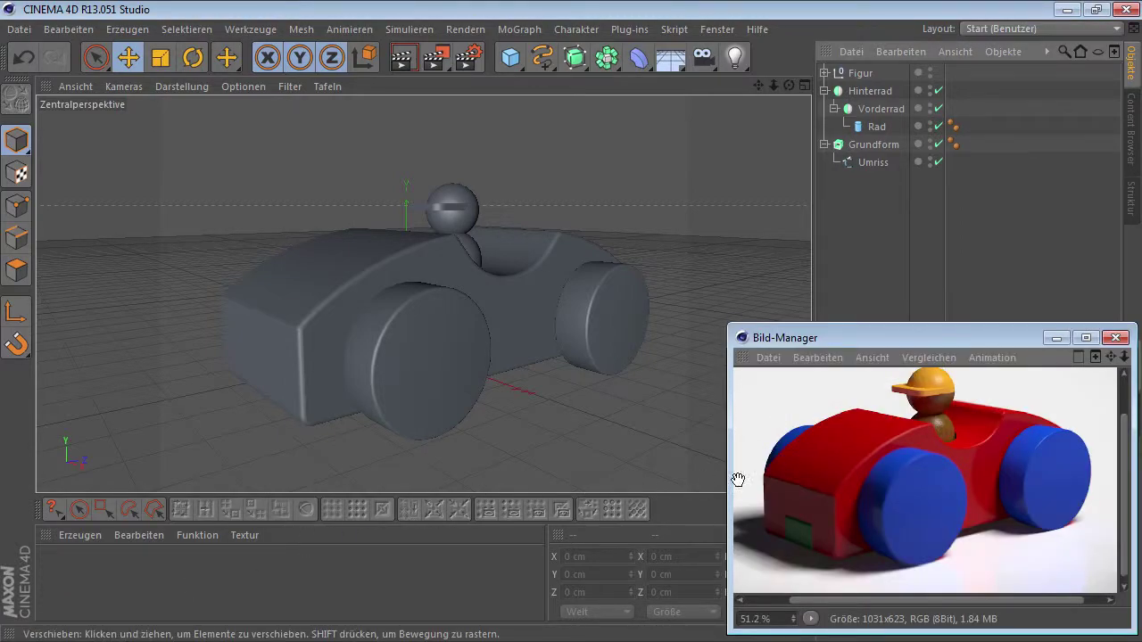
{"action": "scroll", "coordinate": [945, 431], "scroll_direction": "up", "scroll_amount": 2}
{"action": "scroll", "coordinate": [945, 431], "scroll_direction": "up", "scroll_amount": 2}
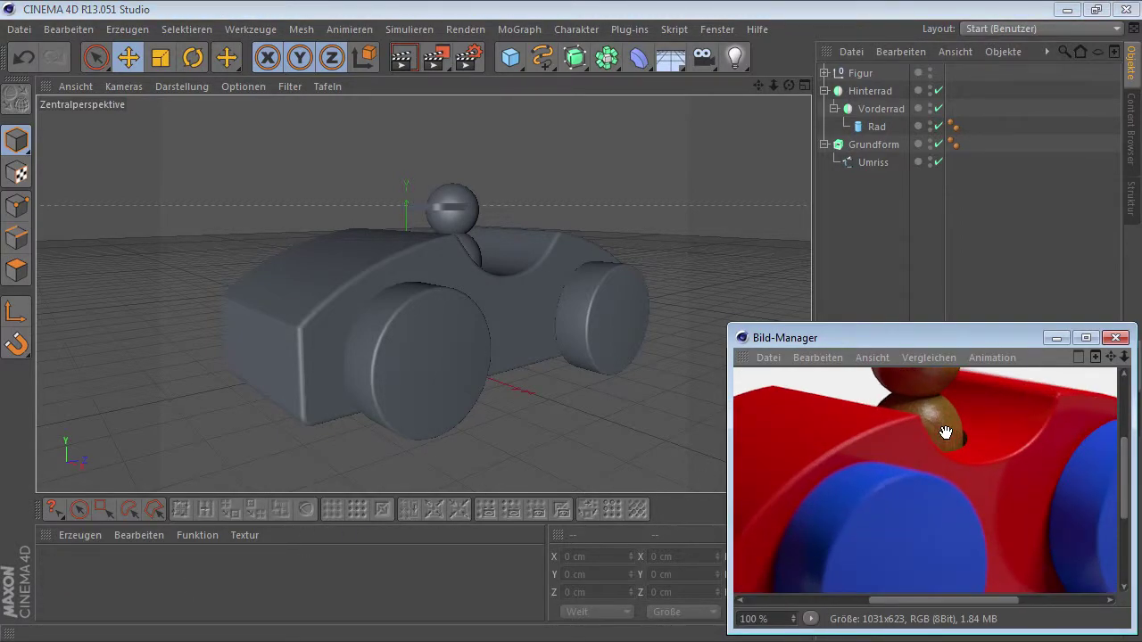
{"action": "left_click_drag", "start_coordinate": [946, 437], "coordinate": [955, 491]}
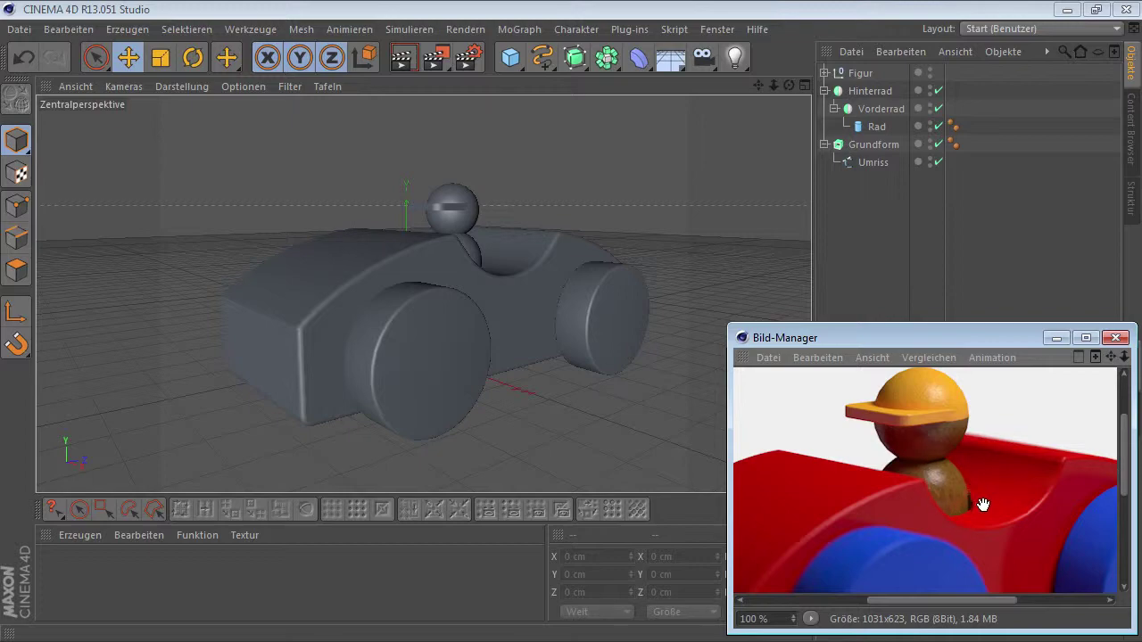
{"action": "left_click_drag", "start_coordinate": [982, 506], "coordinate": [984, 479]}
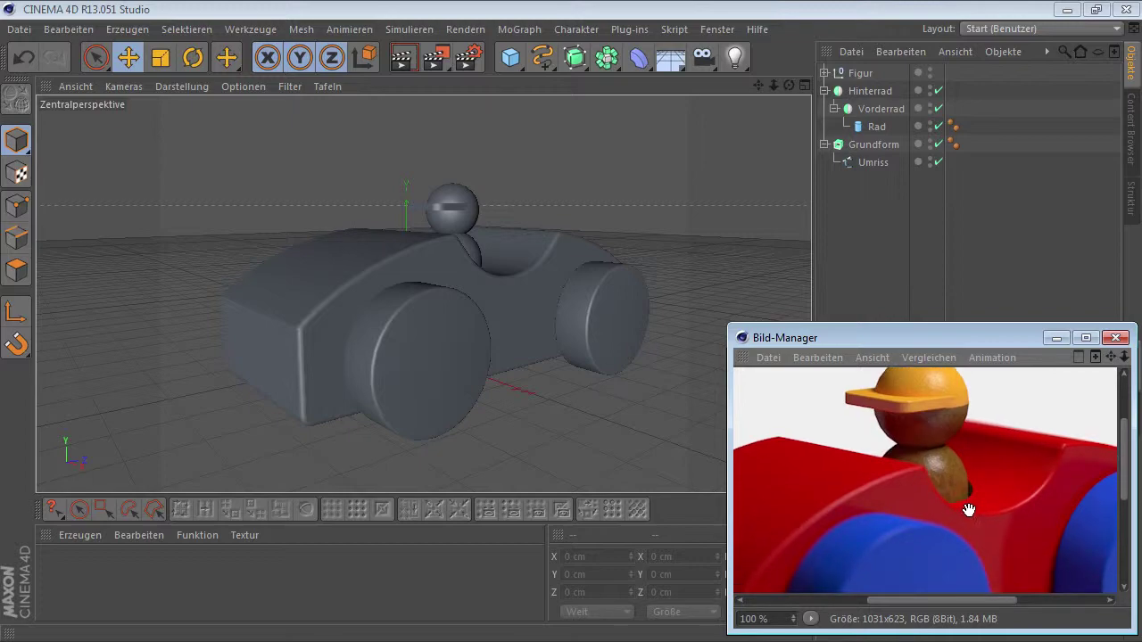
{"action": "mouse_move", "coordinate": [505, 280]}
{"action": "left_mouse_down", "text": "alt"}
{"action": "mouse_move", "coordinate": [545, 242]}
{"action": "mouse_move", "coordinate": [477, 277]}
{"action": "mouse_move", "coordinate": [467, 332]}
{"action": "left_mouse_up", "text": "alt"}
{"action": "left_click", "coordinate": [468, 306]}
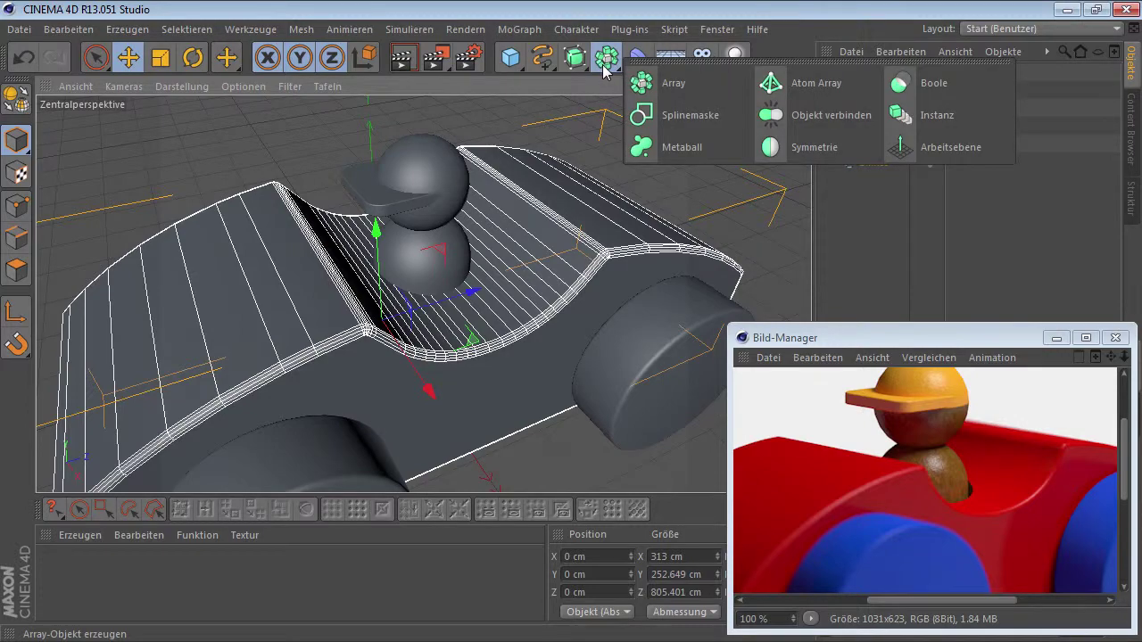
Step: Add a Boole object containing Grundform and expand the Figur group
{"action": "left_click", "coordinate": [916, 89]}
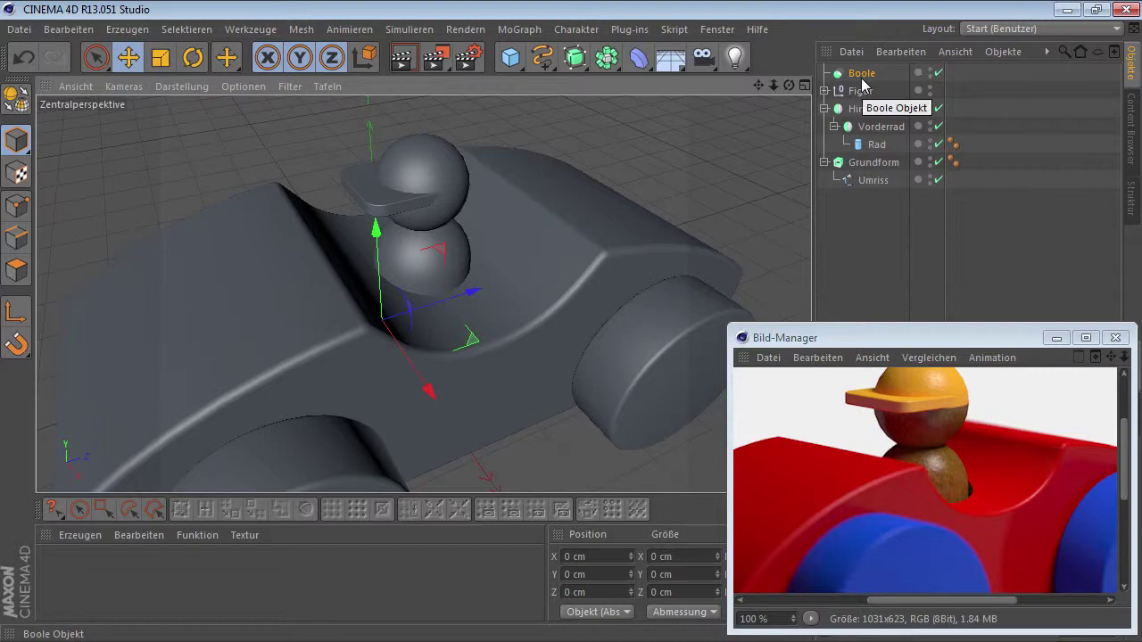
{"action": "mouse_move", "coordinate": [861, 165]}
{"action": "left_mouse_down"}
{"action": "mouse_move", "coordinate": [878, 132]}
{"action": "mouse_move", "coordinate": [861, 75]}
{"action": "left_mouse_up"}
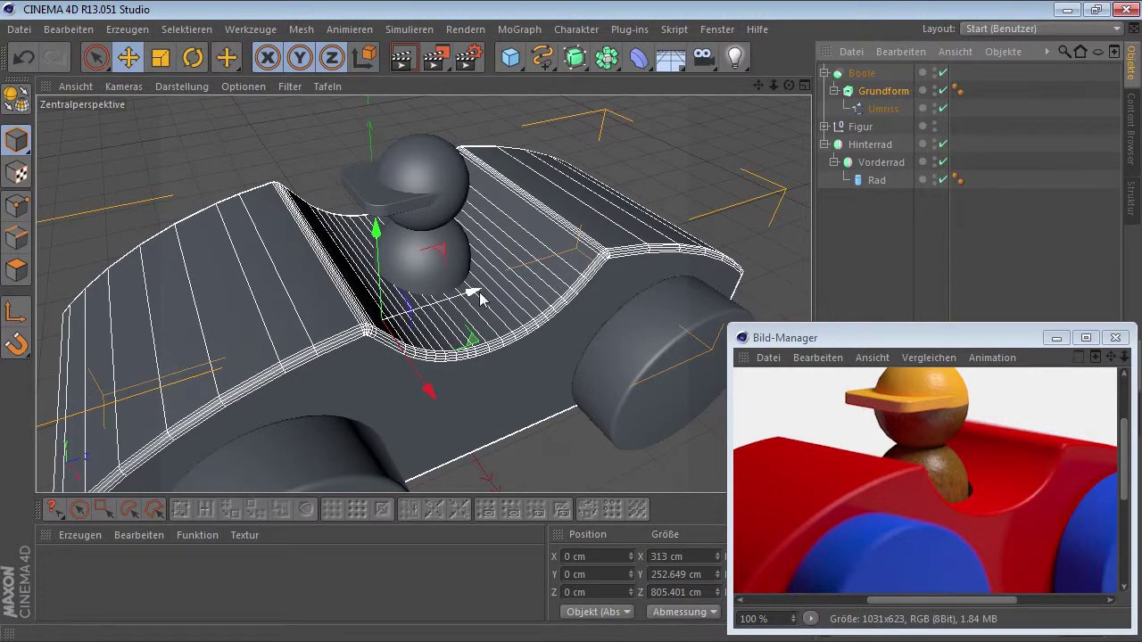
{"action": "left_click", "coordinate": [420, 257]}
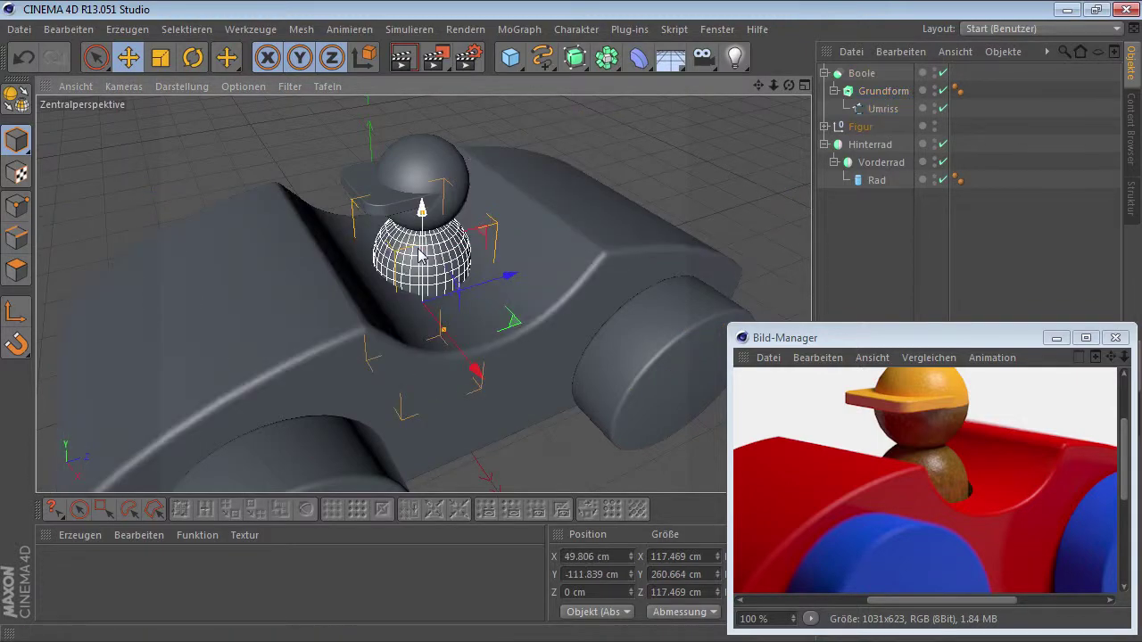
{"action": "left_click", "coordinate": [825, 125]}
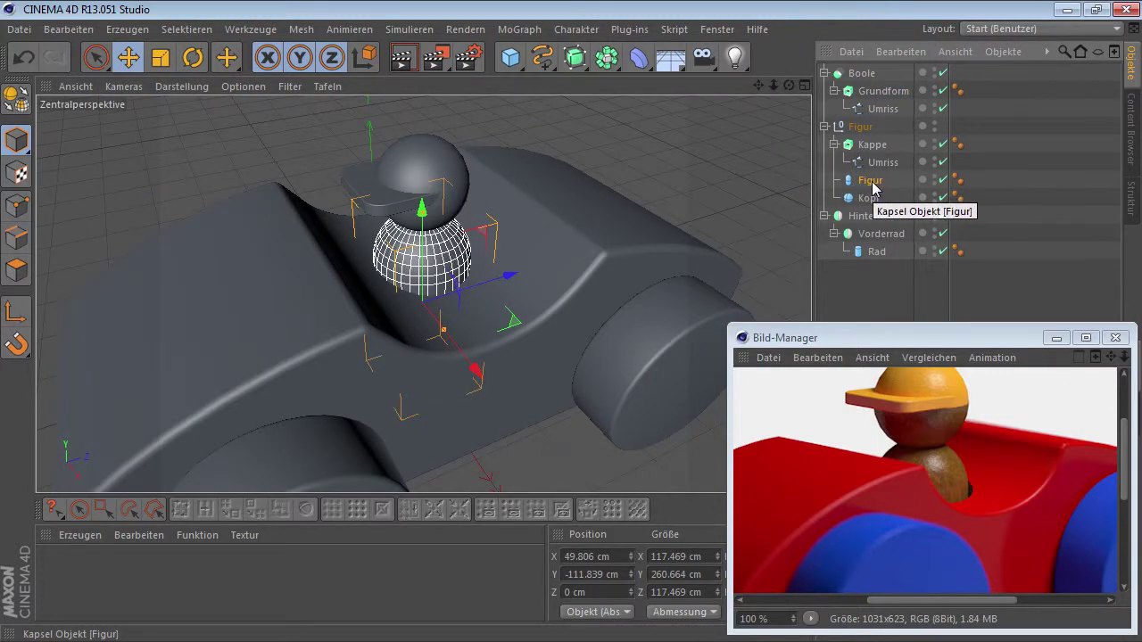
Step: Copy the Figur capsule, widen it slightly, and place it below Grundform in the Boole
{"action": "mouse_move", "coordinate": [870, 180]}
{"action": "left_mouse_down"}
{"action": "mouse_move", "coordinate": [853, 123]}
{"action": "mouse_move", "coordinate": [862, 73]}
{"action": "left_mouse_up"}
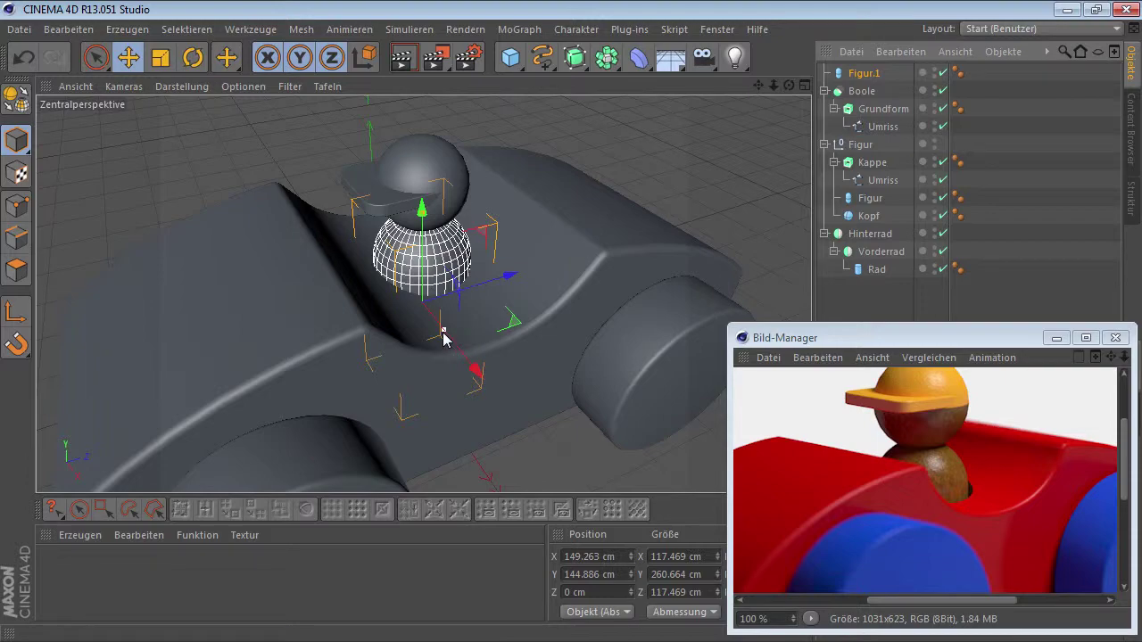
{"action": "left_click_drag", "start_coordinate": [443, 337], "coordinate": [447, 338]}
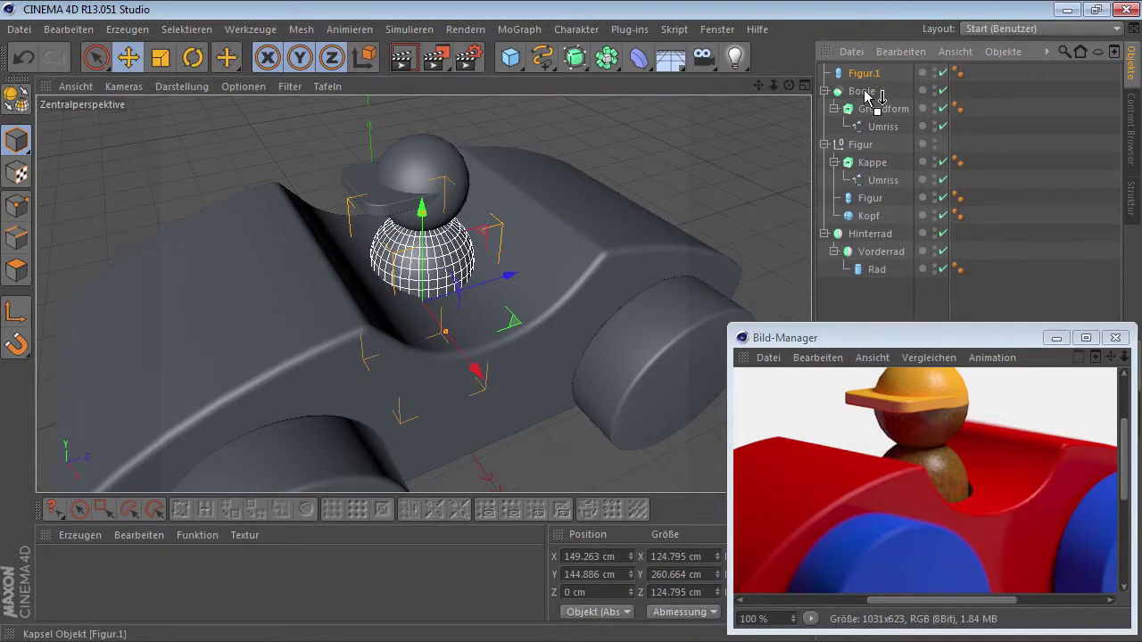
{"action": "left_click_drag", "start_coordinate": [862, 101], "coordinate": [863, 94]}
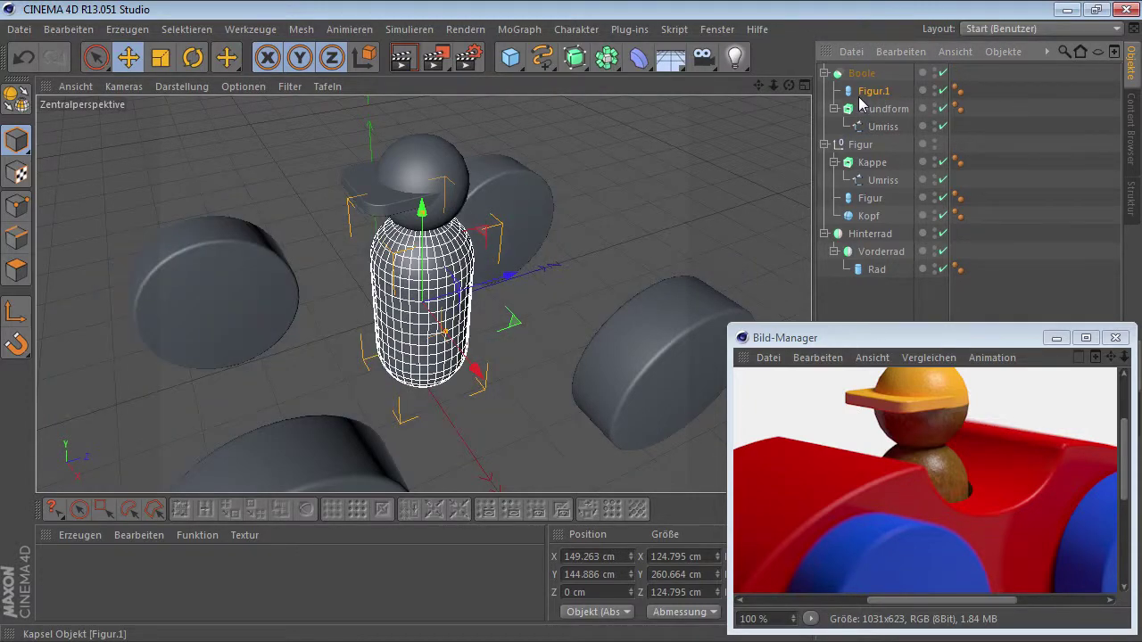
{"action": "left_click", "coordinate": [878, 110]}
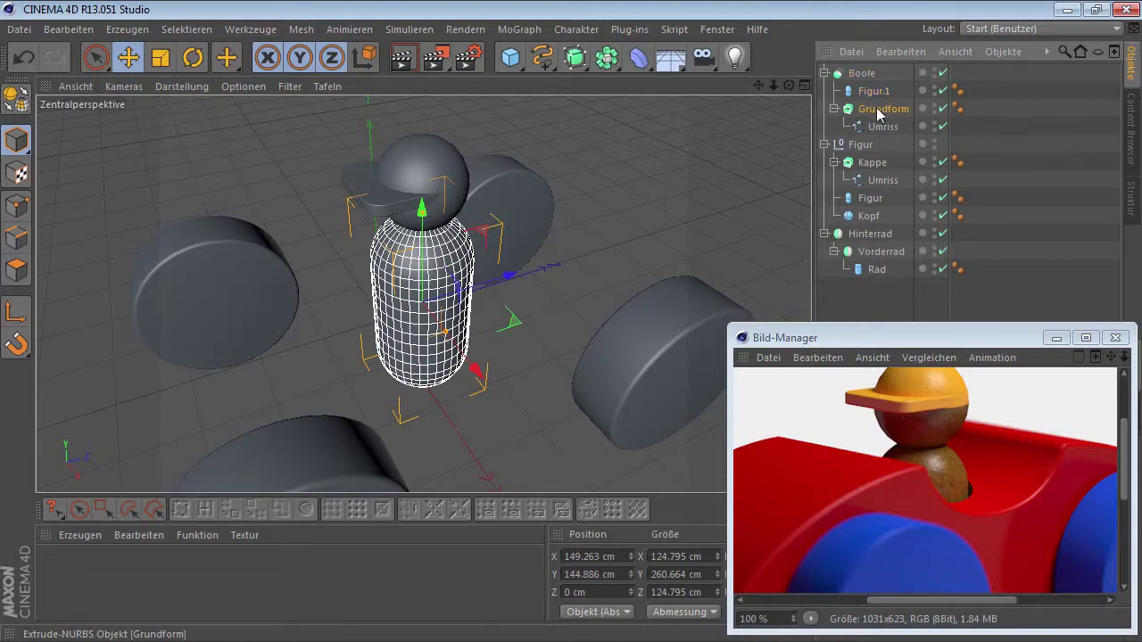
{"action": "left_click_drag", "start_coordinate": [871, 90], "coordinate": [872, 90]}
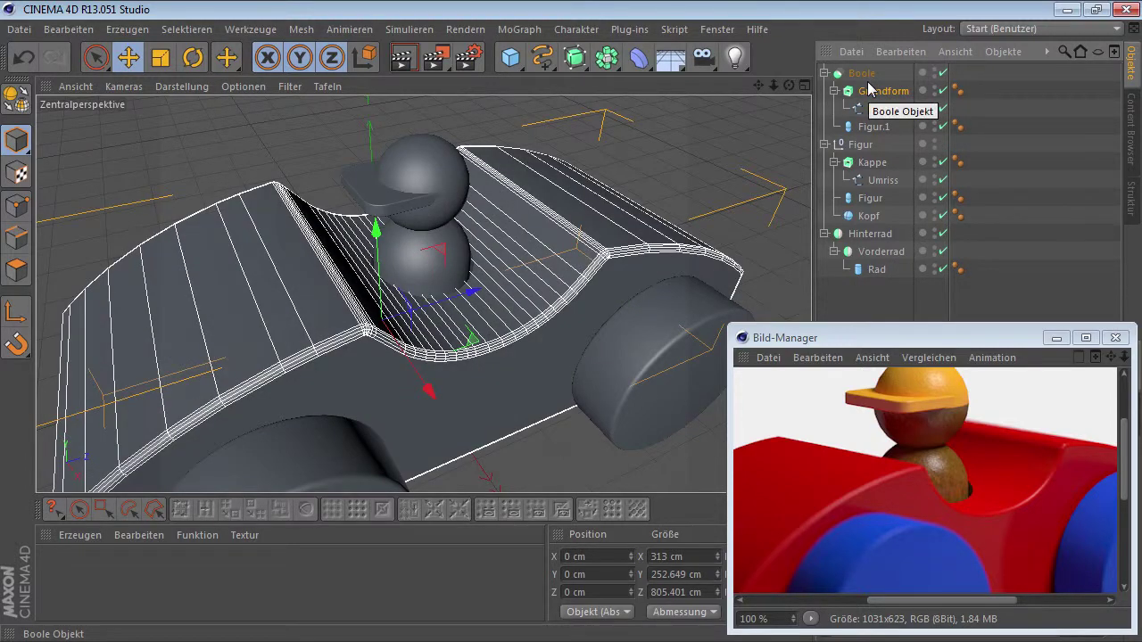
{"action": "left_click", "coordinate": [995, 90]}
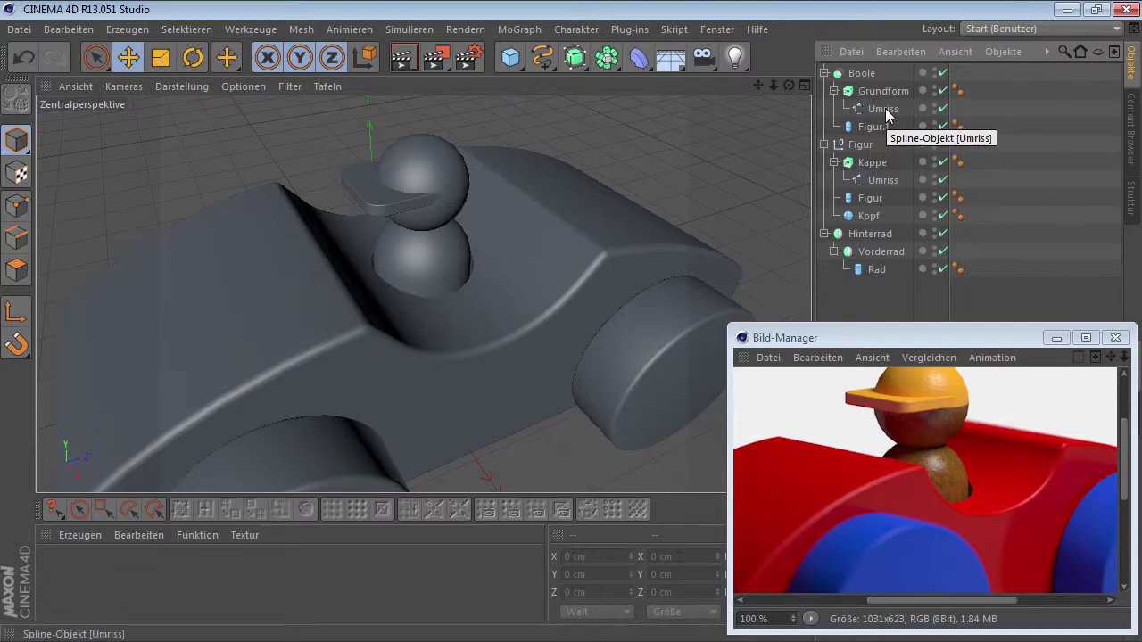
Step: Zoom in and orbit to inspect the seat cut around the driver's head
{"action": "scroll", "coordinate": [462, 293], "scroll_direction": "up", "scroll_amount": 3}
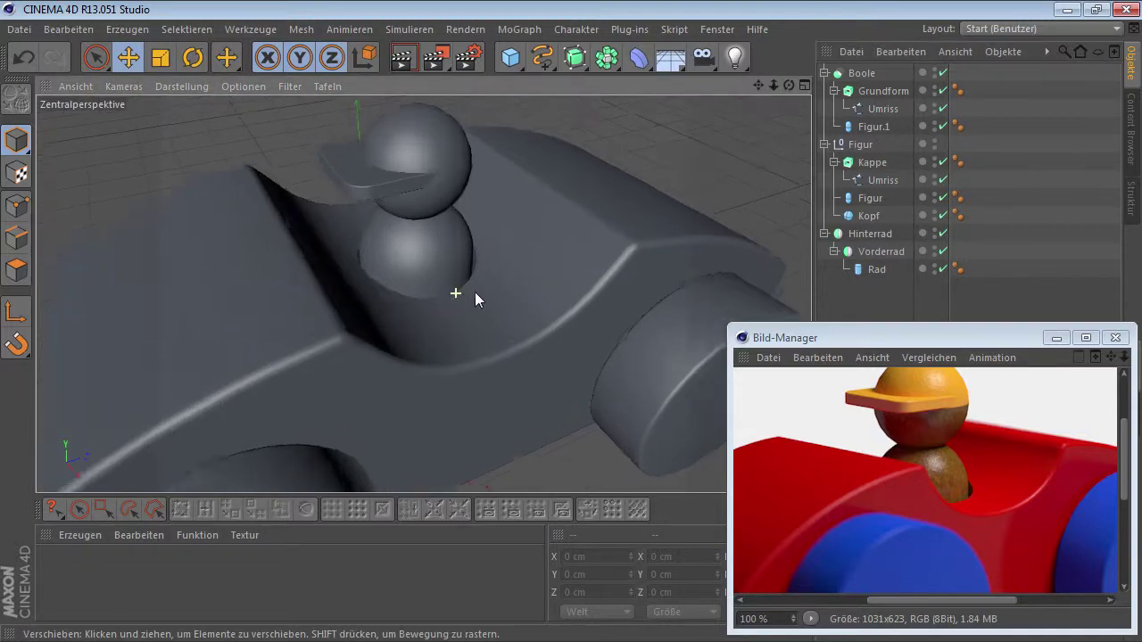
{"action": "scroll", "coordinate": [500, 281], "scroll_direction": "up", "scroll_amount": 3}
{"action": "scroll", "coordinate": [508, 268], "scroll_direction": "up", "scroll_amount": 3}
{"action": "scroll", "coordinate": [490, 304], "scroll_direction": "up", "scroll_amount": 3}
{"action": "scroll", "coordinate": [486, 387], "scroll_direction": "up", "scroll_amount": 2}
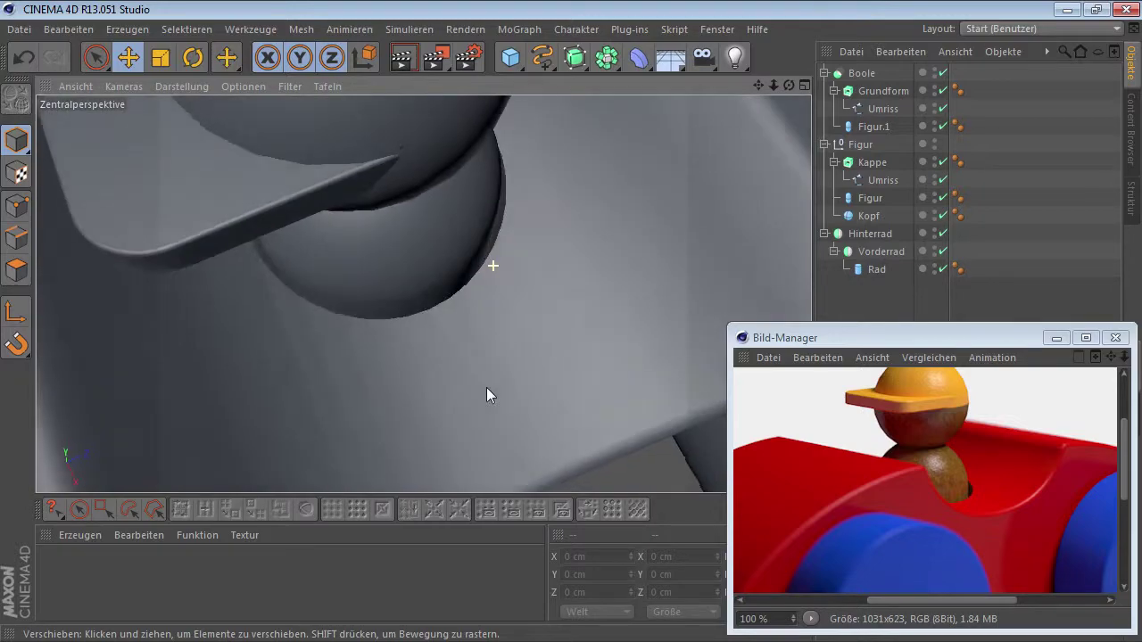
{"action": "scroll", "coordinate": [433, 349], "scroll_direction": "up", "scroll_amount": 2}
{"action": "scroll", "coordinate": [478, 295], "scroll_direction": "up", "scroll_amount": 2}
{"action": "left_click", "coordinate": [532, 243]}
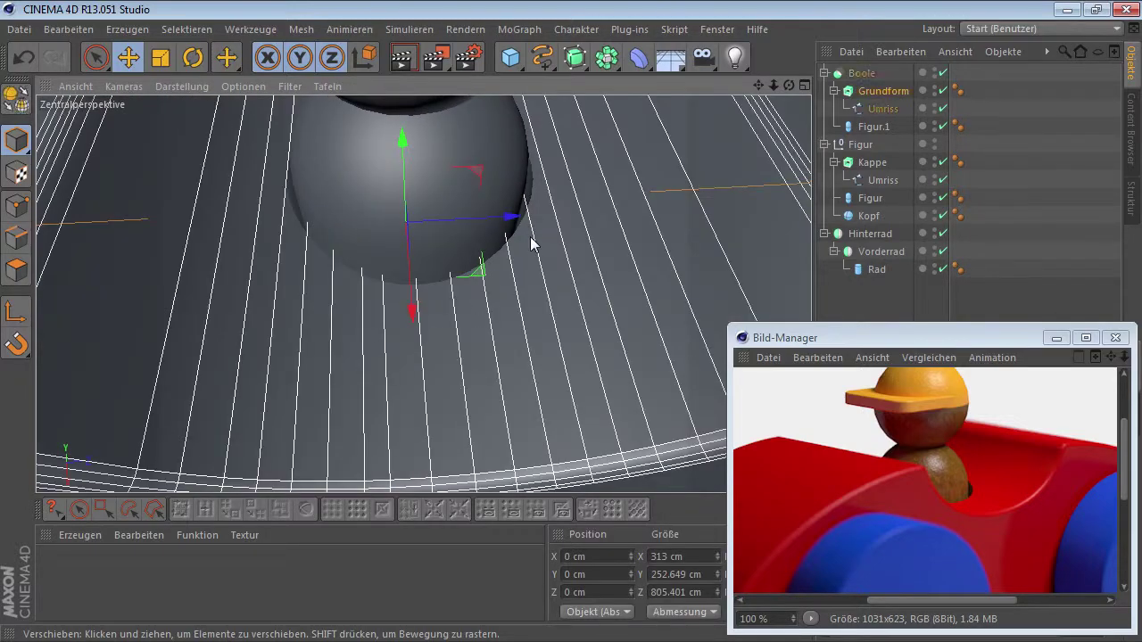
{"action": "left_click", "coordinate": [540, 190]}
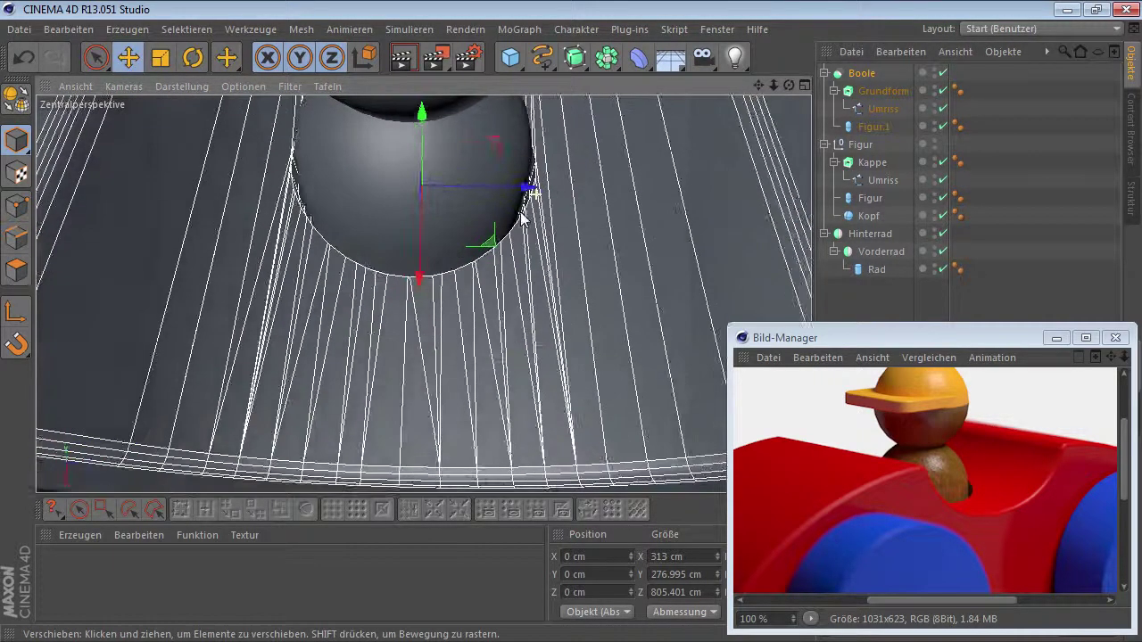
{"action": "mouse_move", "coordinate": [540, 190]}
{"action": "left_mouse_down", "text": "alt"}
{"action": "mouse_move", "coordinate": [411, 239]}
{"action": "mouse_move", "coordinate": [507, 239]}
{"action": "mouse_move", "coordinate": [502, 229]}
{"action": "mouse_move", "coordinate": [581, 184]}
{"action": "left_mouse_up", "text": "alt"}
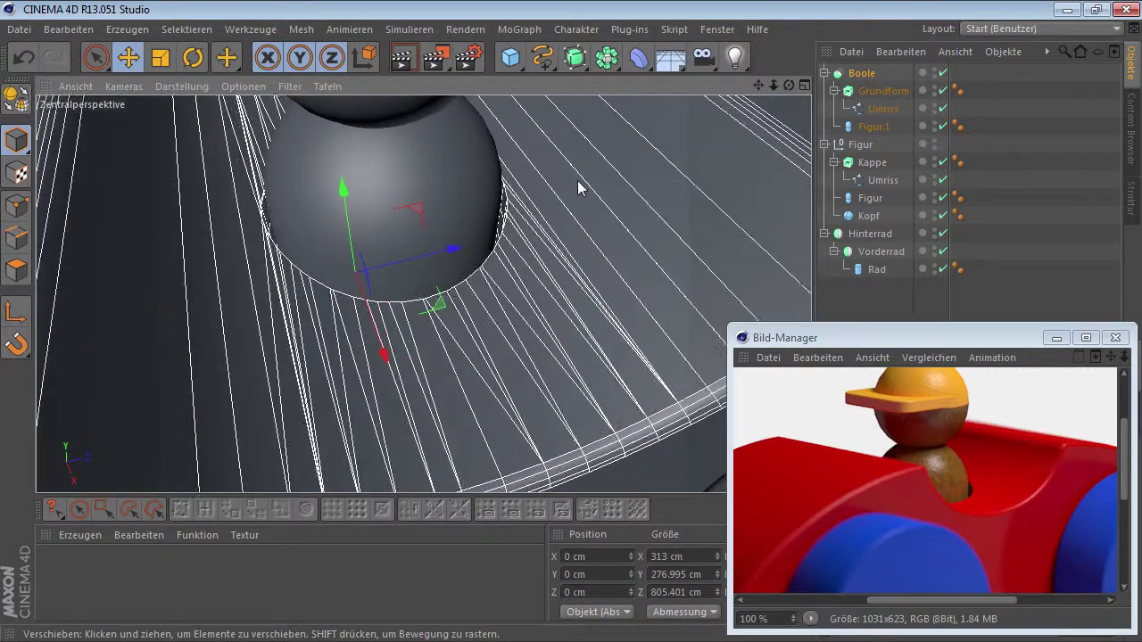
Step: Scale the Figur.1 cutting capsule up slightly, undoing a stray Z move
{"action": "left_click", "coordinate": [872, 141]}
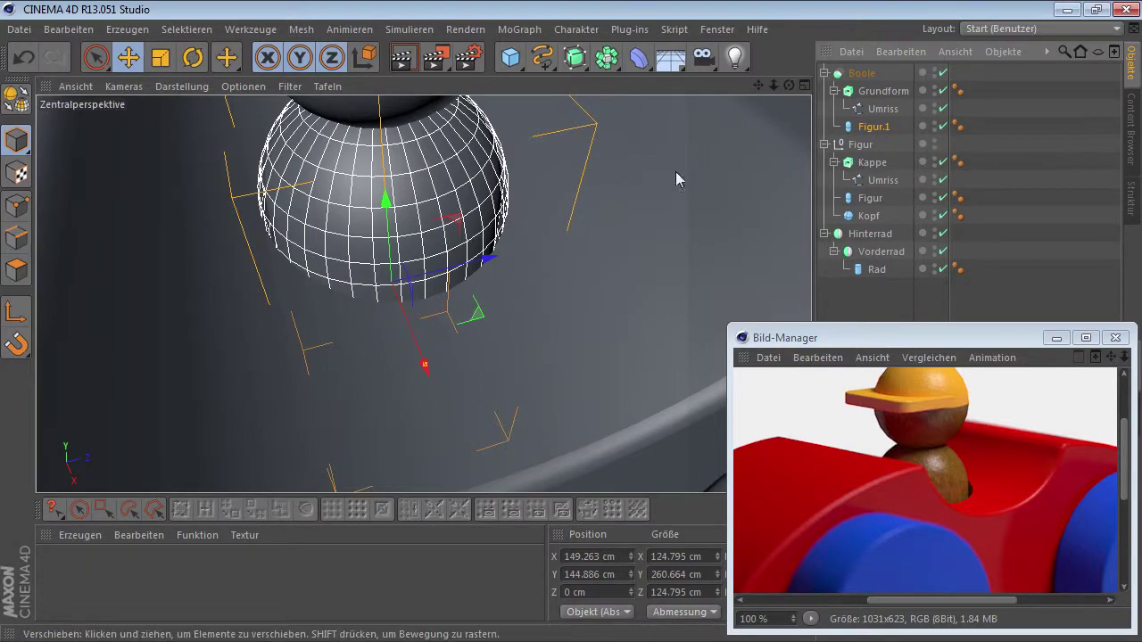
{"action": "mouse_move", "coordinate": [478, 259]}
{"action": "left_mouse_down"}
{"action": "mouse_move", "coordinate": [530, 269]}
{"action": "mouse_move", "coordinate": [495, 273]}
{"action": "left_mouse_up"}
{"action": "left_click", "coordinate": [22, 57]}
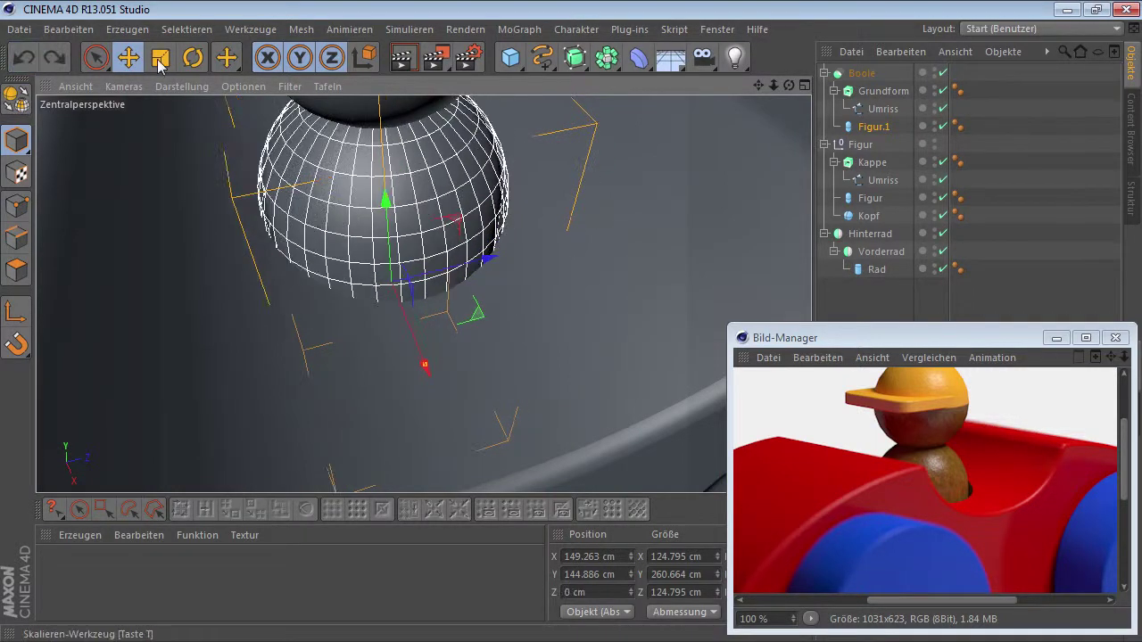
{"action": "left_click_drag", "start_coordinate": [573, 212], "coordinate": [610, 221]}
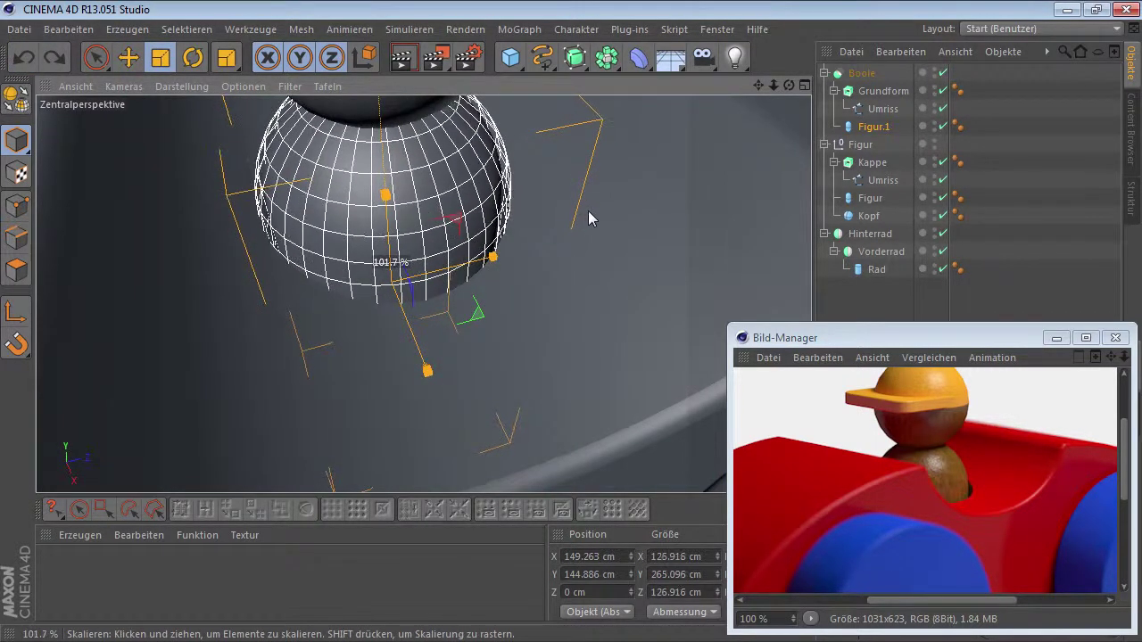
{"action": "left_click", "coordinate": [128, 57]}
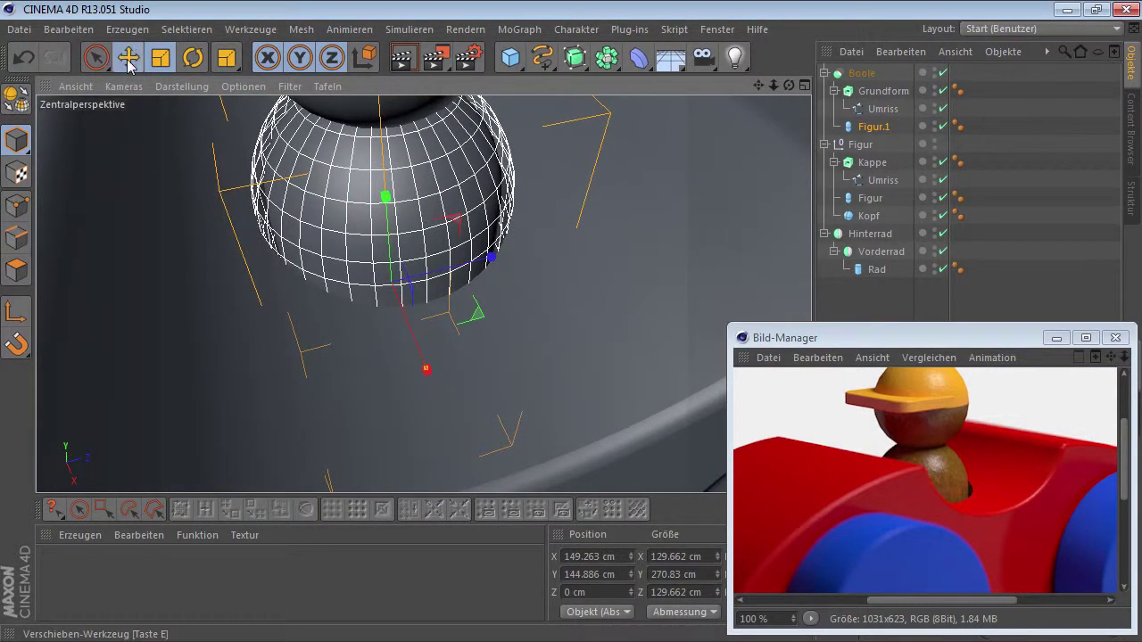
{"action": "left_click", "coordinate": [1003, 166]}
Step: Orbit around the whole car to inspect the seat hollow from rear and front
{"action": "mouse_move", "coordinate": [500, 269]}
{"action": "left_mouse_down", "text": "alt"}
{"action": "mouse_move", "coordinate": [520, 277]}
{"action": "mouse_move", "coordinate": [571, 251]}
{"action": "mouse_move", "coordinate": [564, 322]}
{"action": "mouse_move", "coordinate": [440, 275]}
{"action": "mouse_move", "coordinate": [459, 195]}
{"action": "mouse_move", "coordinate": [513, 143]}
{"action": "mouse_move", "coordinate": [441, 149]}
{"action": "mouse_move", "coordinate": [467, 171]}
{"action": "mouse_move", "coordinate": [488, 240]}
{"action": "mouse_move", "coordinate": [547, 185]}
{"action": "left_mouse_up", "text": "alt"}
{"action": "right_click_drag", "start_coordinate": [547, 184], "coordinate": [450, 248], "text": "alt"}
{"action": "mouse_move", "coordinate": [450, 249]}
{"action": "left_mouse_down", "text": "alt"}
{"action": "mouse_move", "coordinate": [475, 230]}
{"action": "mouse_move", "coordinate": [449, 246]}
{"action": "left_mouse_up", "text": "alt"}
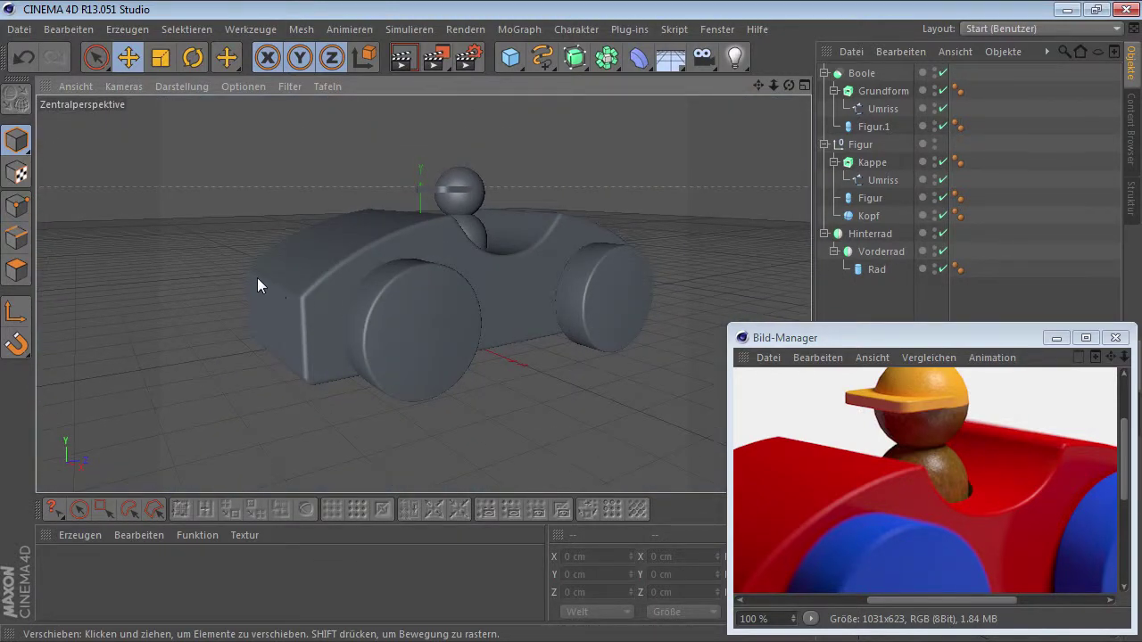
{"action": "scroll", "coordinate": [281, 291], "scroll_direction": "up", "scroll_amount": 2}
{"action": "scroll", "coordinate": [290, 289], "scroll_direction": "up", "scroll_amount": 2}
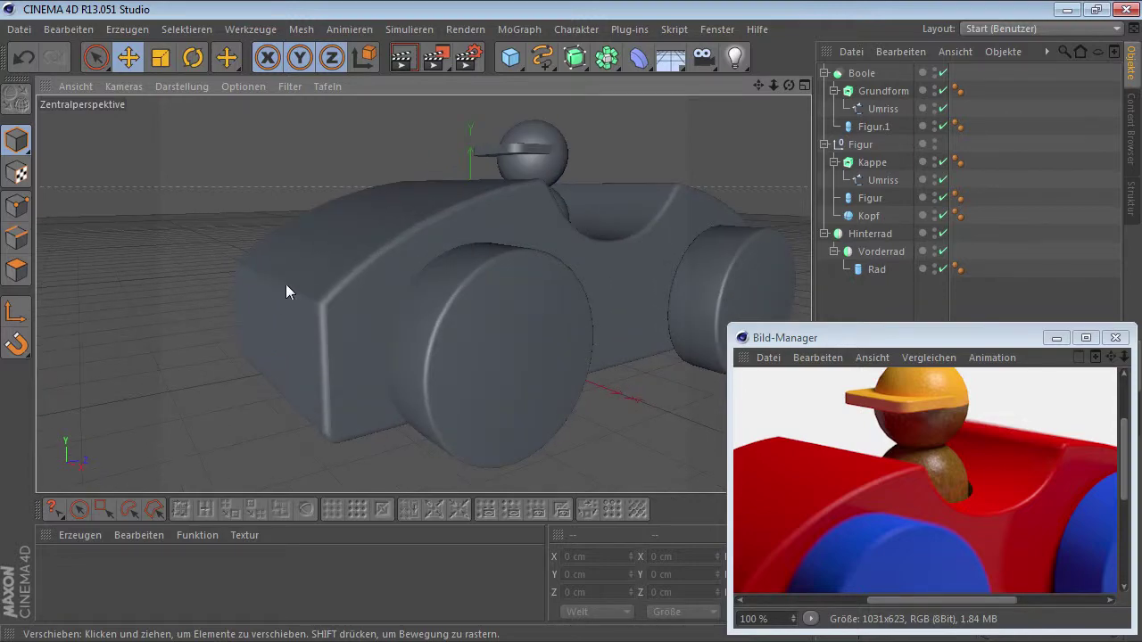
{"action": "mouse_move", "coordinate": [723, 237]}
{"action": "left_mouse_down", "text": "alt"}
{"action": "mouse_move", "coordinate": [559, 282]}
{"action": "mouse_move", "coordinate": [219, 282]}
{"action": "left_mouse_up", "text": "alt"}
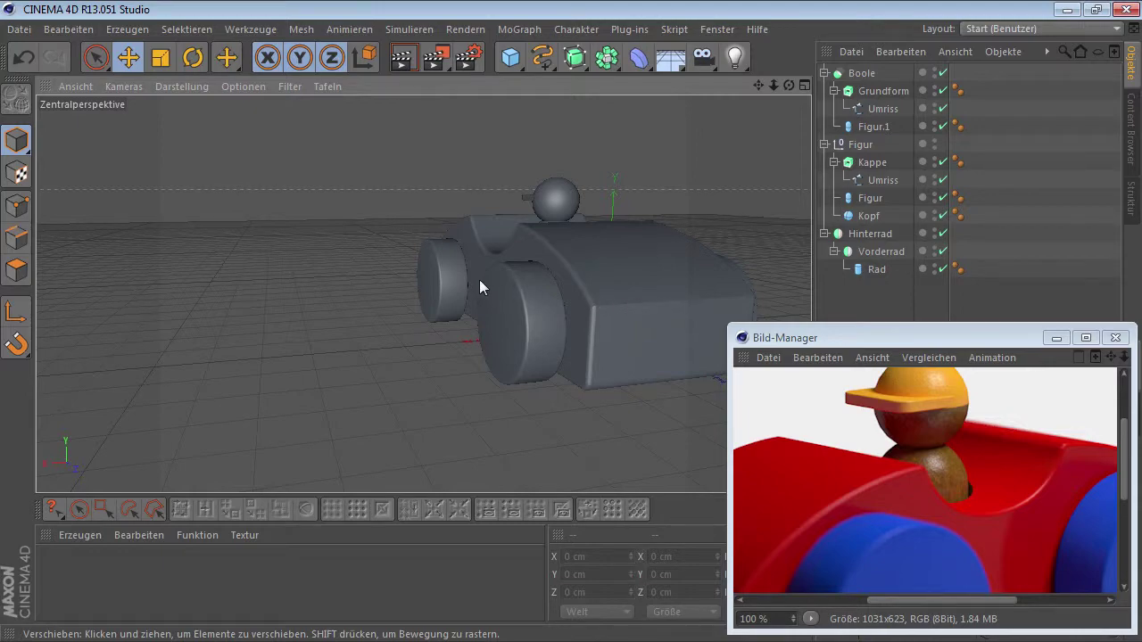
{"action": "mouse_move", "coordinate": [479, 280]}
{"action": "left_mouse_down", "text": "alt"}
{"action": "mouse_move", "coordinate": [705, 266]}
{"action": "mouse_move", "coordinate": [455, 260]}
{"action": "mouse_move", "coordinate": [472, 280]}
{"action": "left_mouse_up", "text": "alt"}
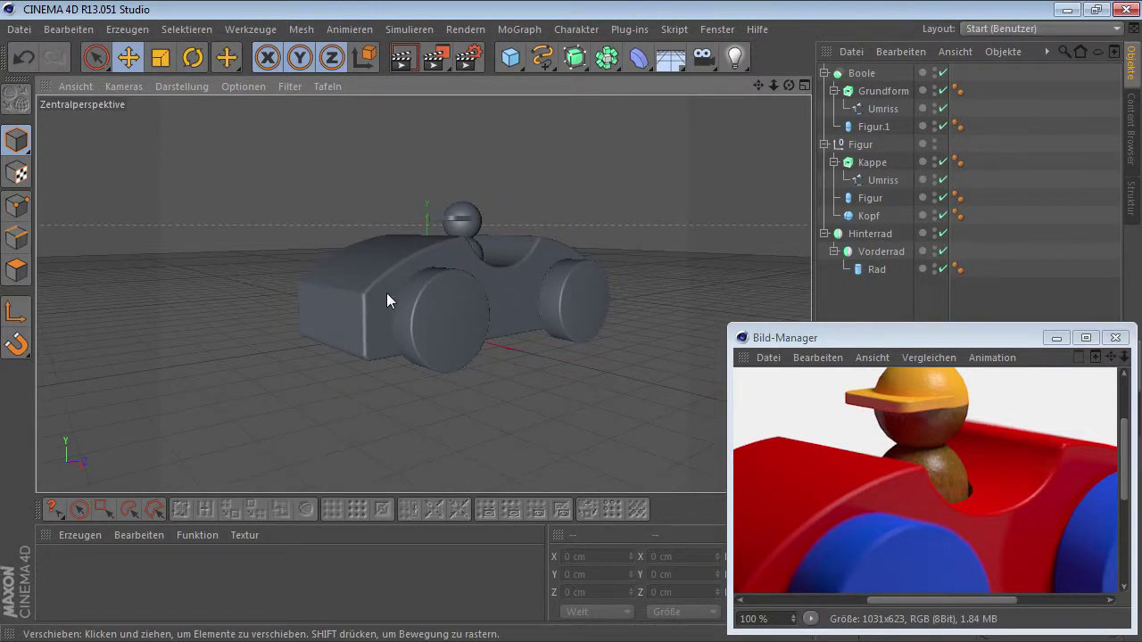
{"action": "scroll", "coordinate": [370, 294], "scroll_direction": "up", "scroll_amount": 2}
{"action": "scroll", "coordinate": [434, 281], "scroll_direction": "up", "scroll_amount": 3}
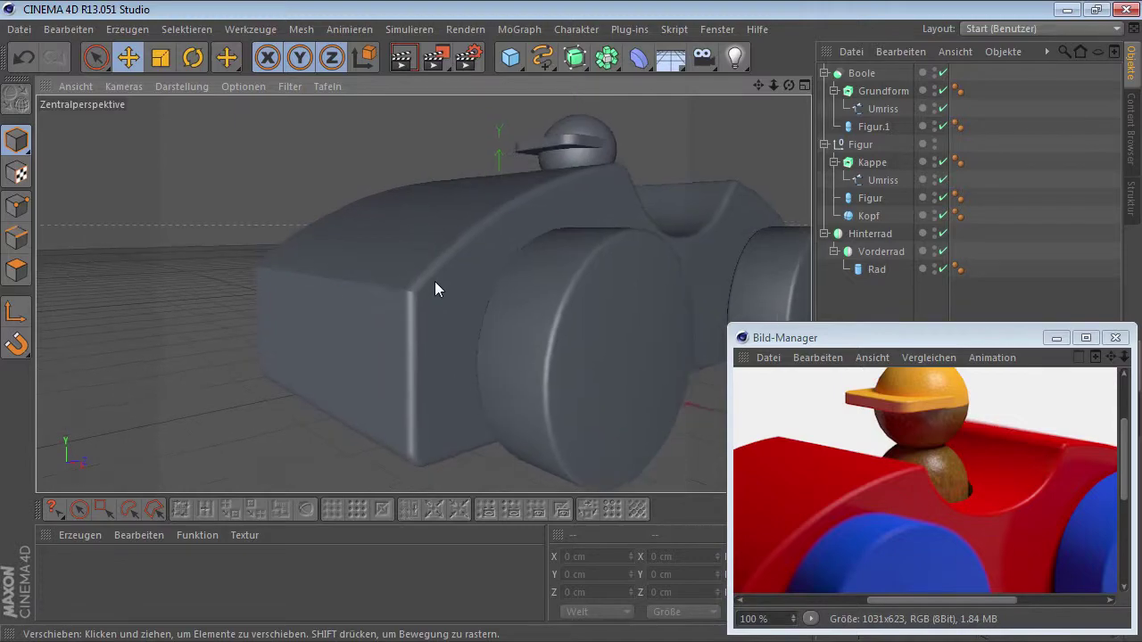
Step: Disable Grundform and move the Umriss spline's upper corner point down in Points mode
{"action": "left_click", "coordinate": [1056, 337]}
{"action": "left_click", "coordinate": [879, 108]}
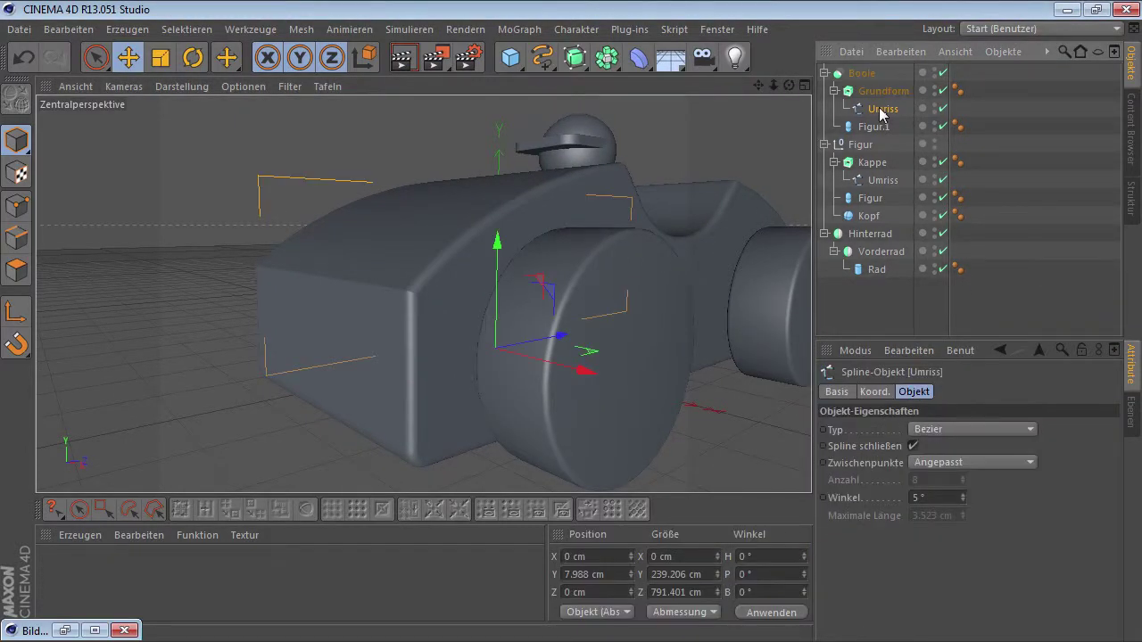
{"action": "left_click", "coordinate": [942, 91]}
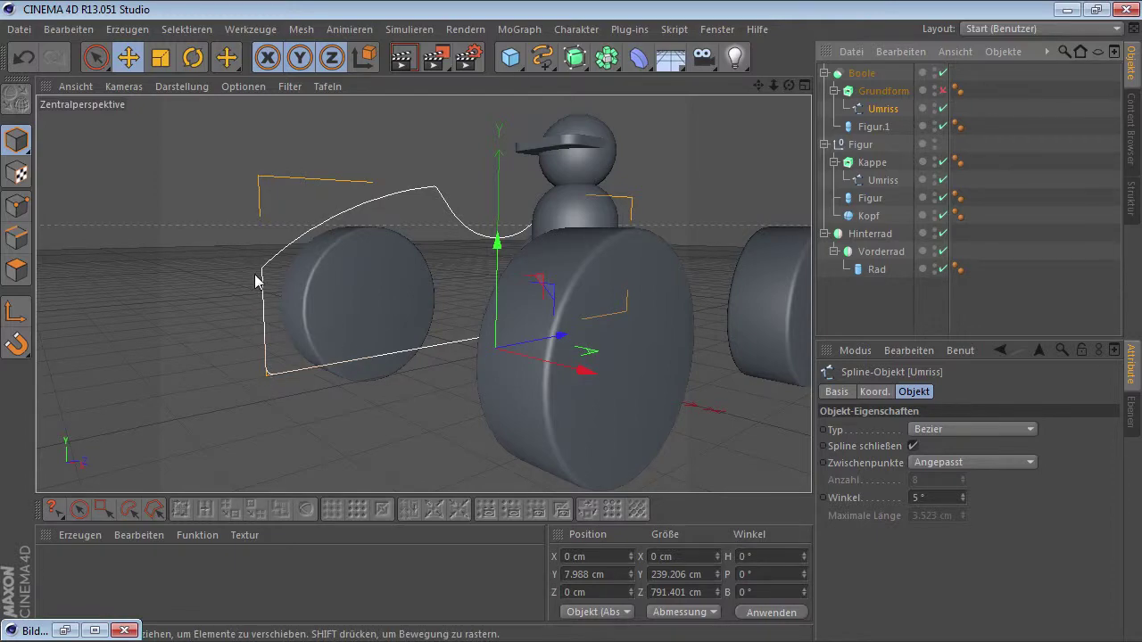
{"action": "right_click_drag", "start_coordinate": [254, 274], "coordinate": [502, 211], "text": "alt"}
{"action": "right_click_drag", "start_coordinate": [338, 237], "coordinate": [258, 205], "text": "alt"}
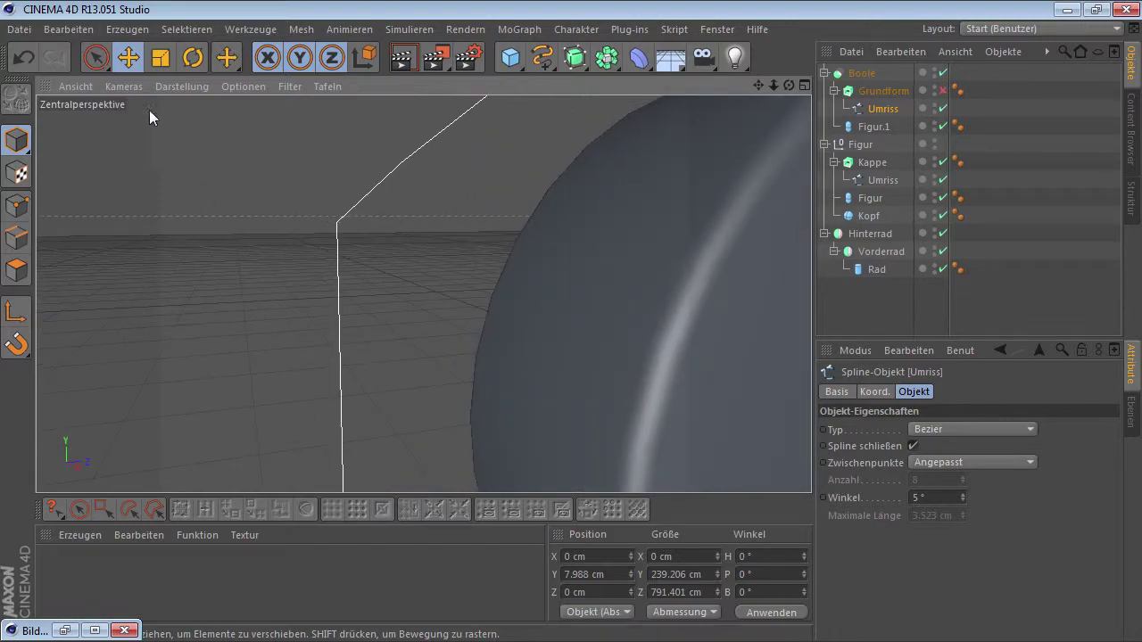
{"action": "left_click", "coordinate": [97, 58]}
{"action": "left_click", "coordinate": [20, 198]}
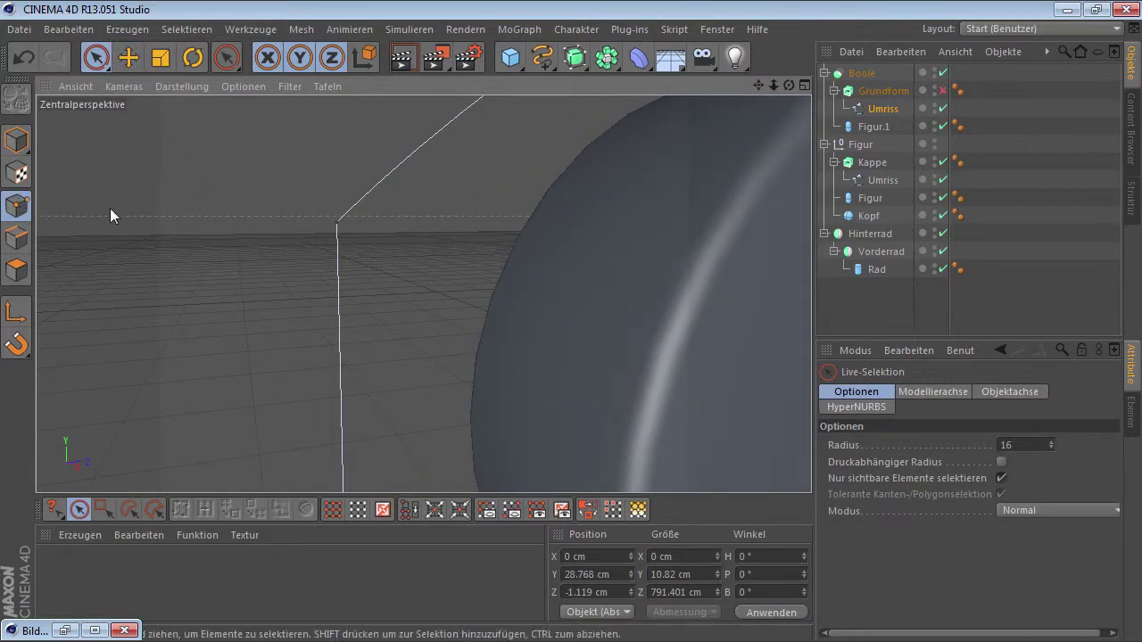
{"action": "left_click", "coordinate": [332, 221]}
{"action": "left_click_drag", "start_coordinate": [388, 262], "coordinate": [406, 338]}
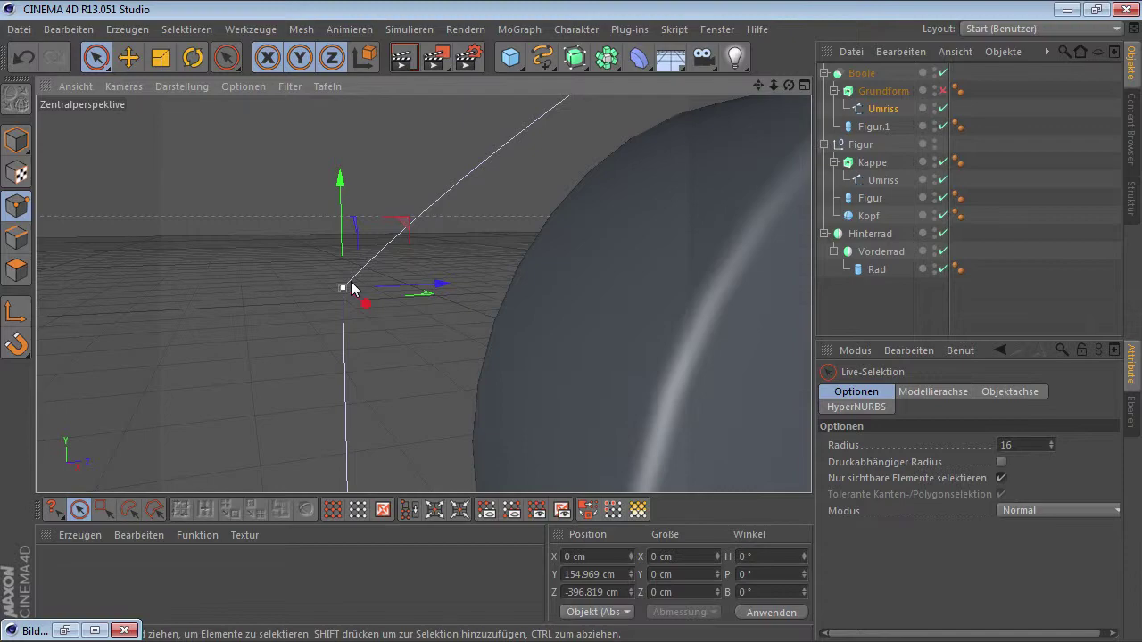
Step: Try beveling the corner with a 7.5 cm radius, then undo the bevel
{"action": "right_click", "coordinate": [455, 250]}
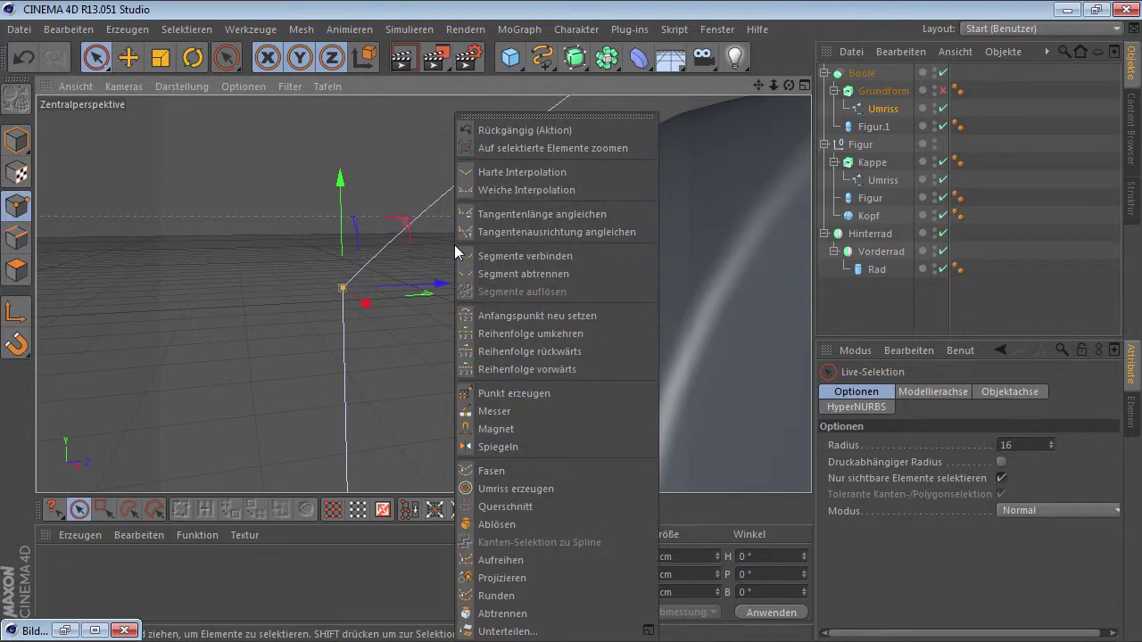
{"action": "left_click", "coordinate": [506, 470]}
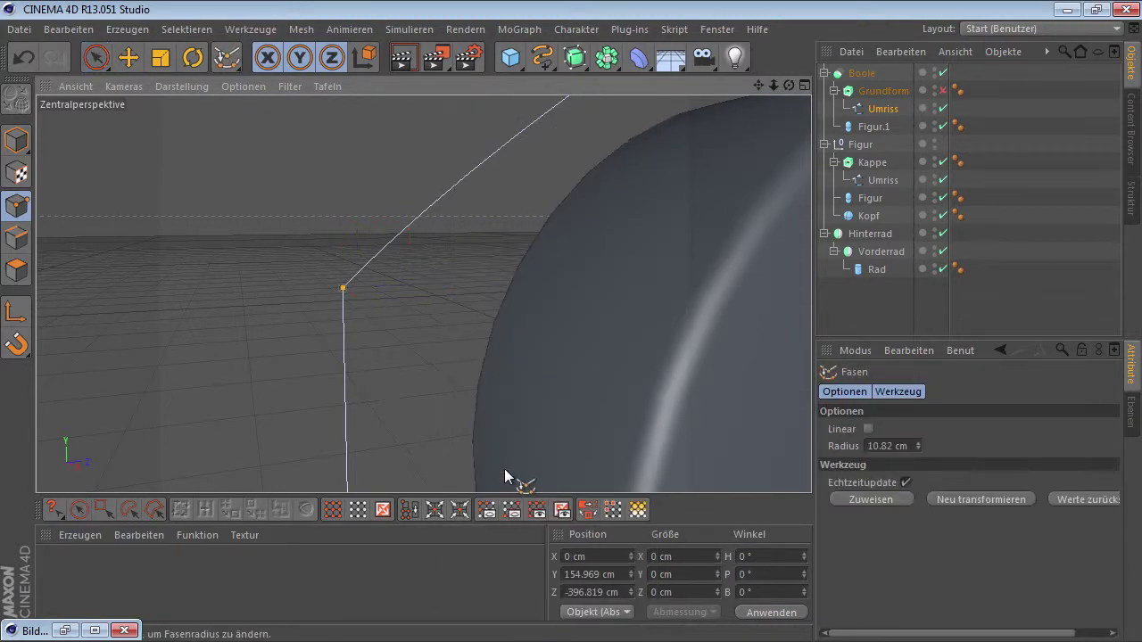
{"action": "left_click_drag", "start_coordinate": [443, 299], "coordinate": [473, 299]}
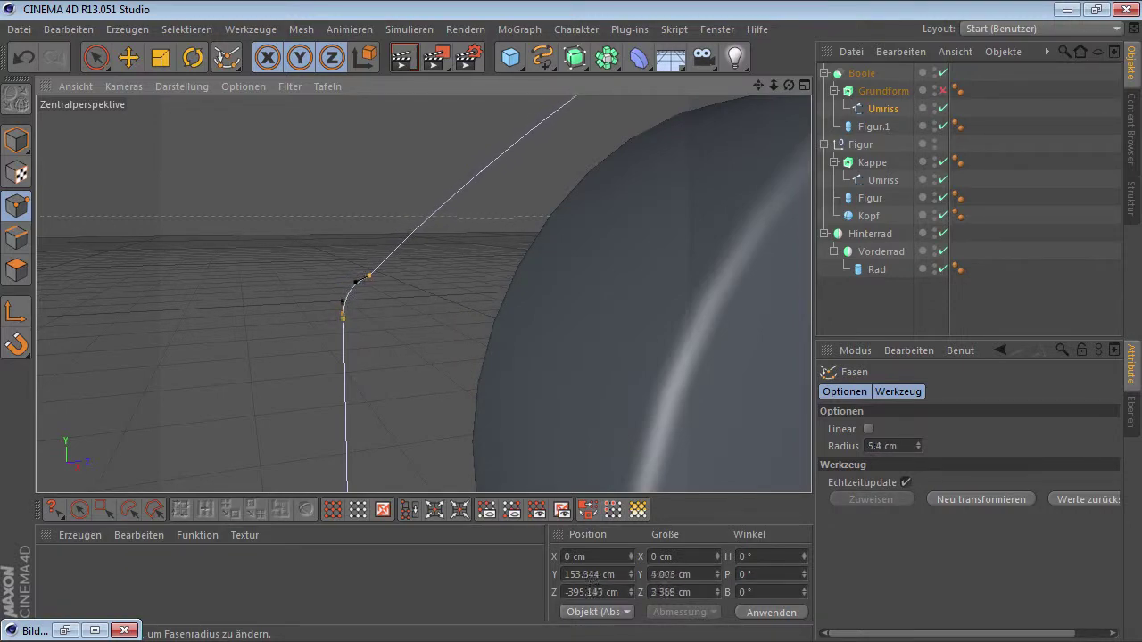
{"action": "left_click_drag", "start_coordinate": [473, 299], "coordinate": [407, 301]}
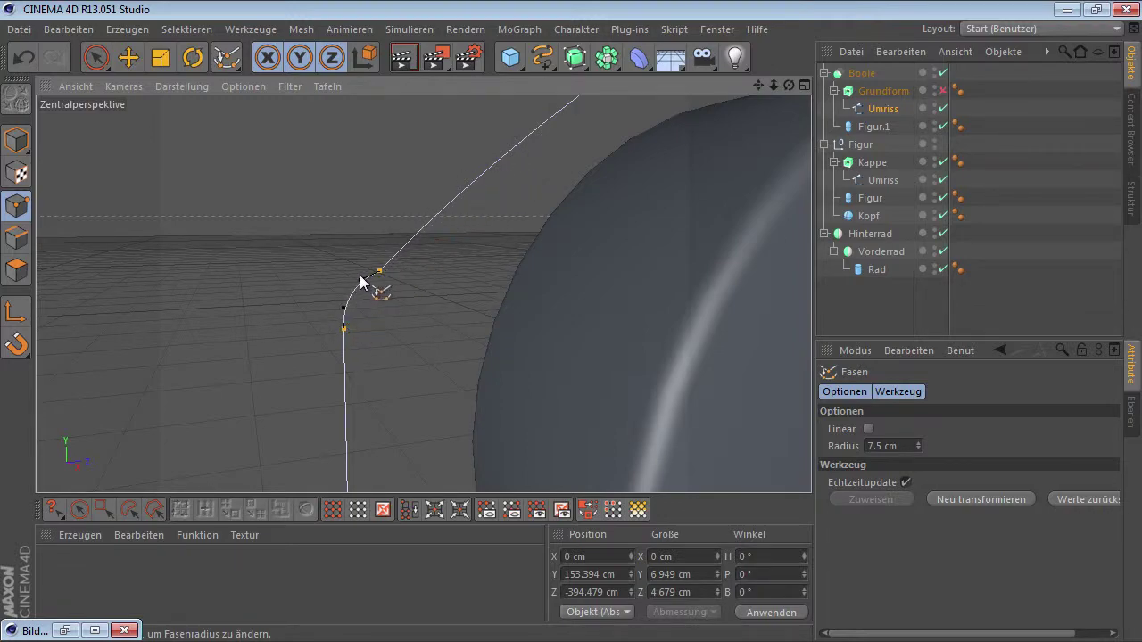
{"action": "left_click", "coordinate": [23, 55]}
{"action": "left_click", "coordinate": [96, 58]}
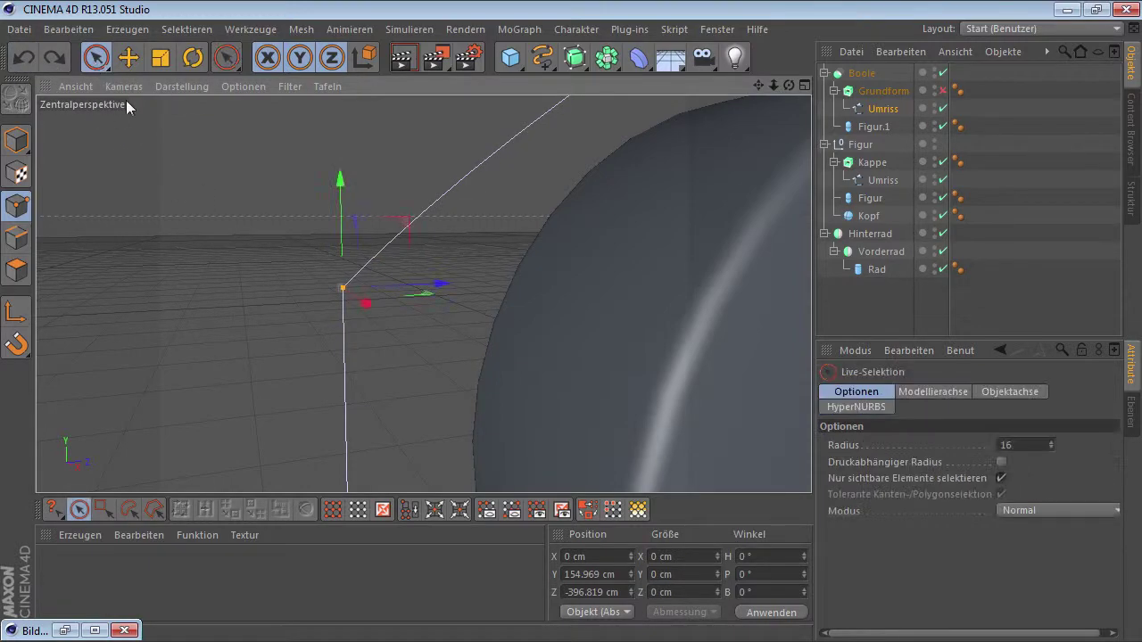
Step: Add a point near the corner with Punkt erzeugen and delete the sharp corner point
{"action": "left_click_drag", "start_coordinate": [368, 363], "coordinate": [405, 335], "text": "alt"}
{"action": "right_click", "coordinate": [401, 315]}
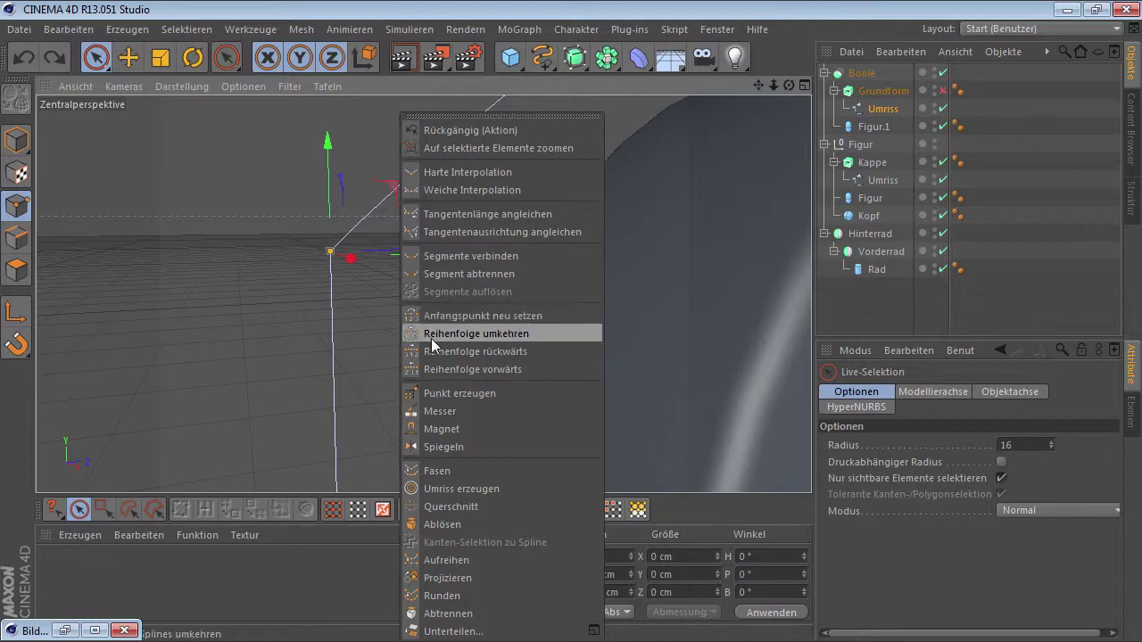
{"action": "left_click", "coordinate": [465, 391]}
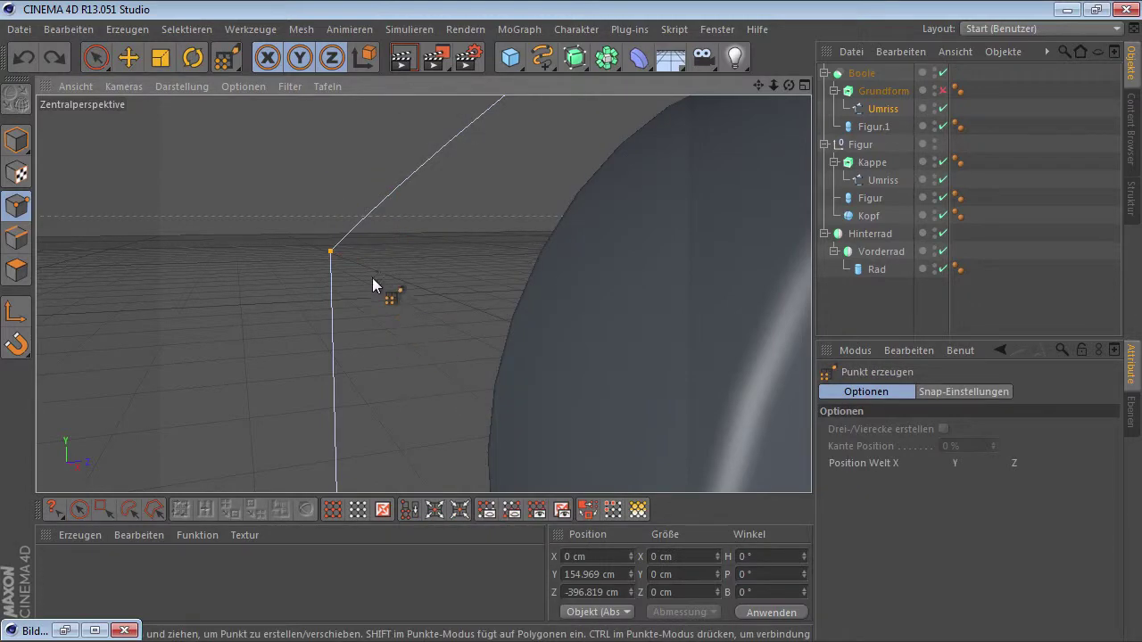
{"action": "left_click", "coordinate": [330, 295]}
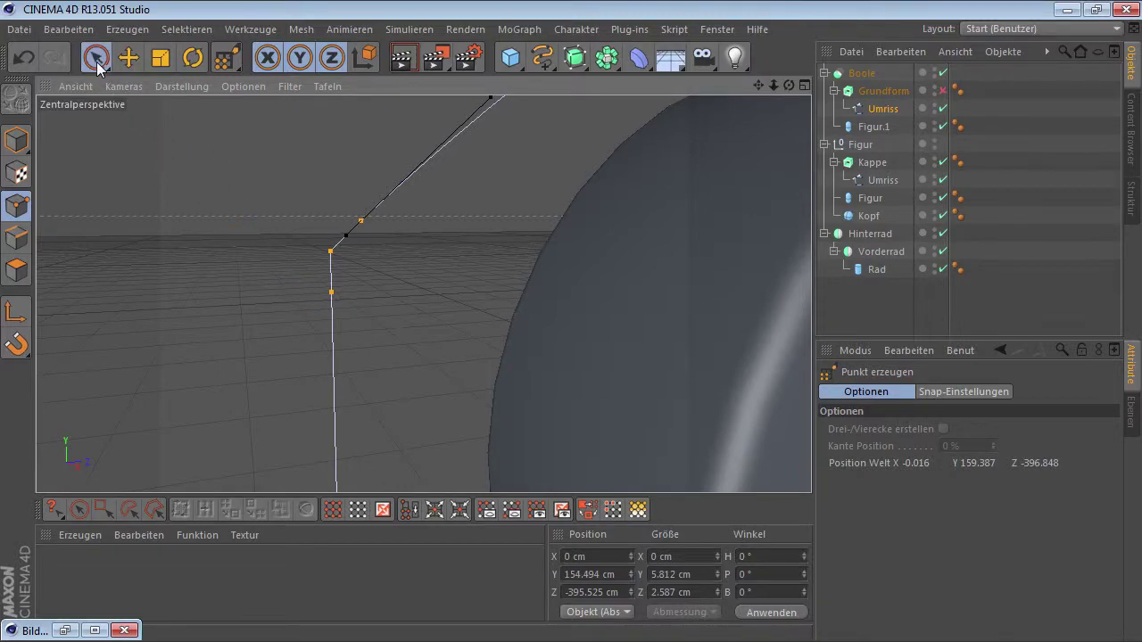
{"action": "left_click", "coordinate": [95, 58]}
{"action": "left_click", "coordinate": [323, 254]}
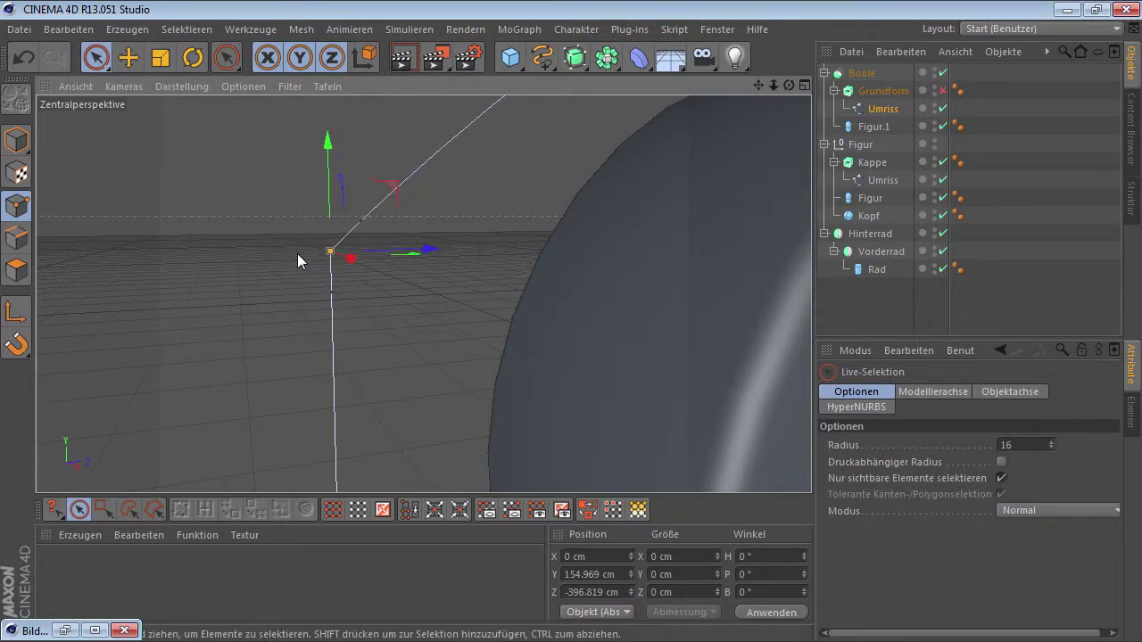
{"action": "key", "text": "Delete"}
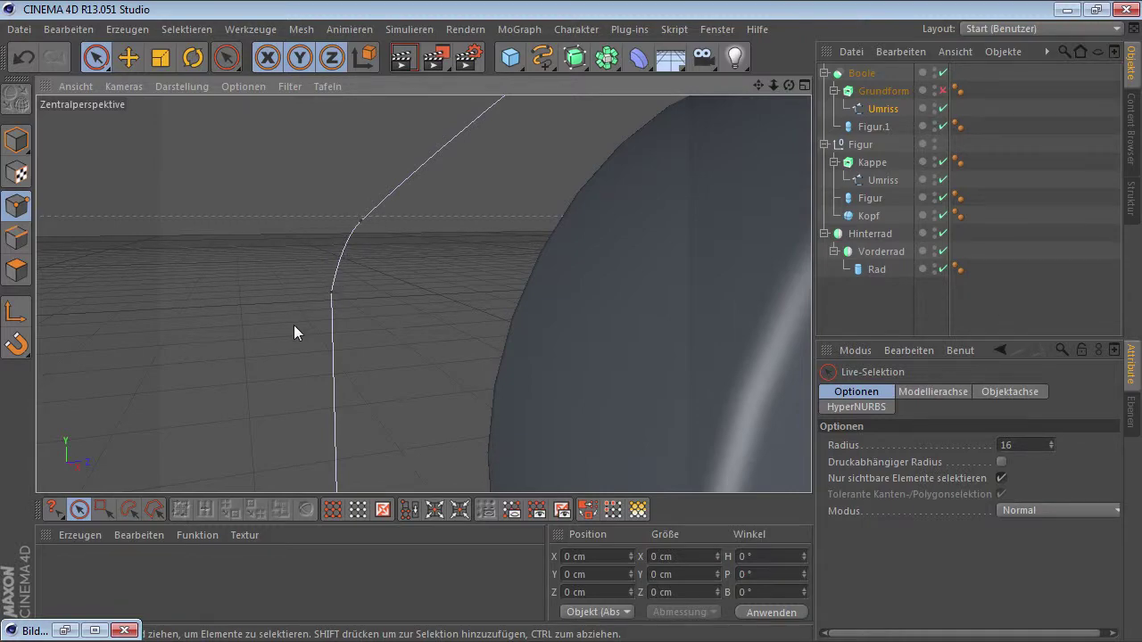
{"action": "left_click_drag", "start_coordinate": [294, 325], "coordinate": [329, 317], "text": "alt"}
Step: In the maximised right view, raise the curve's corner point and adjust a neighbouring tangent
{"action": "middle_click", "coordinate": [328, 314]}
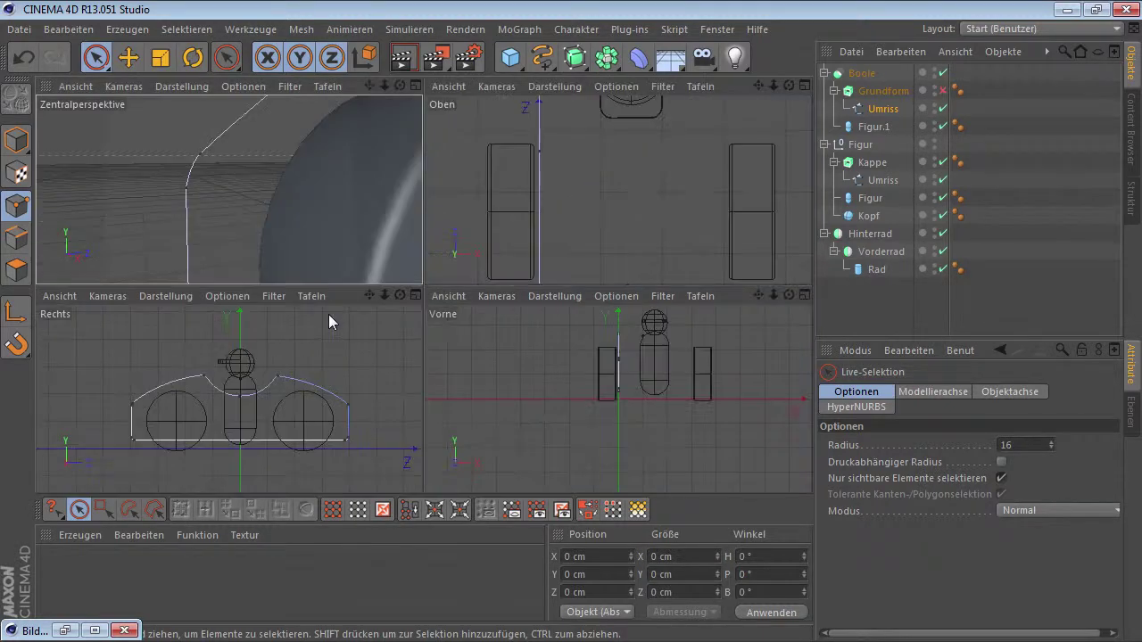
{"action": "middle_click", "coordinate": [203, 387]}
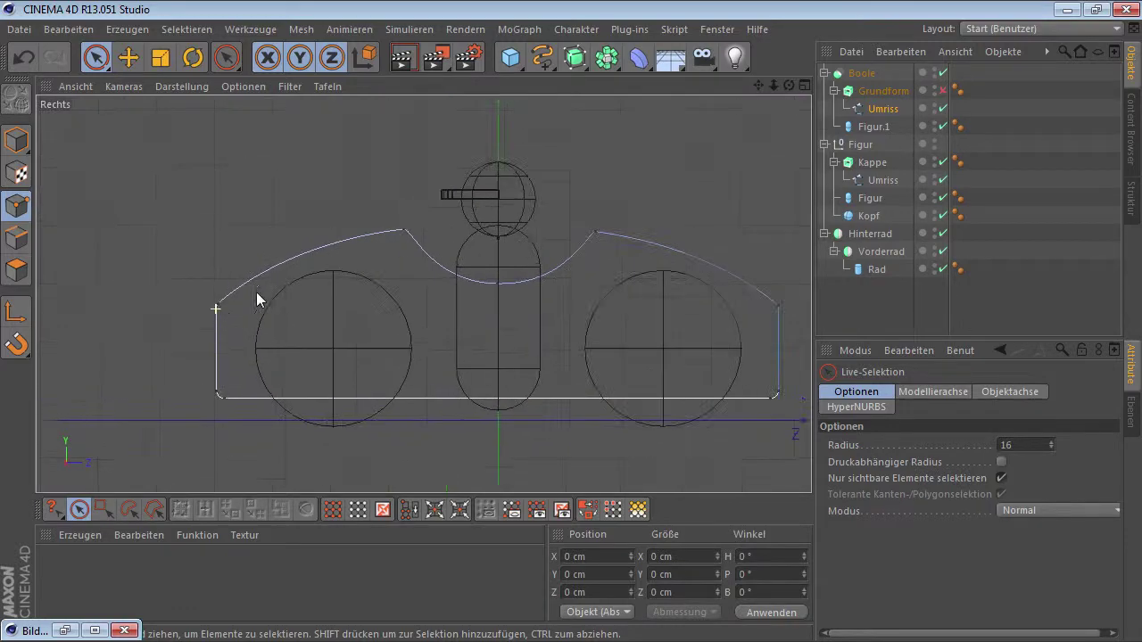
{"action": "scroll", "coordinate": [256, 292], "scroll_direction": "up", "scroll_amount": 5}
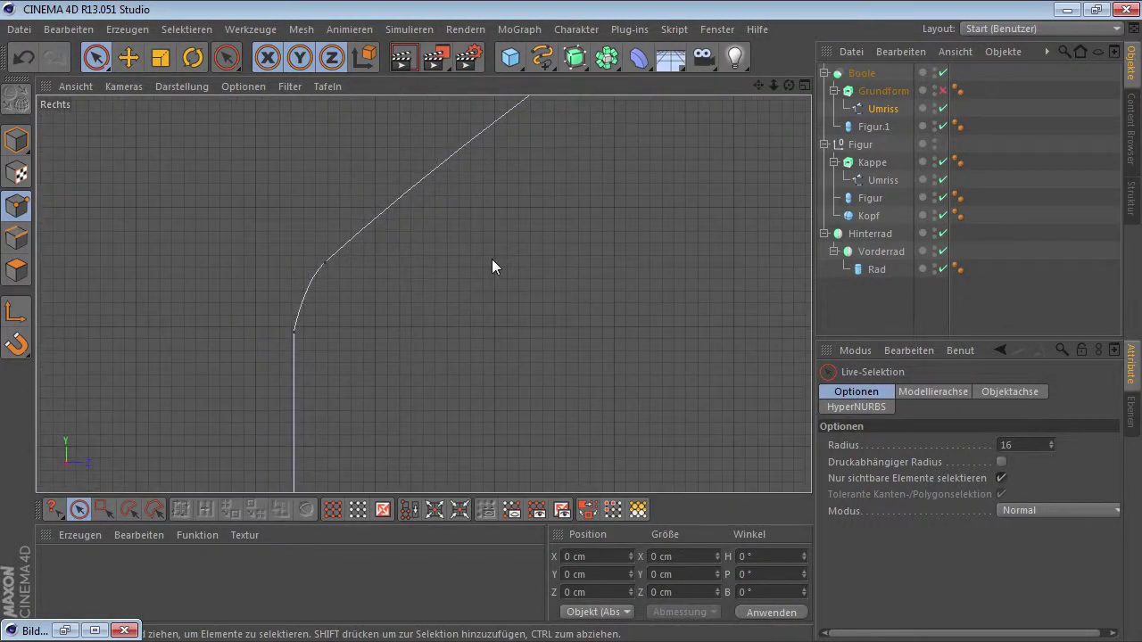
{"action": "left_click", "coordinate": [312, 335]}
{"action": "left_click_drag", "start_coordinate": [295, 247], "coordinate": [300, 224]}
{"action": "left_click", "coordinate": [319, 261]}
{"action": "left_click", "coordinate": [128, 57]}
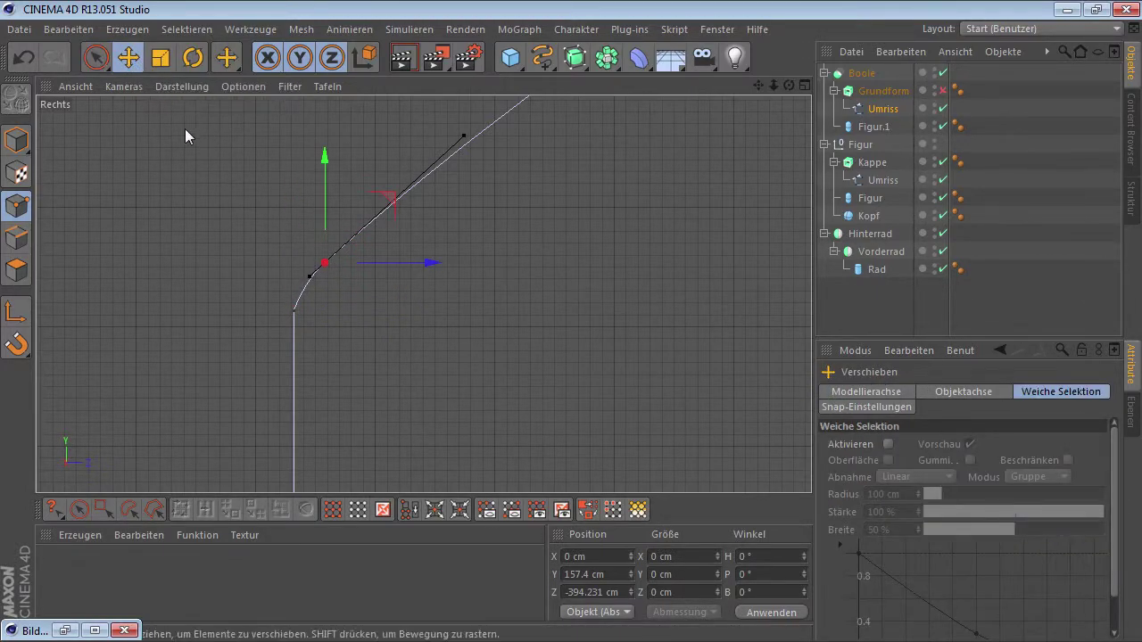
{"action": "left_click_drag", "start_coordinate": [307, 278], "coordinate": [300, 280]}
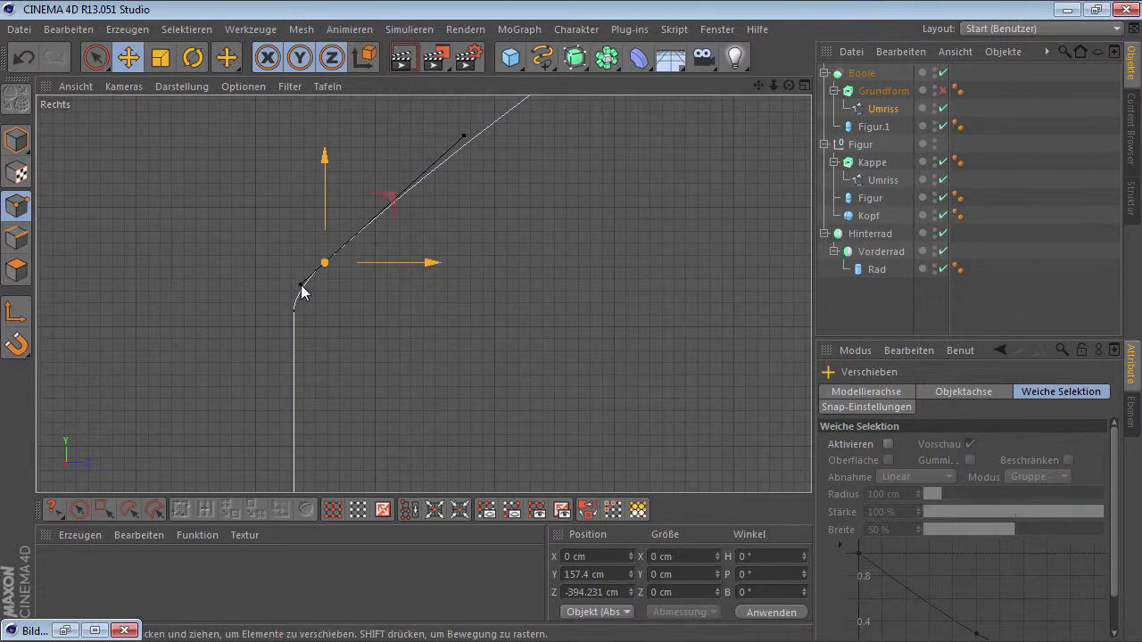
Step: Re-enable Grundform to review the cut body from several angles, then disable it again
{"action": "middle_click", "coordinate": [299, 289]}
{"action": "middle_click", "coordinate": [253, 242]}
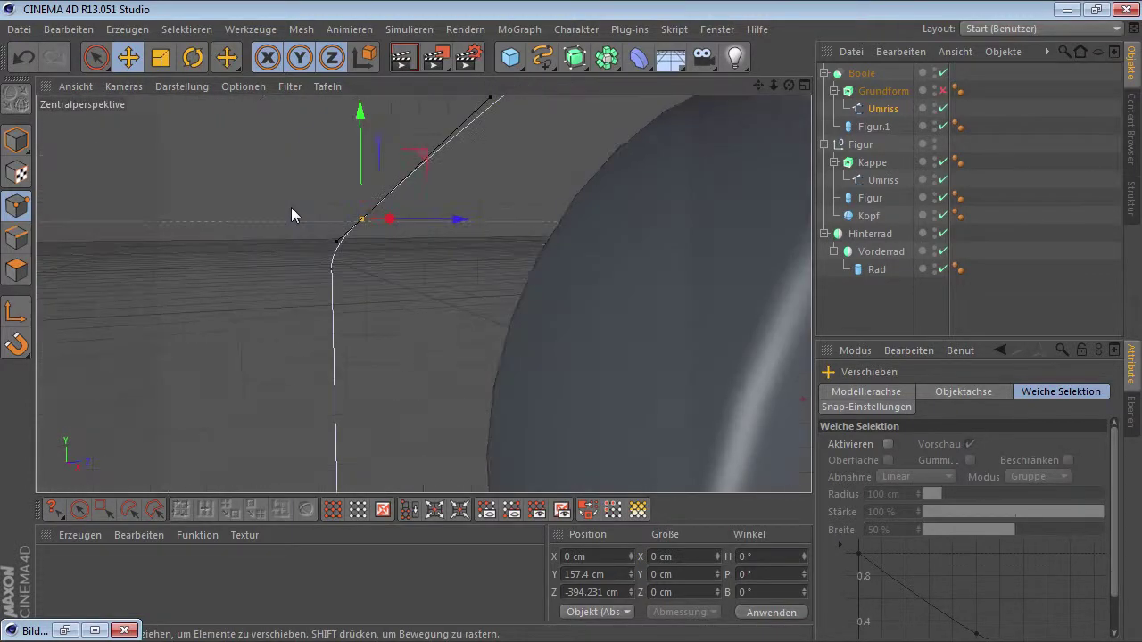
{"action": "left_click_drag", "start_coordinate": [571, 305], "coordinate": [508, 327], "text": "alt"}
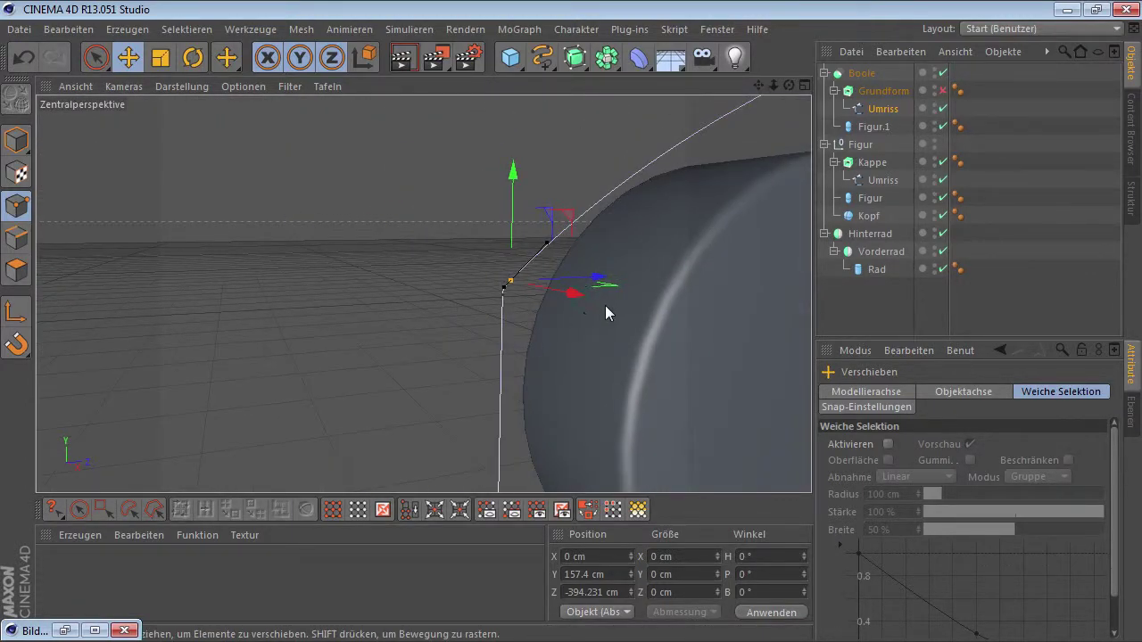
{"action": "left_click", "coordinate": [943, 91]}
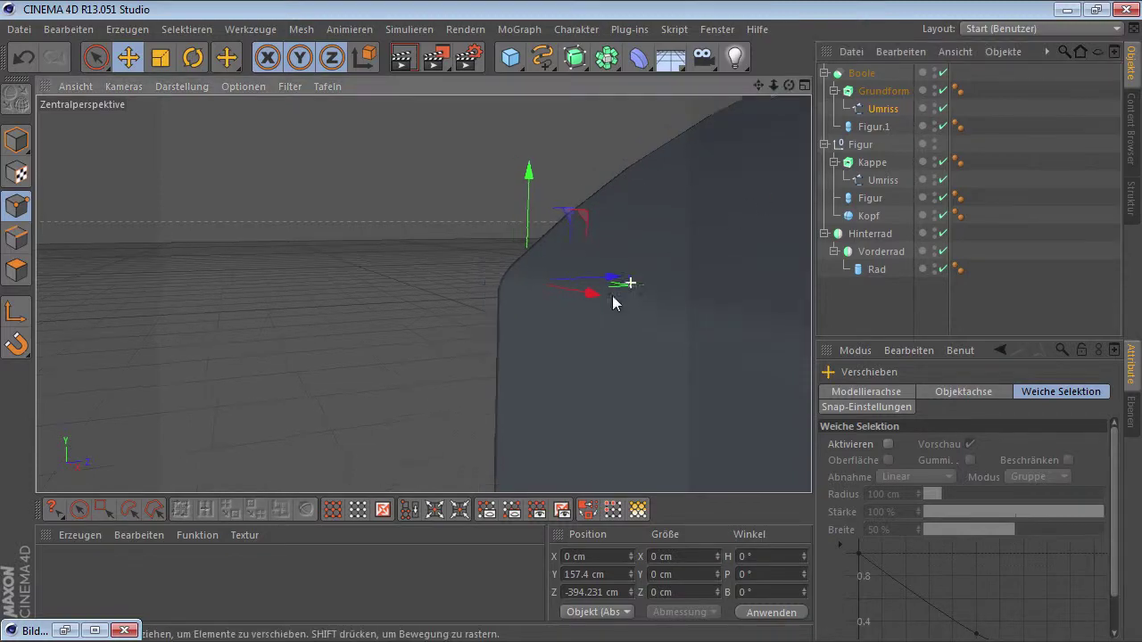
{"action": "mouse_move", "coordinate": [571, 303]}
{"action": "left_mouse_down", "text": "alt"}
{"action": "mouse_move", "coordinate": [452, 371]}
{"action": "mouse_move", "coordinate": [501, 347]}
{"action": "mouse_move", "coordinate": [395, 349]}
{"action": "mouse_move", "coordinate": [596, 359]}
{"action": "mouse_move", "coordinate": [540, 337]}
{"action": "left_mouse_up", "text": "alt"}
{"action": "right_click_drag", "start_coordinate": [539, 336], "coordinate": [460, 334], "text": "alt"}
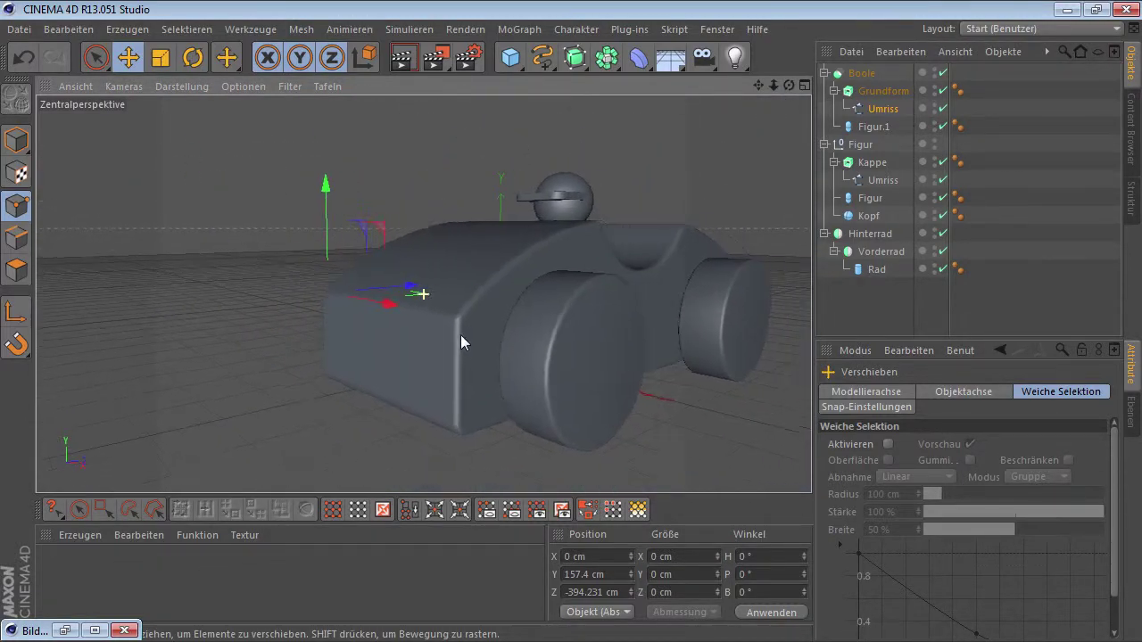
{"action": "mouse_move", "coordinate": [415, 286]}
{"action": "left_mouse_down", "text": "alt"}
{"action": "mouse_move", "coordinate": [313, 301]}
{"action": "mouse_move", "coordinate": [413, 335]}
{"action": "mouse_move", "coordinate": [325, 327]}
{"action": "mouse_move", "coordinate": [643, 330]}
{"action": "mouse_move", "coordinate": [314, 304]}
{"action": "left_mouse_up", "text": "alt"}
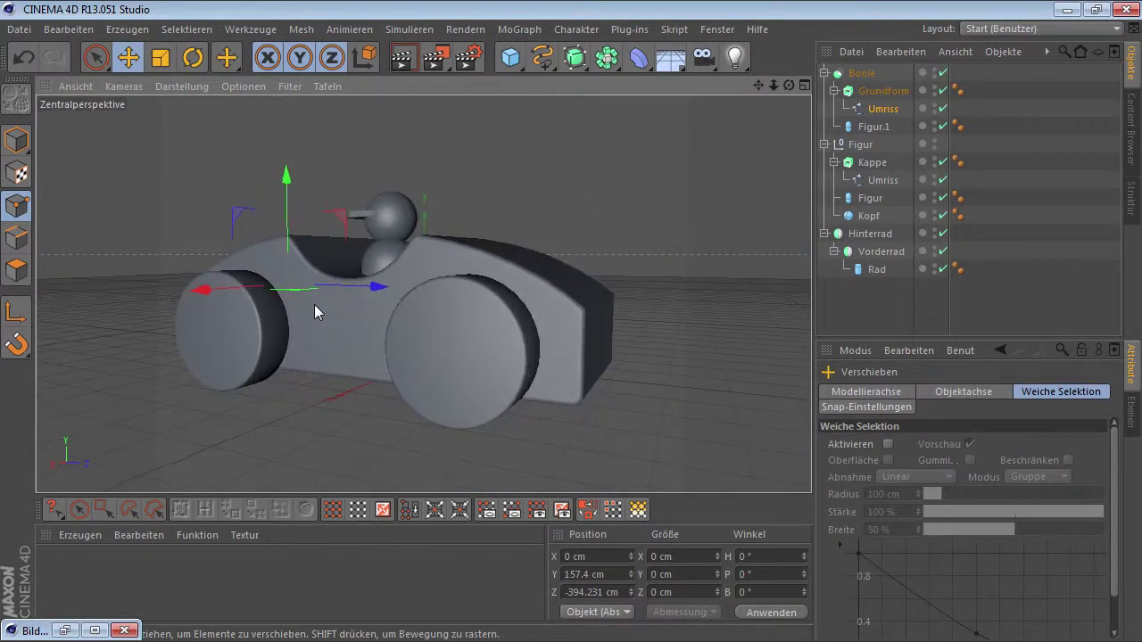
{"action": "mouse_move", "coordinate": [590, 313]}
{"action": "left_mouse_down", "text": "alt"}
{"action": "mouse_move", "coordinate": [604, 313]}
{"action": "mouse_move", "coordinate": [487, 318]}
{"action": "mouse_move", "coordinate": [613, 328]}
{"action": "left_mouse_up", "text": "alt"}
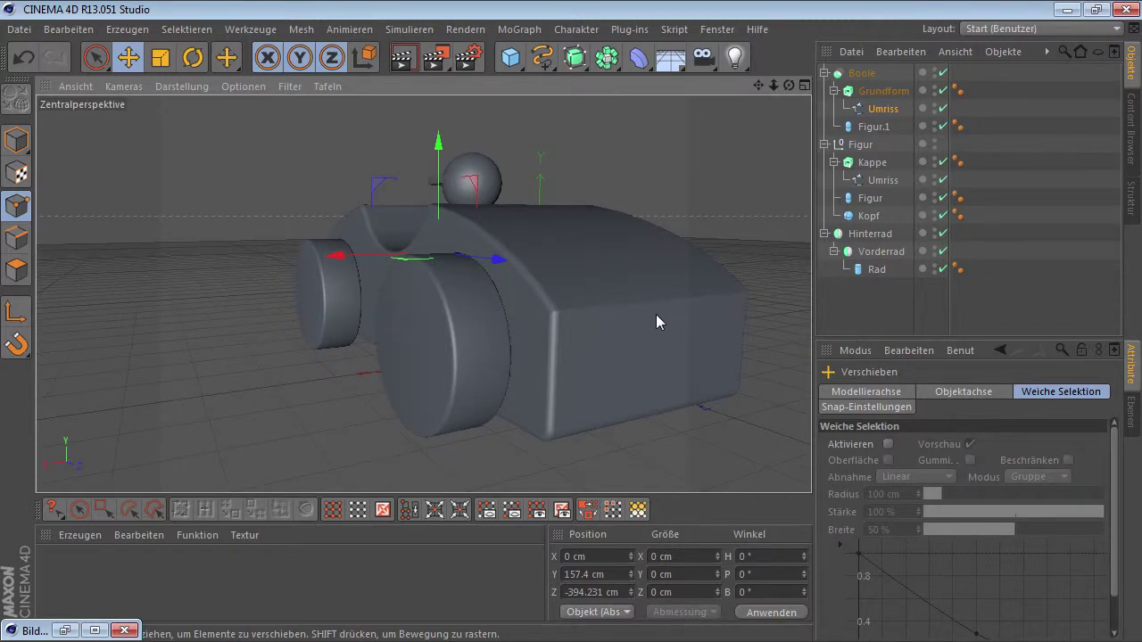
{"action": "left_click", "coordinate": [942, 90]}
Step: Maximise the right-side view and zoom in on the outline's front corner
{"action": "middle_click", "coordinate": [552, 297]}
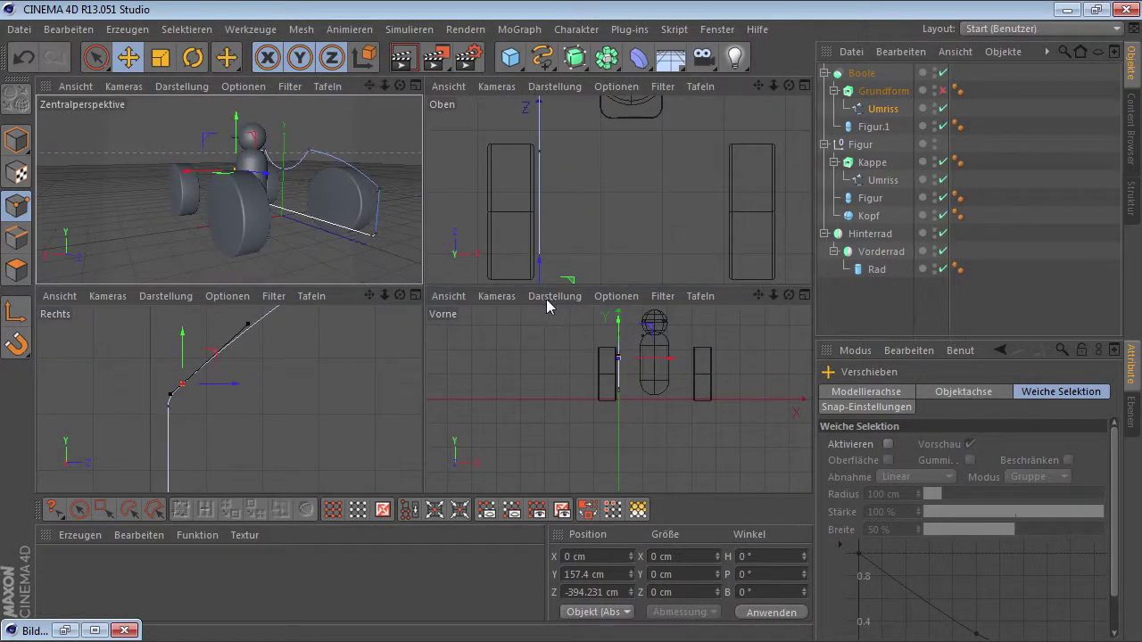
{"action": "middle_click", "coordinate": [330, 360]}
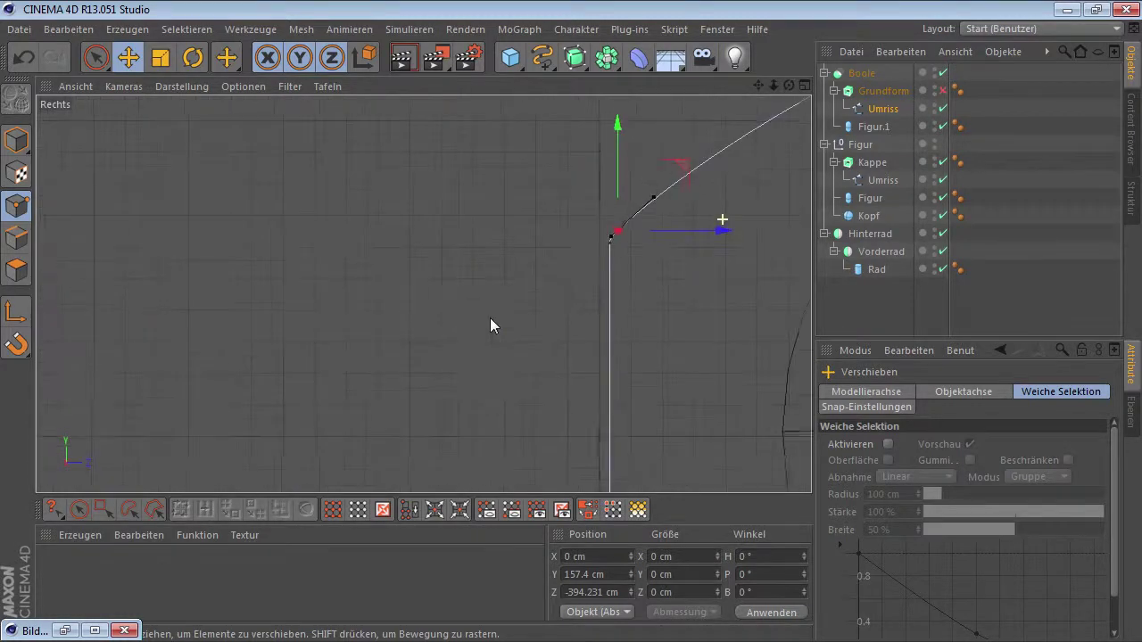
{"action": "scroll", "coordinate": [423, 295], "scroll_direction": "up", "scroll_amount": 5}
{"action": "scroll", "coordinate": [423, 294], "scroll_direction": "up", "scroll_amount": 5}
{"action": "scroll", "coordinate": [423, 295], "scroll_direction": "down", "scroll_amount": 3}
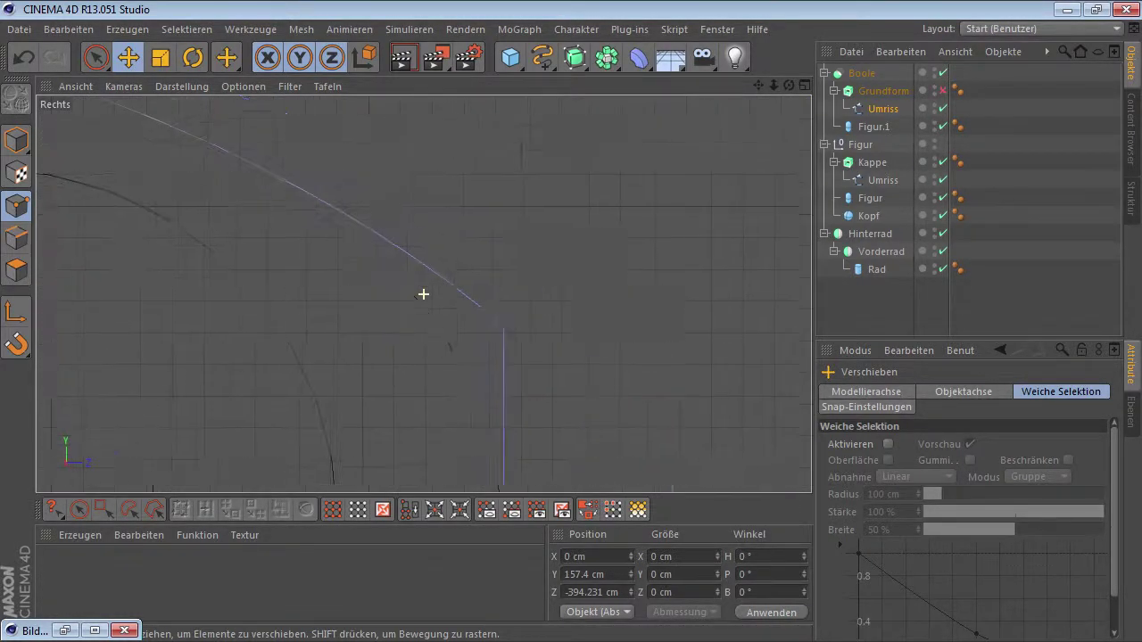
{"action": "scroll", "coordinate": [423, 294], "scroll_direction": "down", "scroll_amount": 2}
{"action": "scroll", "coordinate": [438, 297], "scroll_direction": "up", "scroll_amount": 3}
{"action": "scroll", "coordinate": [440, 295], "scroll_direction": "up", "scroll_amount": 3}
Step: Add points either side of the front corner, delete the corner point, and stretch a tangent
{"action": "right_click", "coordinate": [623, 239]}
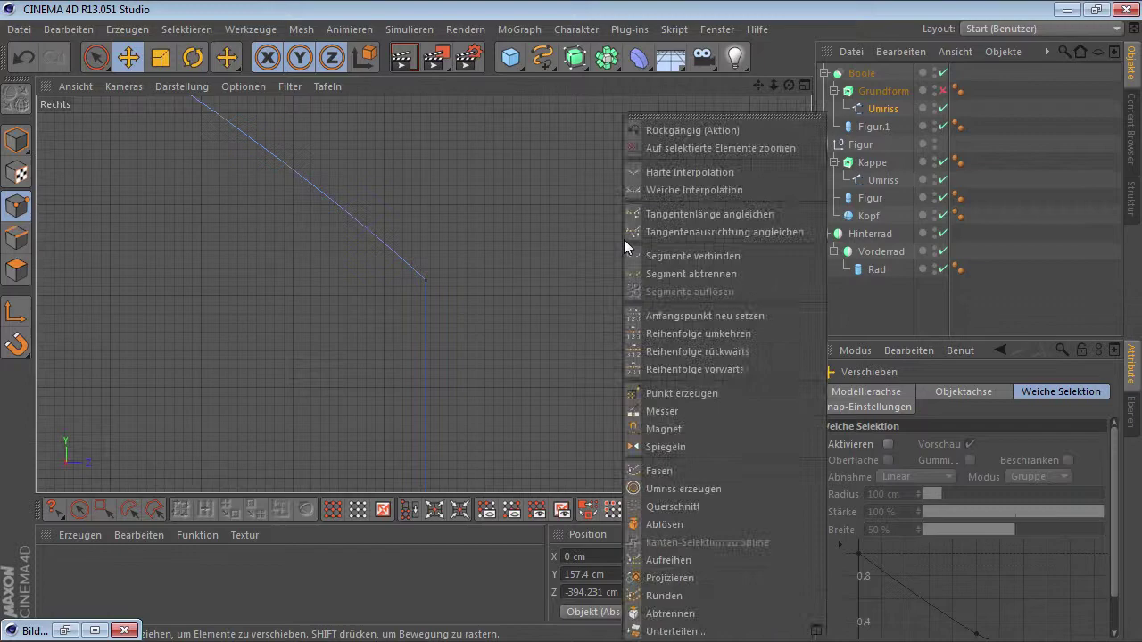
{"action": "left_click", "coordinate": [705, 394]}
{"action": "left_click", "coordinate": [388, 246]}
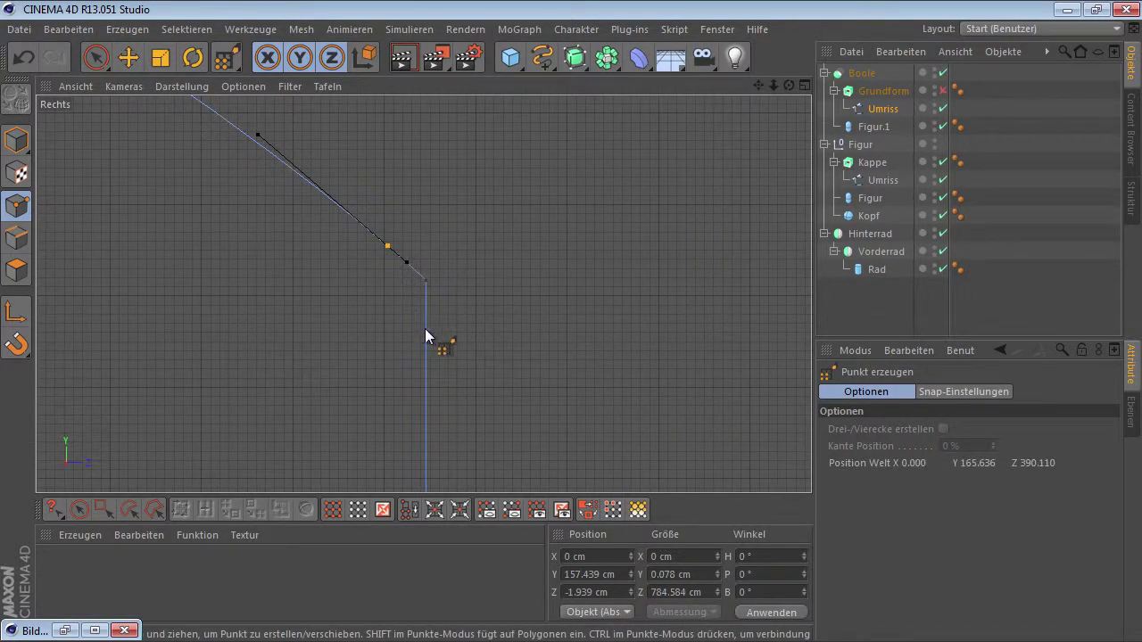
{"action": "left_click", "coordinate": [425, 330]}
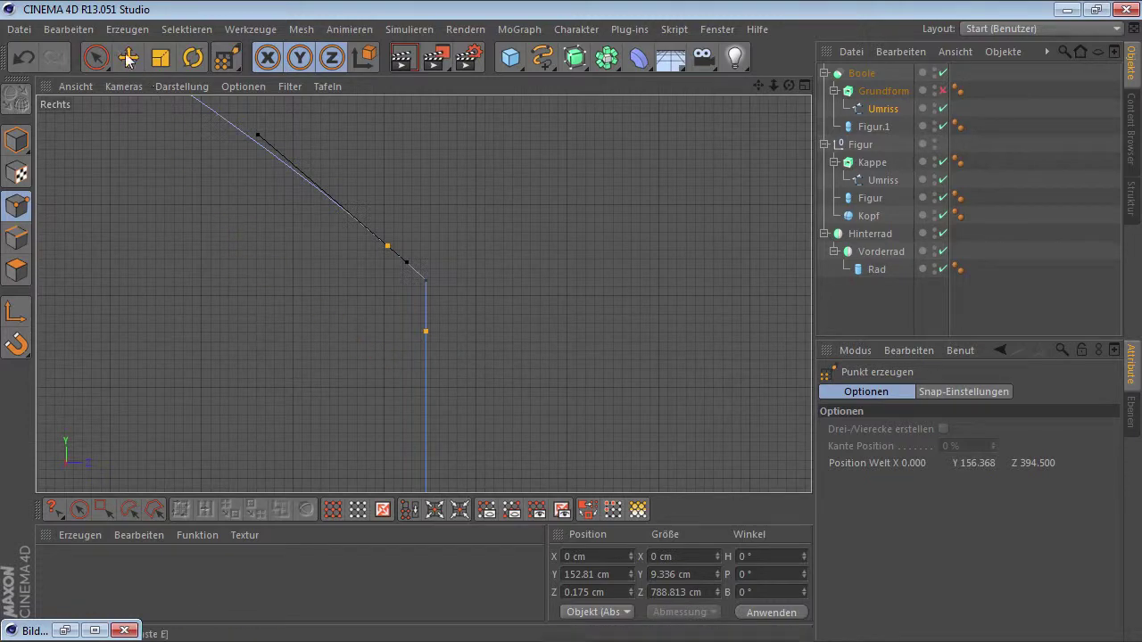
{"action": "left_click", "coordinate": [127, 58]}
{"action": "left_click", "coordinate": [428, 282]}
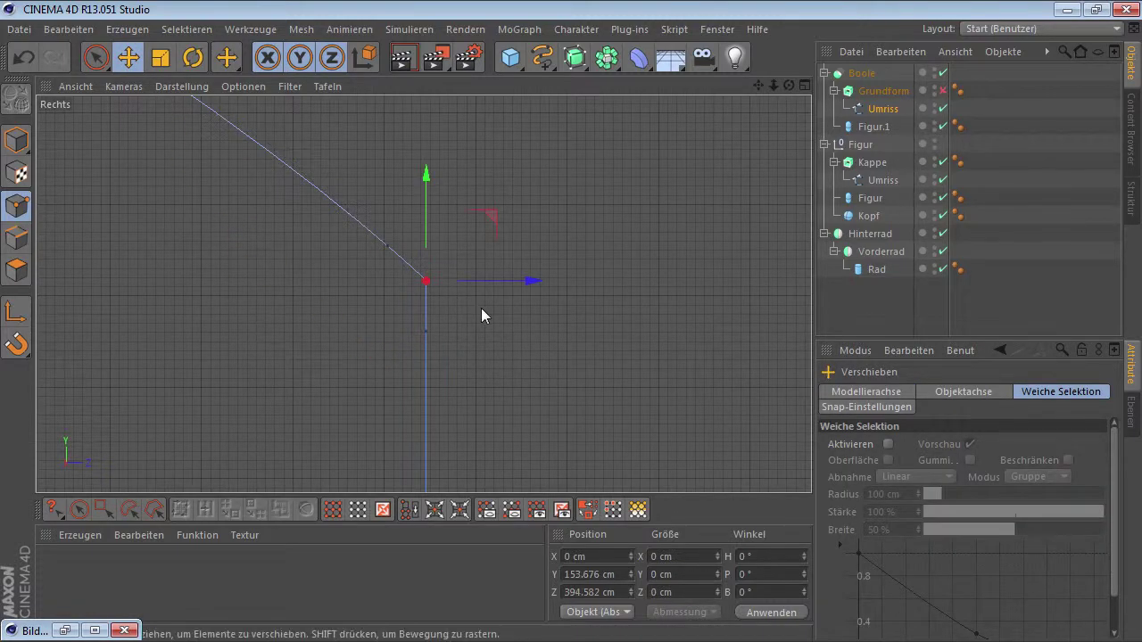
{"action": "key", "text": "Delete"}
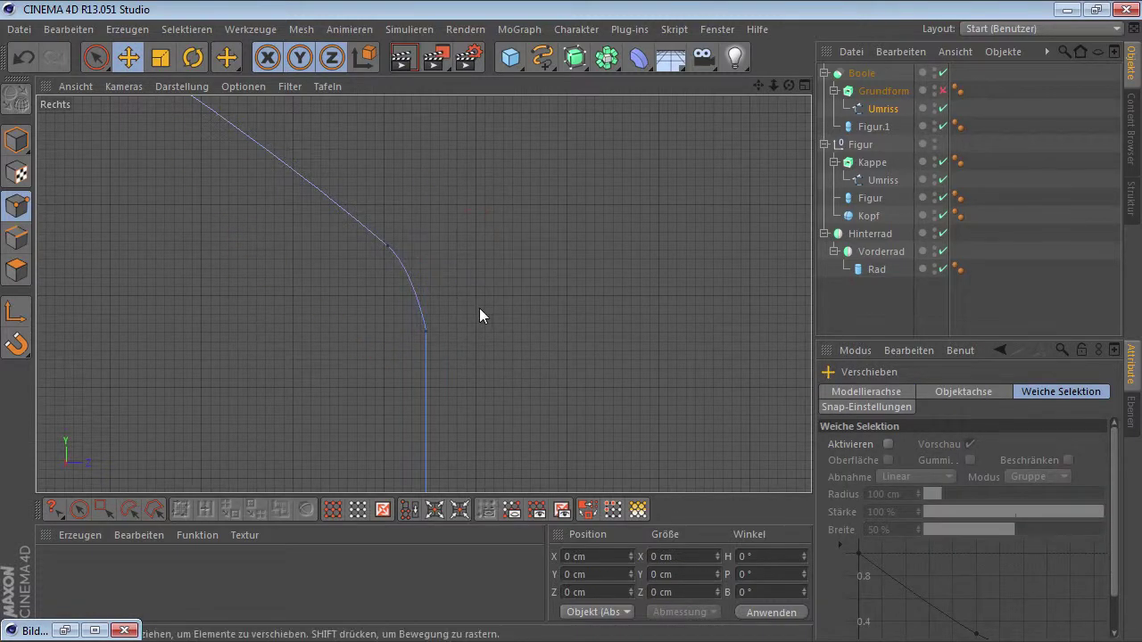
{"action": "left_click", "coordinate": [392, 252]}
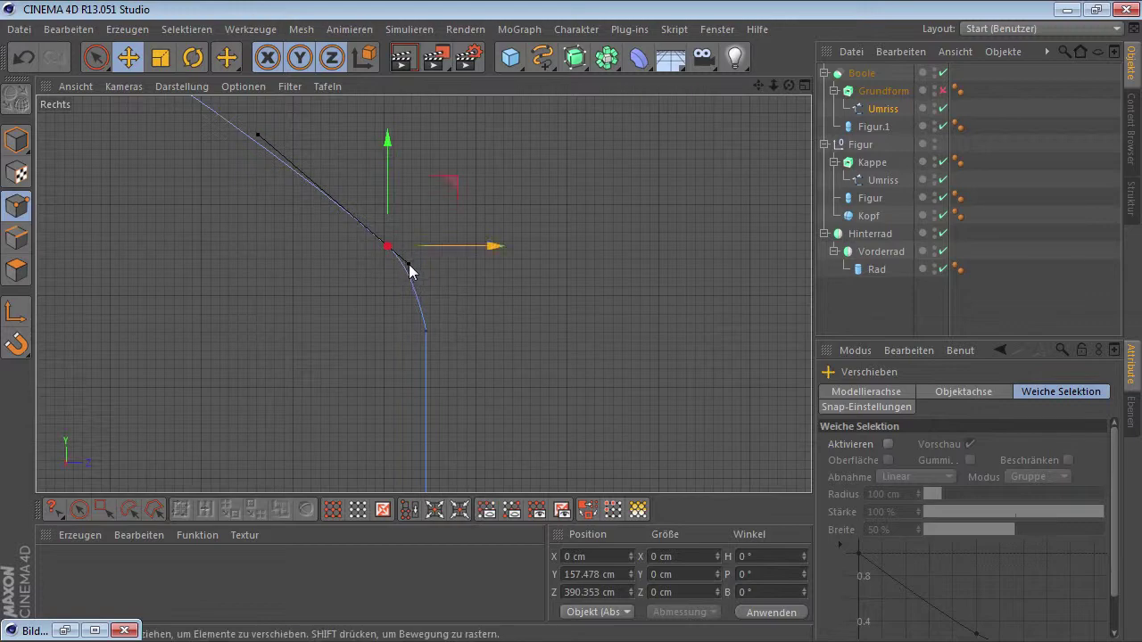
{"action": "left_click_drag", "start_coordinate": [406, 265], "coordinate": [421, 275]}
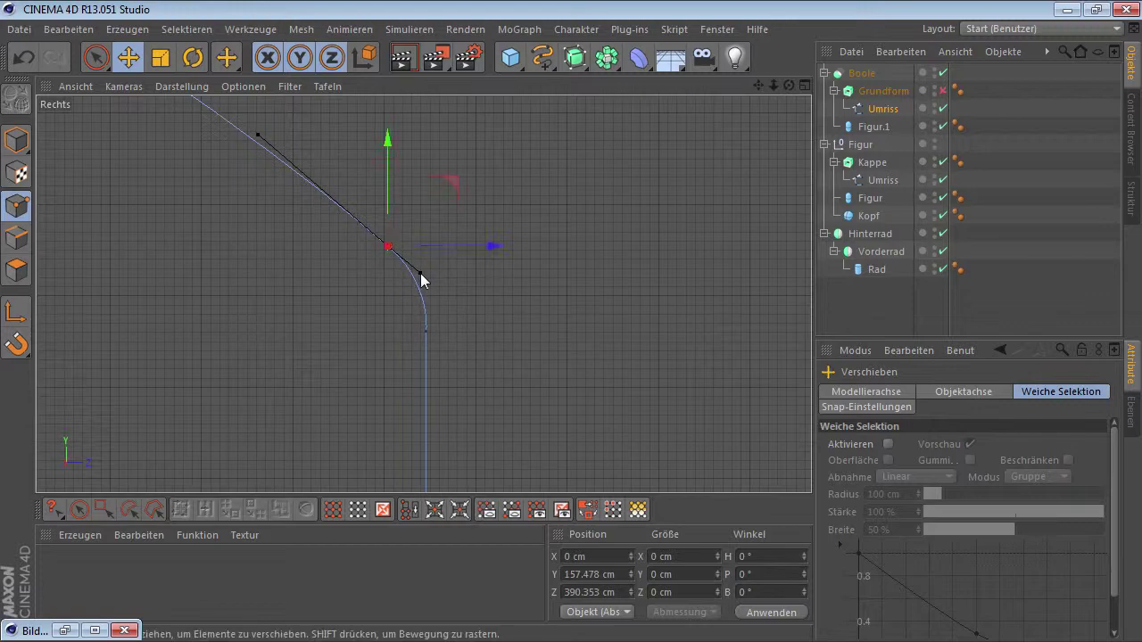
{"action": "middle_click", "coordinate": [470, 275]}
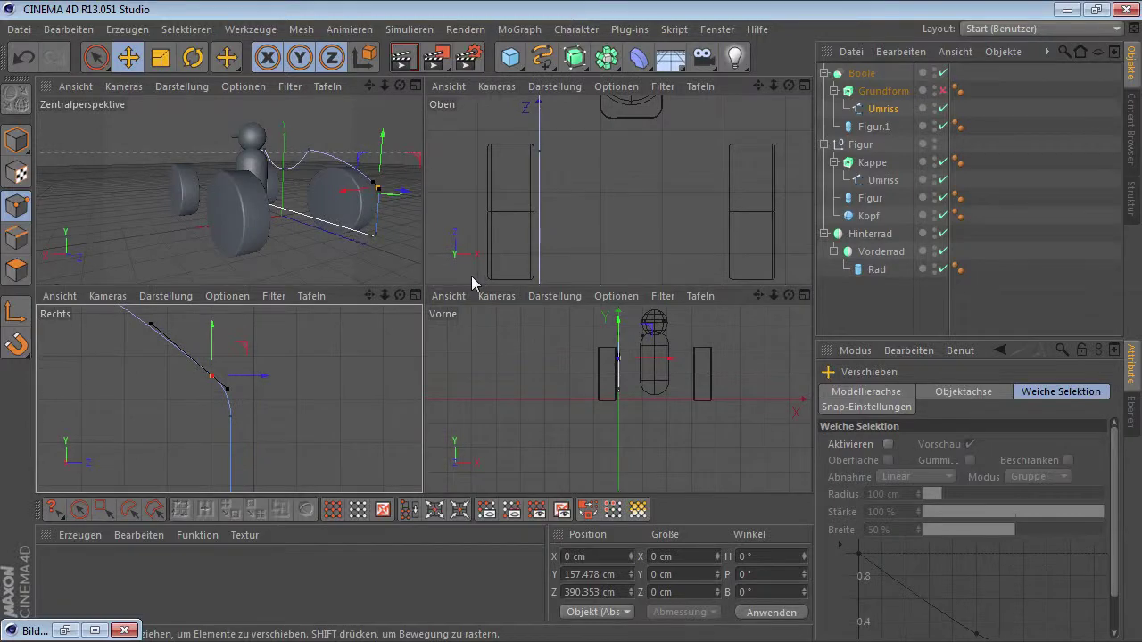
{"action": "middle_click", "coordinate": [400, 238]}
Step: Re-enable Grundform and compare the rounded body against the enlarged reference render, then hide it
{"action": "left_click", "coordinate": [941, 90]}
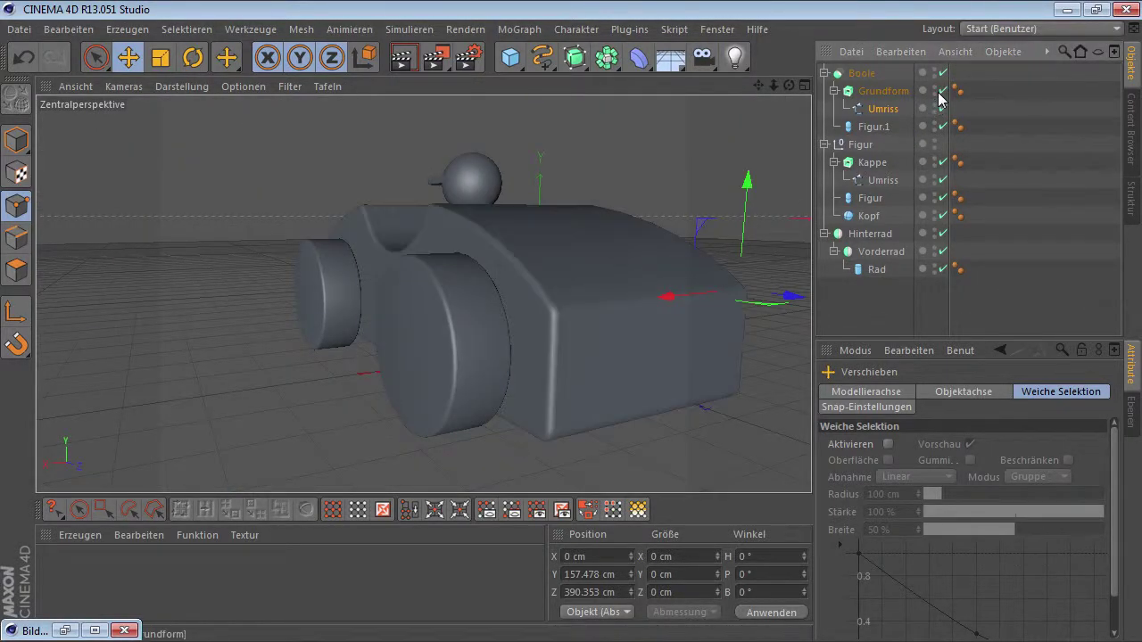
{"action": "mouse_move", "coordinate": [586, 147]}
{"action": "left_mouse_down", "text": "alt"}
{"action": "mouse_move", "coordinate": [529, 272]}
{"action": "mouse_move", "coordinate": [430, 277]}
{"action": "mouse_move", "coordinate": [505, 371]}
{"action": "mouse_move", "coordinate": [548, 333]}
{"action": "mouse_move", "coordinate": [510, 265]}
{"action": "mouse_move", "coordinate": [565, 255]}
{"action": "mouse_move", "coordinate": [543, 357]}
{"action": "mouse_move", "coordinate": [503, 336]}
{"action": "mouse_move", "coordinate": [523, 328]}
{"action": "mouse_move", "coordinate": [488, 310]}
{"action": "mouse_move", "coordinate": [497, 388]}
{"action": "mouse_move", "coordinate": [433, 372]}
{"action": "mouse_move", "coordinate": [424, 353]}
{"action": "mouse_move", "coordinate": [520, 328]}
{"action": "left_mouse_up", "text": "alt"}
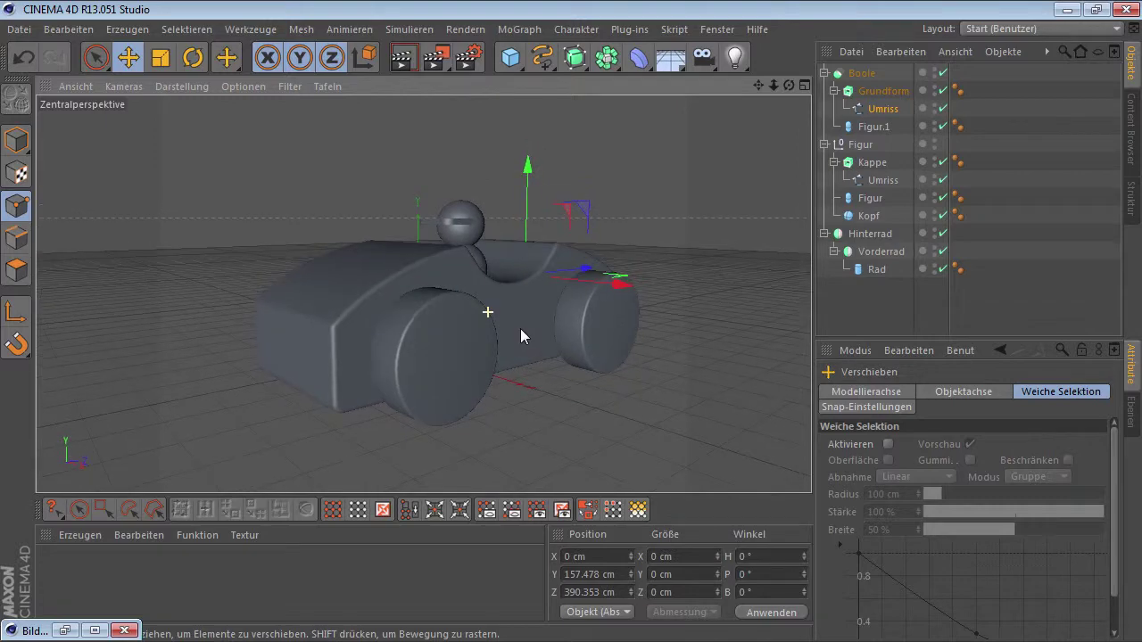
{"action": "left_click", "coordinate": [64, 631]}
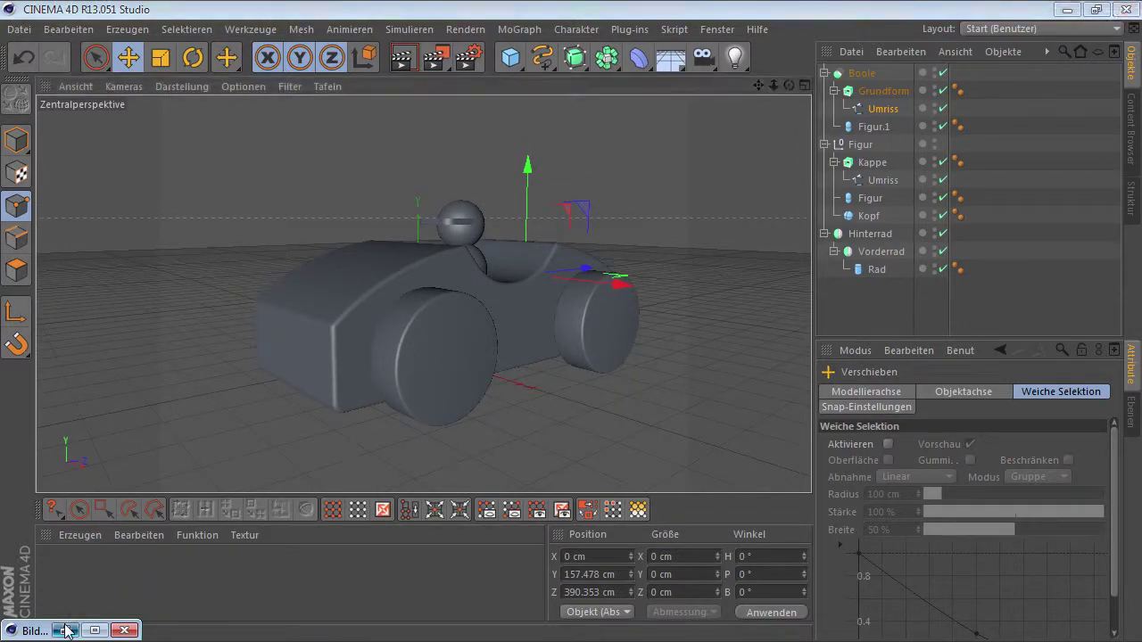
{"action": "left_click_drag", "start_coordinate": [730, 326], "coordinate": [653, 193]}
{"action": "scroll", "coordinate": [822, 336], "scroll_direction": "down", "scroll_amount": 2}
{"action": "left_click_drag", "start_coordinate": [823, 357], "coordinate": [865, 374]}
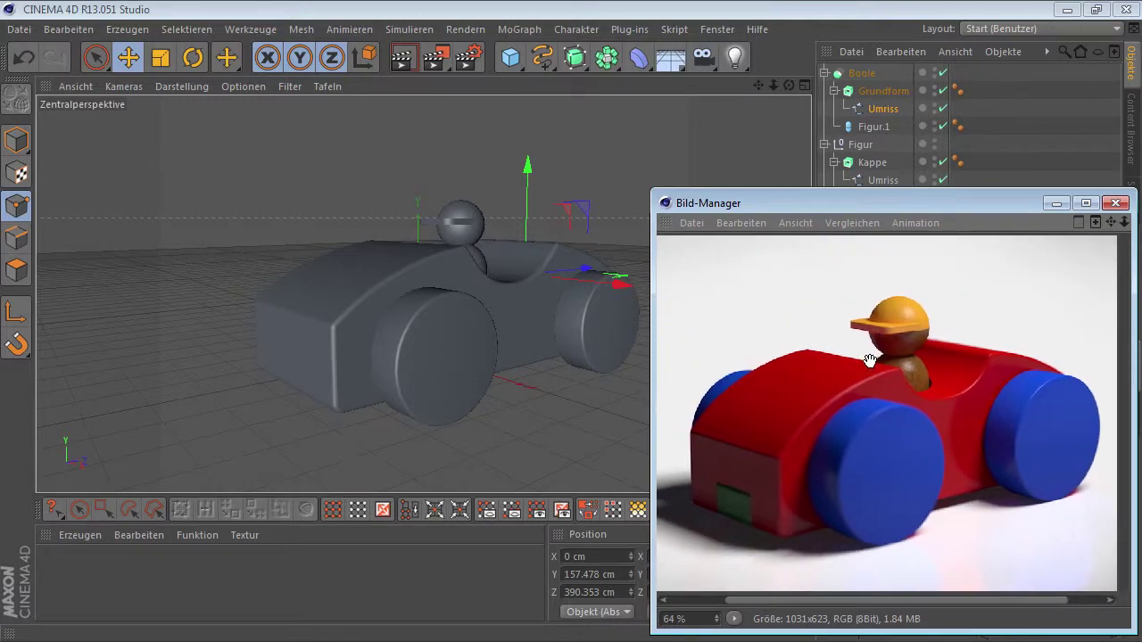
{"action": "left_click_drag", "start_coordinate": [472, 350], "coordinate": [504, 343], "text": "alt"}
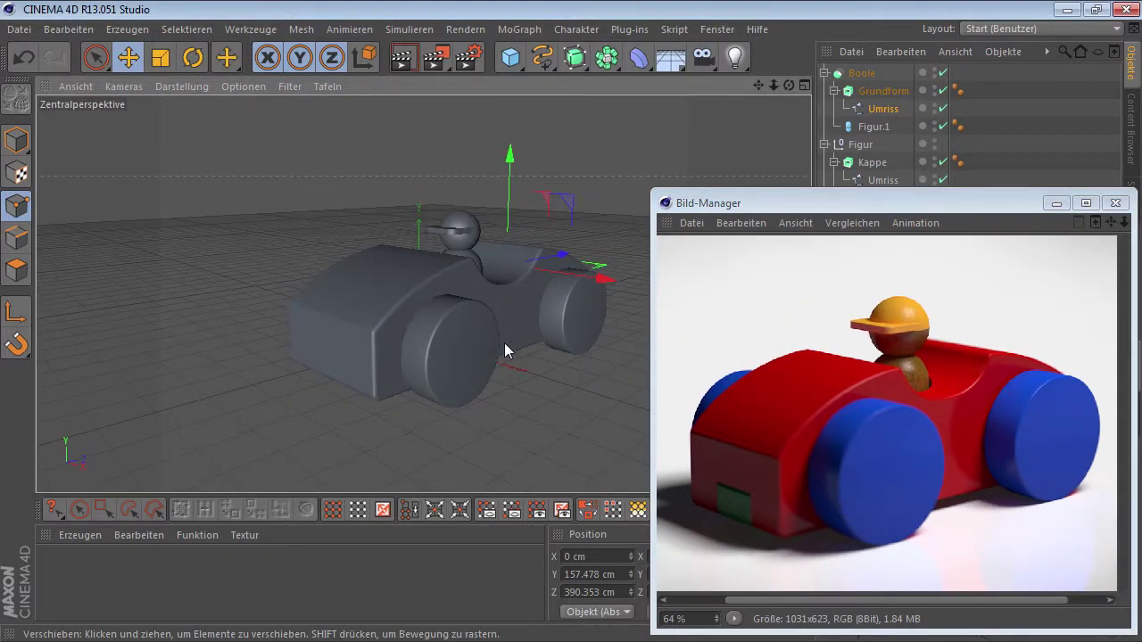
{"action": "left_click", "coordinate": [562, 391]}
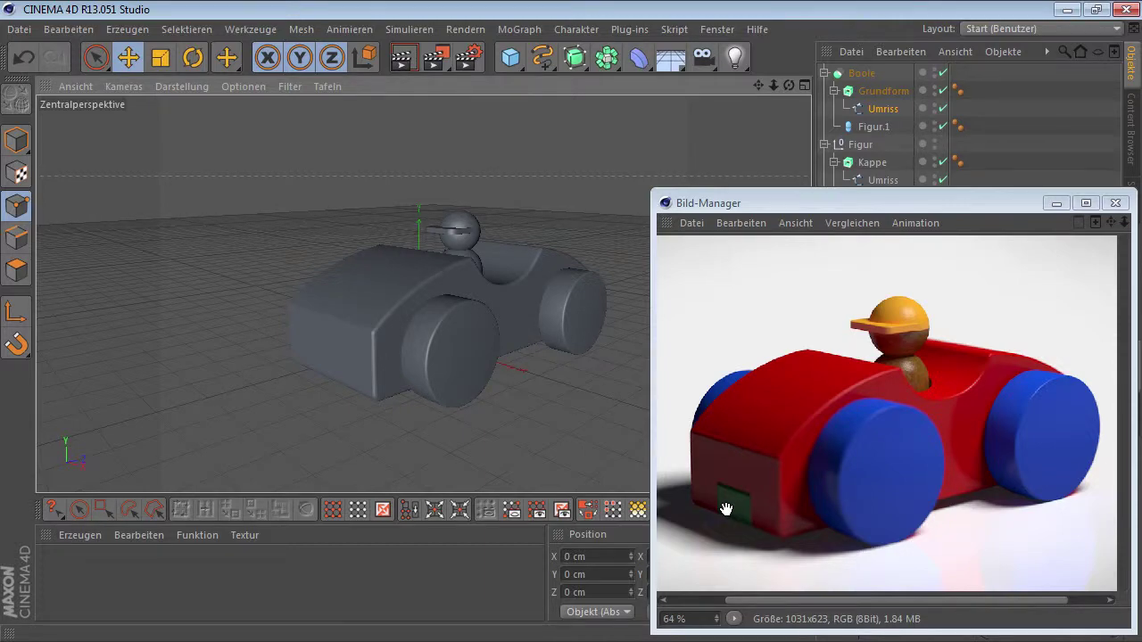
{"action": "left_click", "coordinate": [1059, 207]}
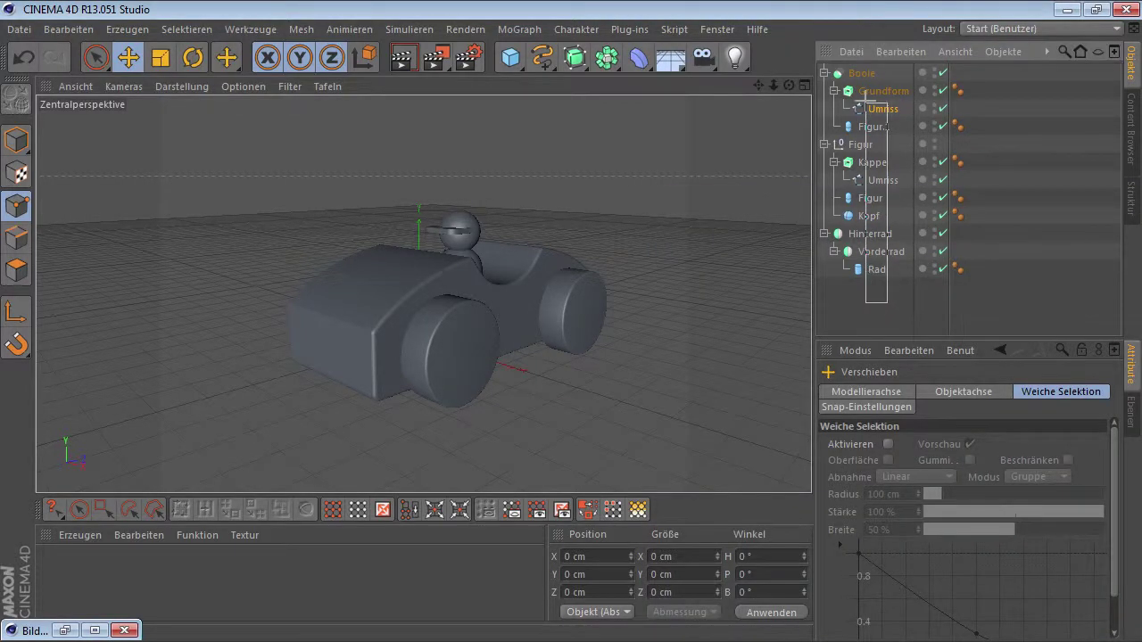
Step: Select all car objects, group them with Objekte gruppieren, and rename the new null Holzauto
{"action": "left_click_drag", "start_coordinate": [865, 100], "coordinate": [861, 79]}
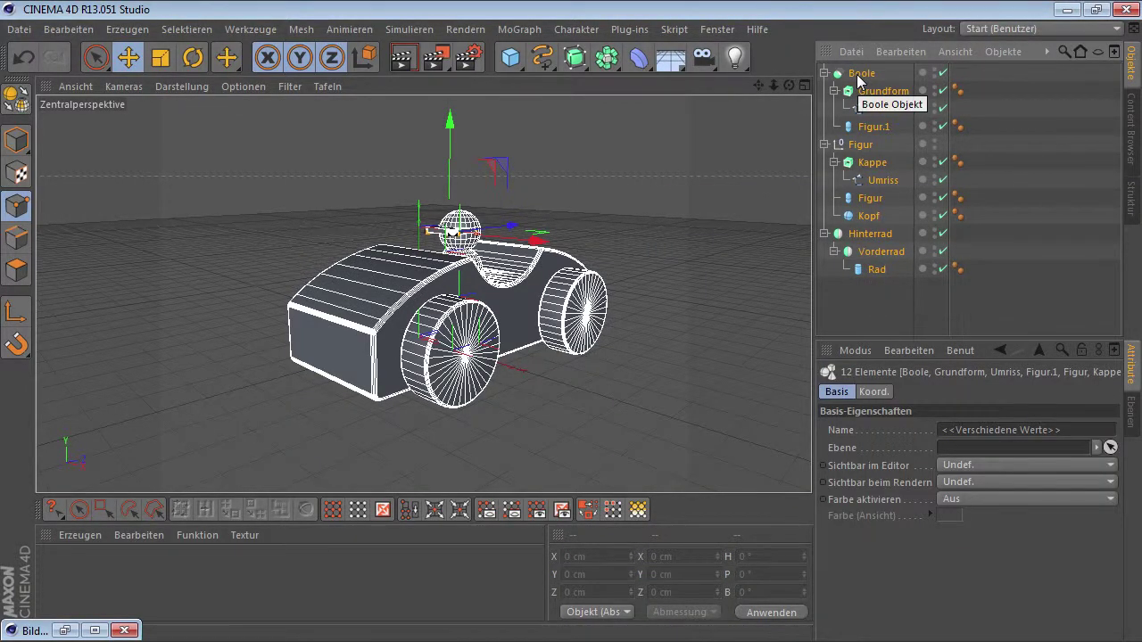
{"action": "left_click", "coordinate": [999, 52]}
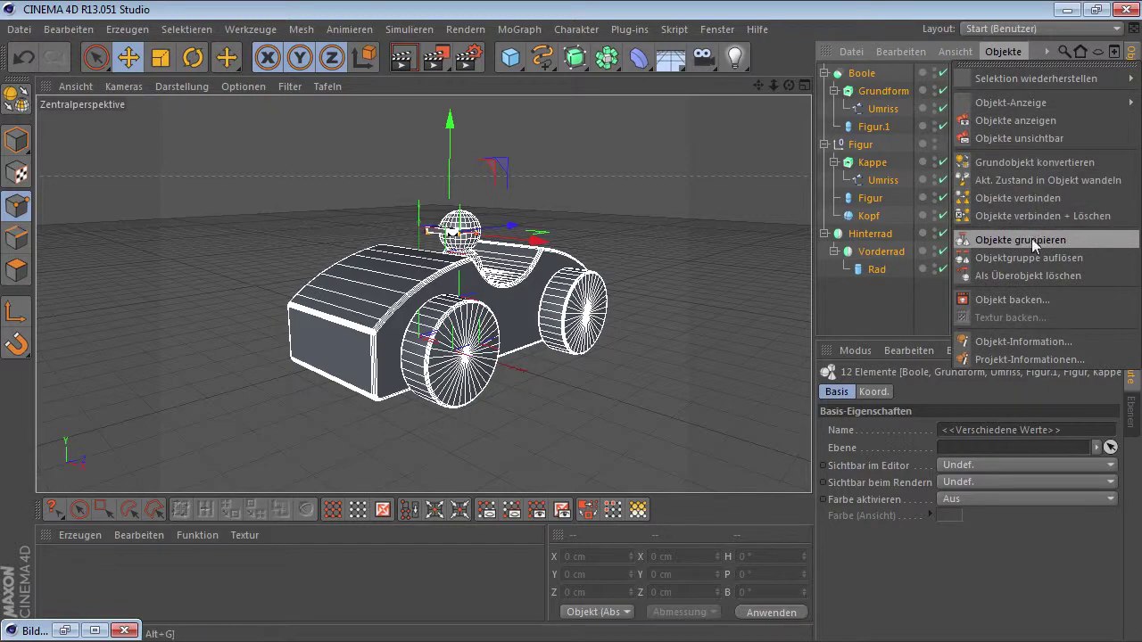
{"action": "left_click", "coordinate": [989, 240]}
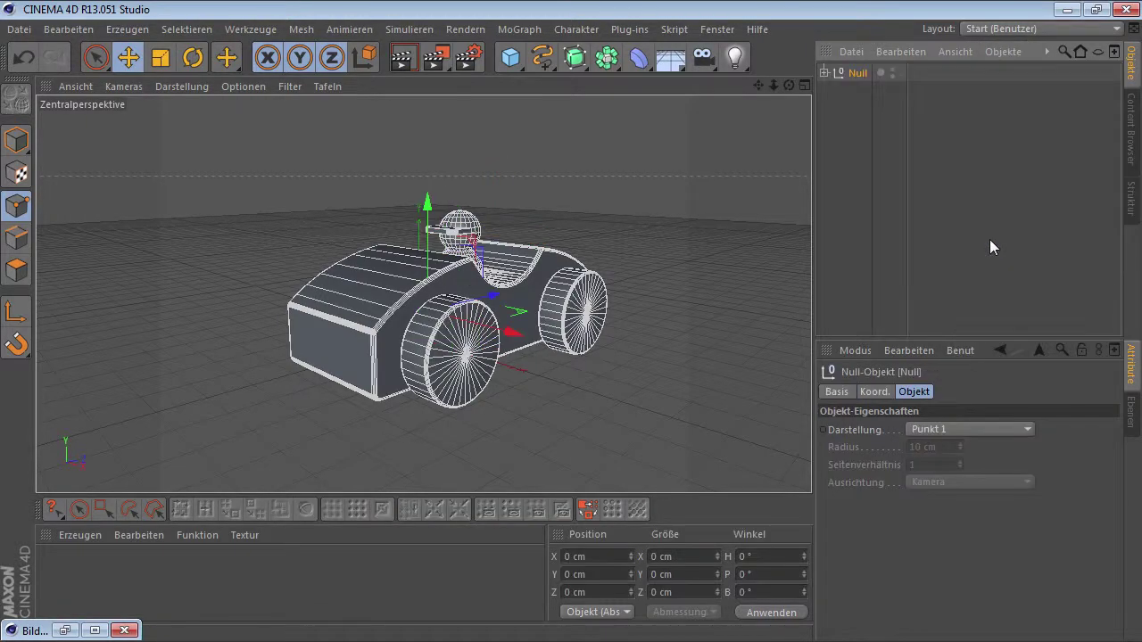
{"action": "double_click", "coordinate": [858, 75]}
{"action": "type", "text": "Ho"}
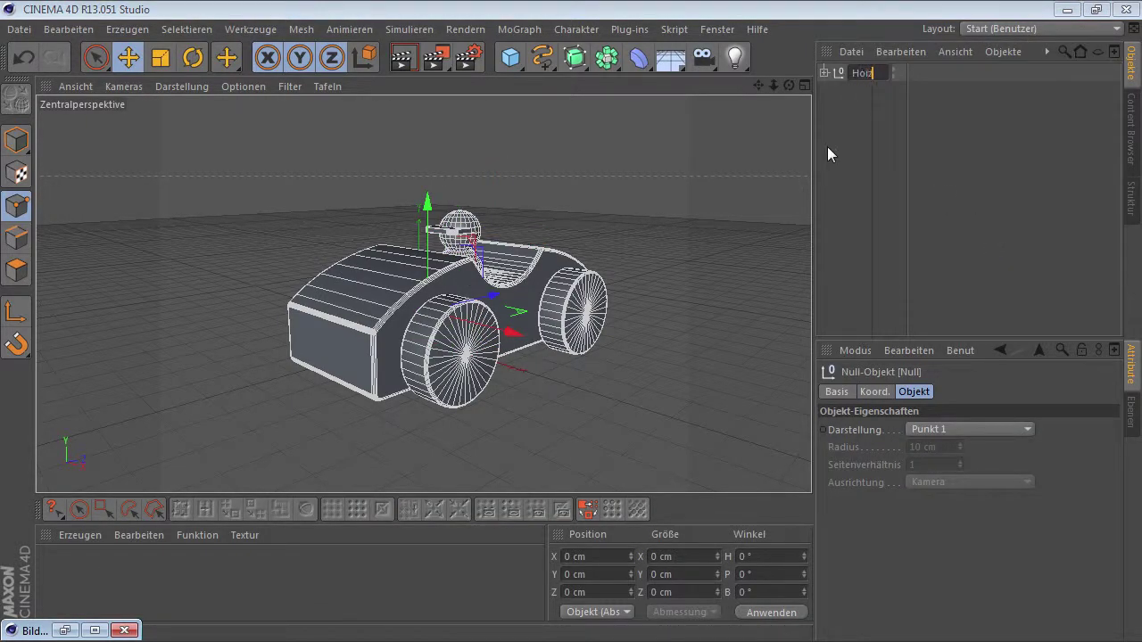
{"action": "type", "text": "lzauto"}
{"action": "key", "text": "Return"}
{"action": "left_click", "coordinate": [826, 146]}
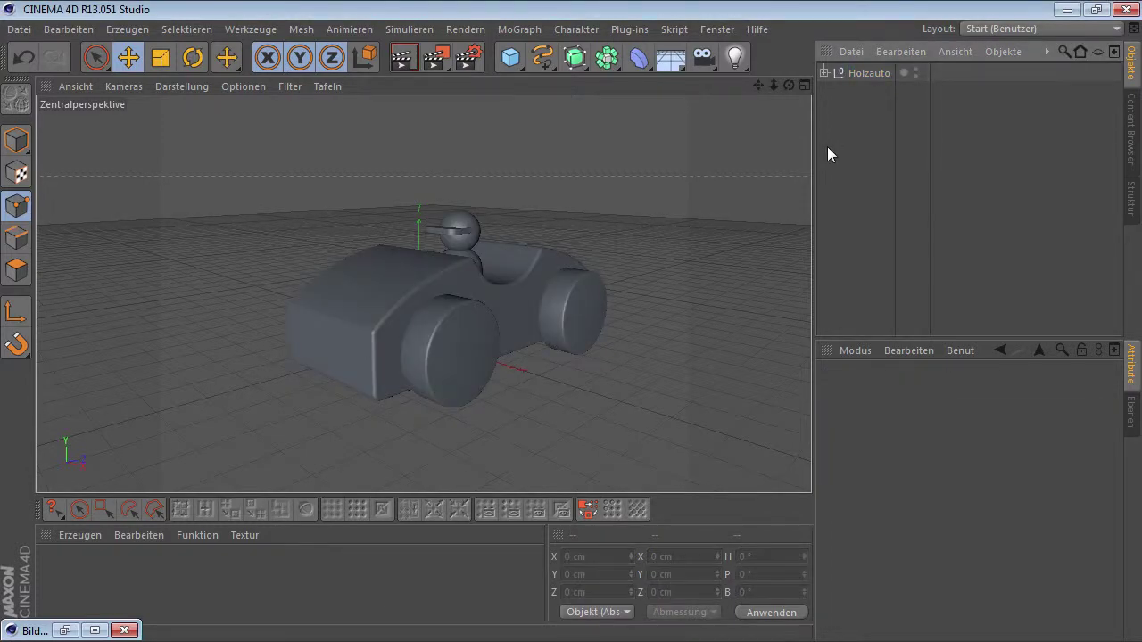